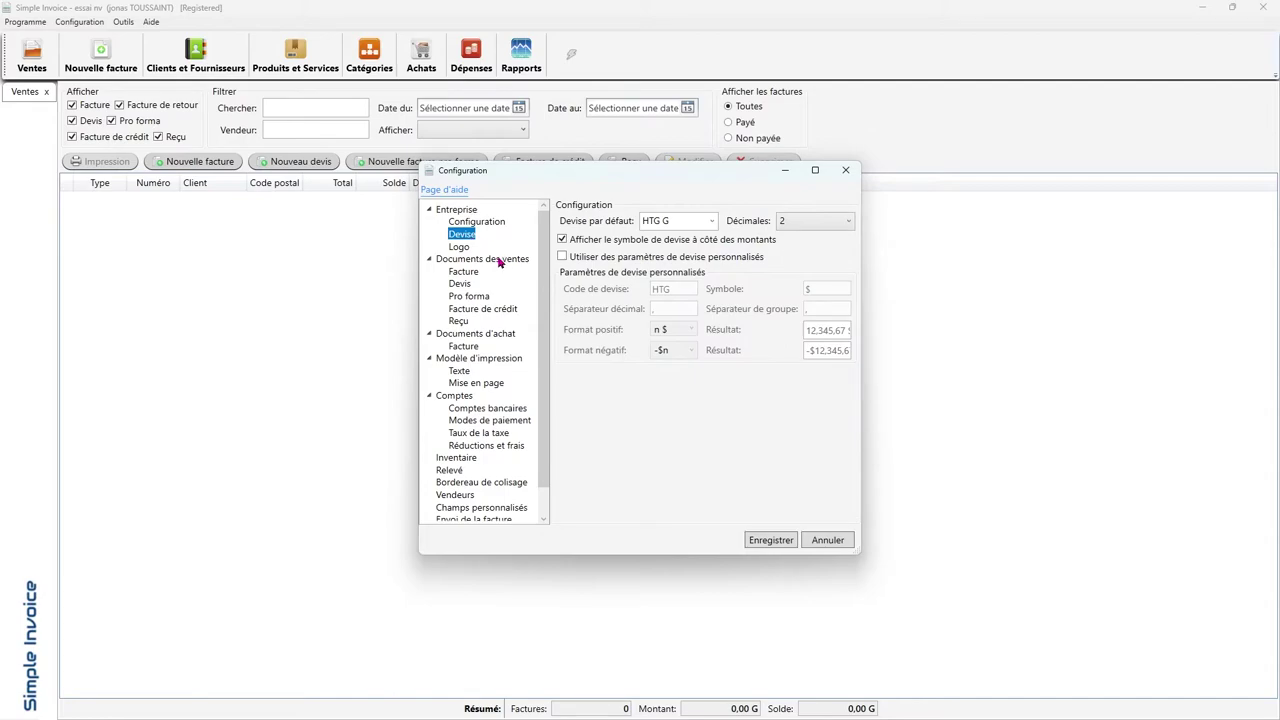
click(463, 247)
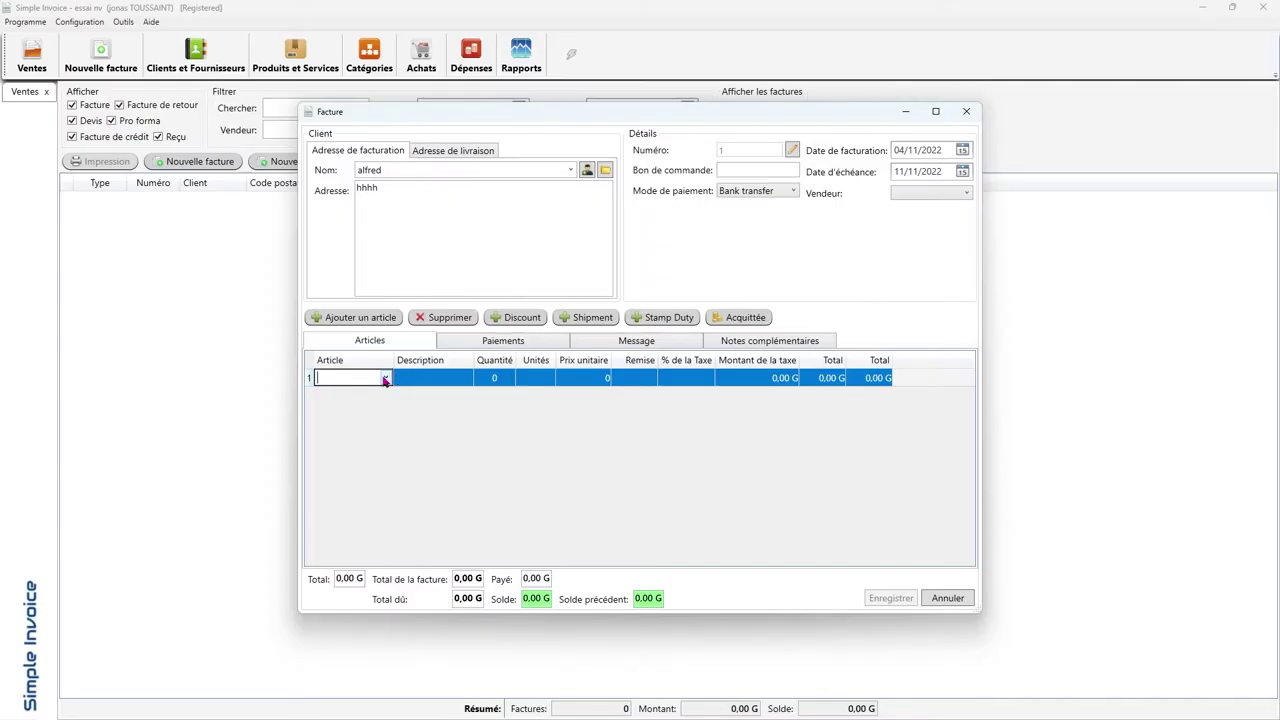
click(386, 378)
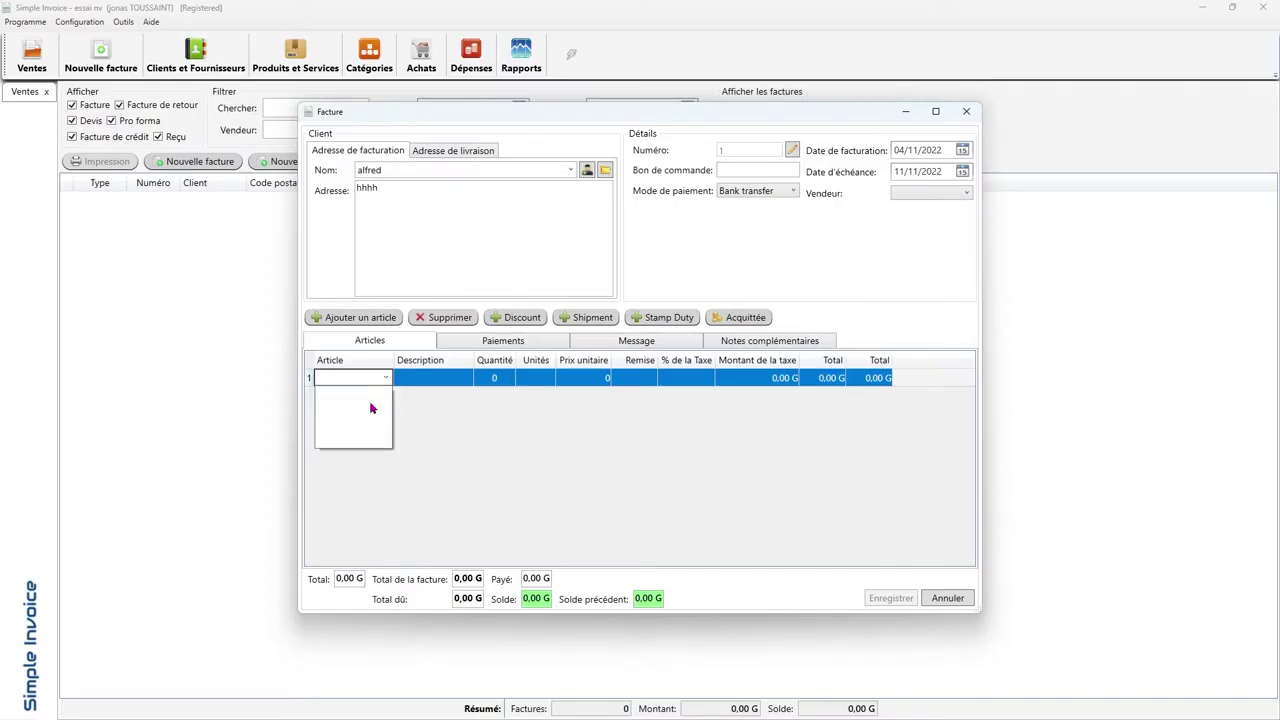
click(467, 446)
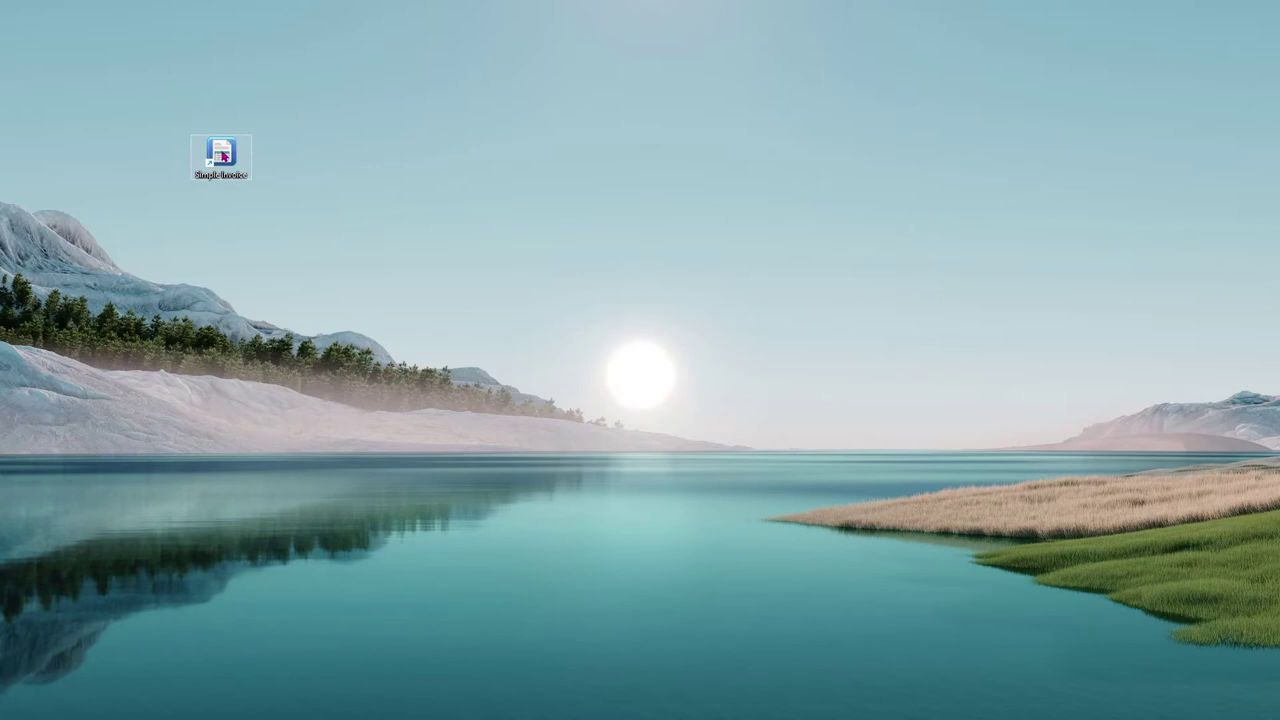
Step: Launch Simple Invoice from the desktop and create a new company named "essai nv"
double_click(222, 155)
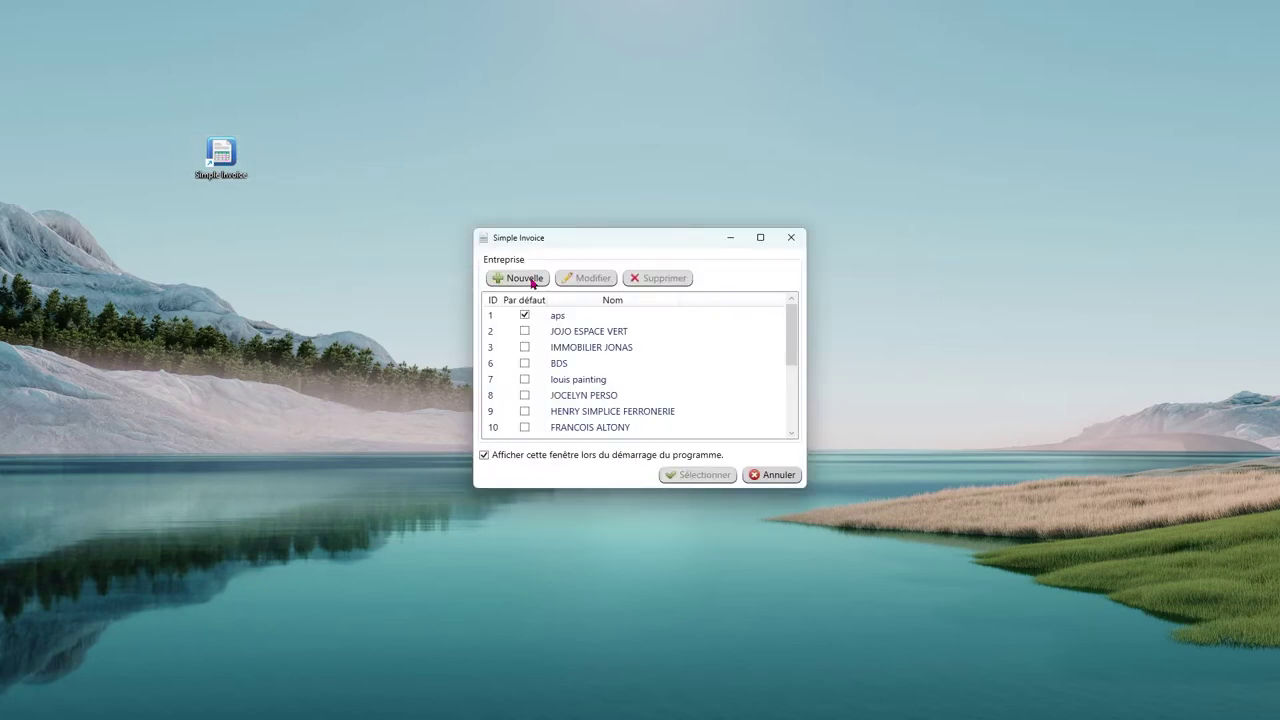
click(532, 283)
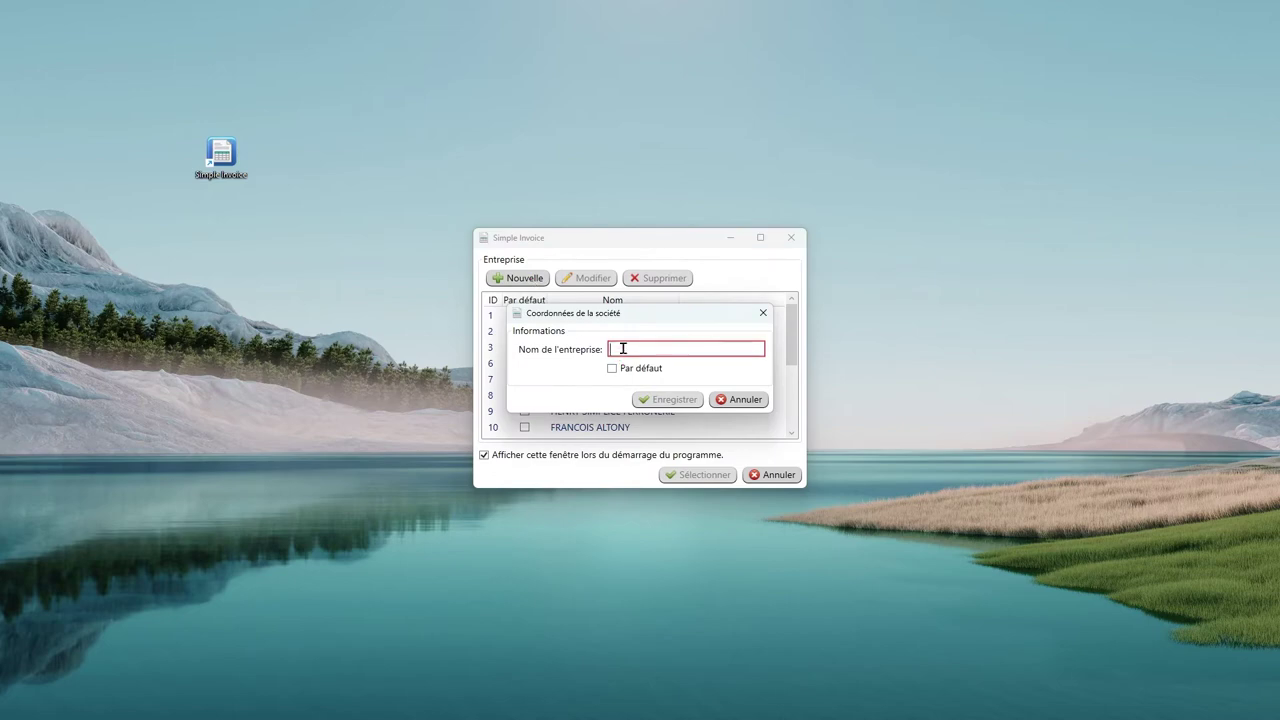
text(essa)
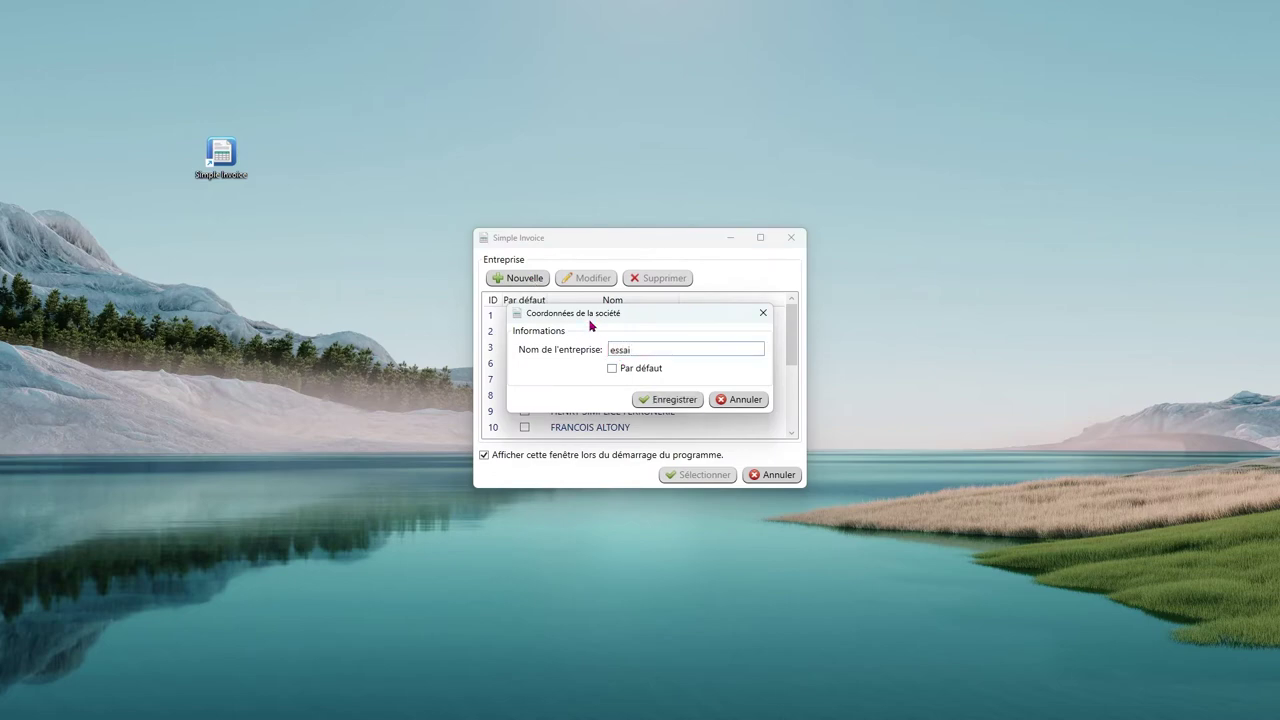
text(i nv)
click(686, 400)
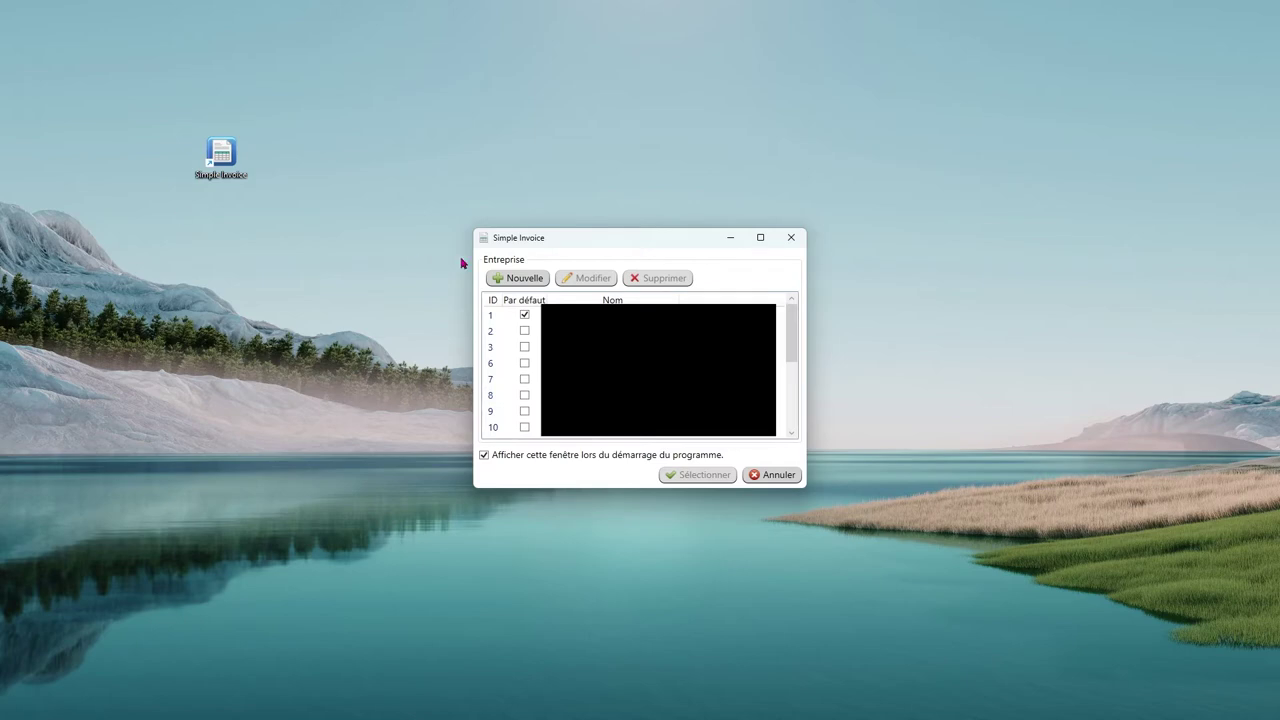
Step: Open the newly created company "essai nv" from the company list
scroll(634, 400, down, 4)
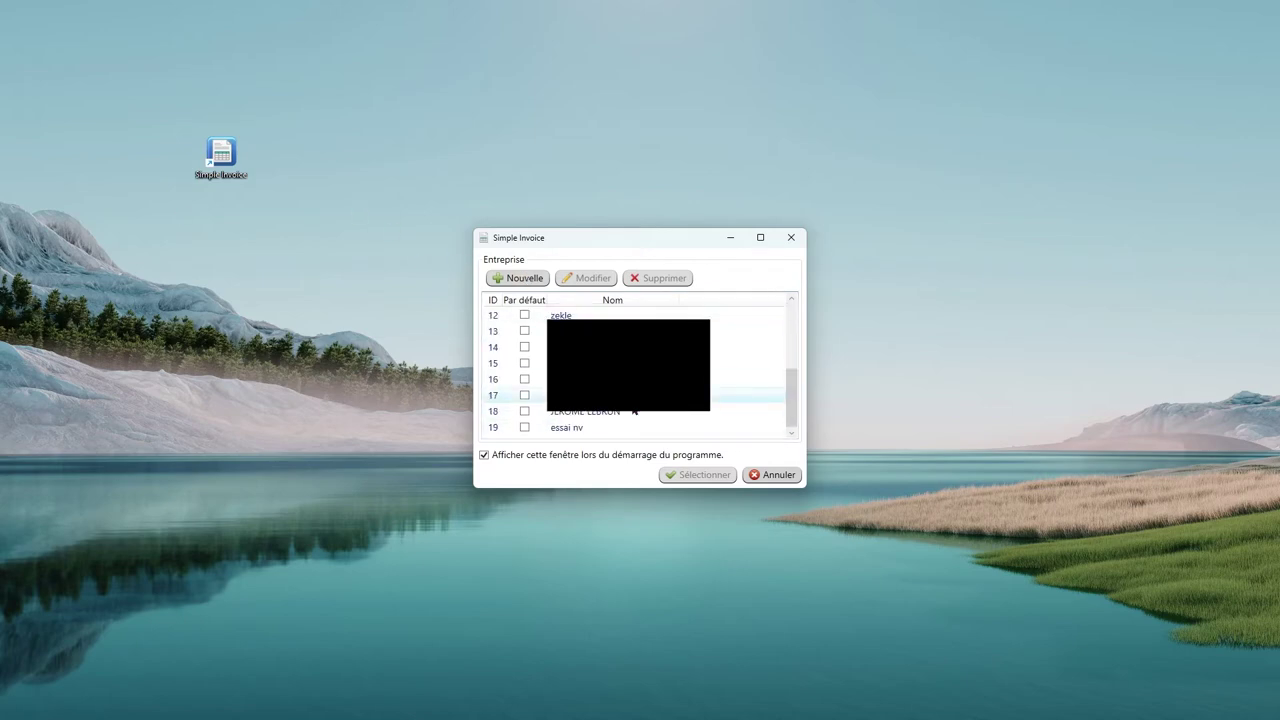
click(572, 430)
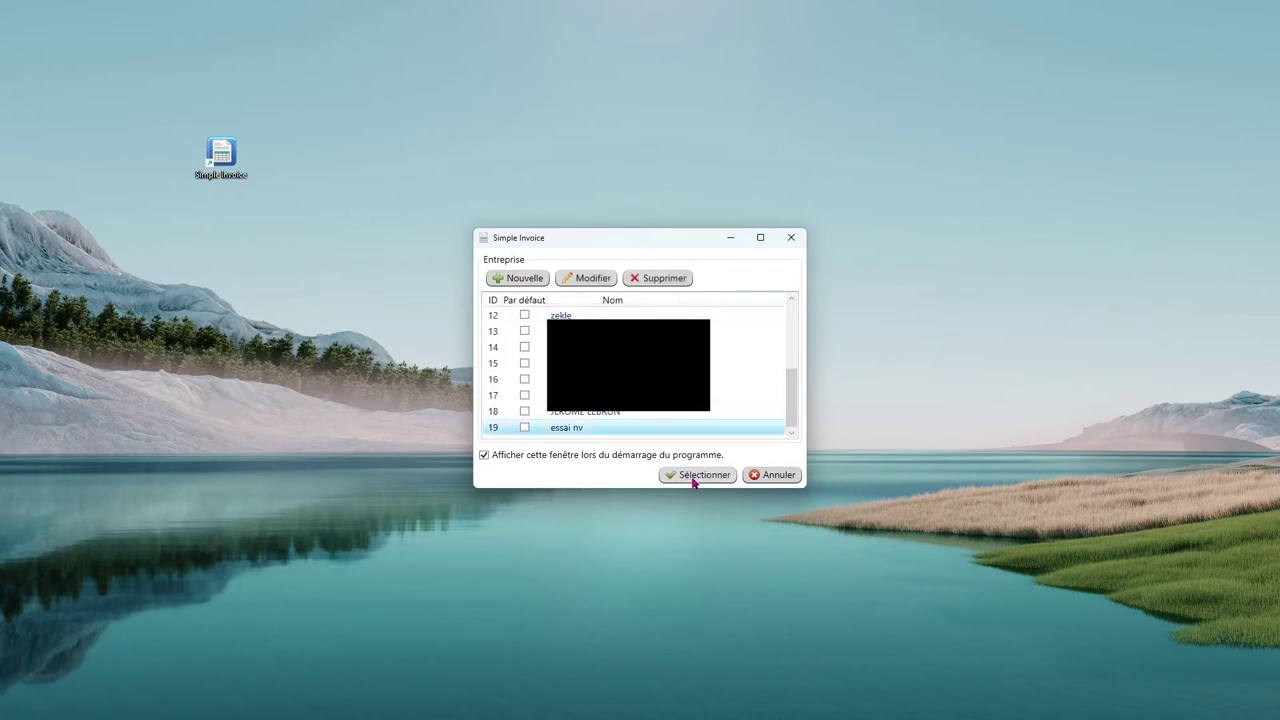
click(697, 475)
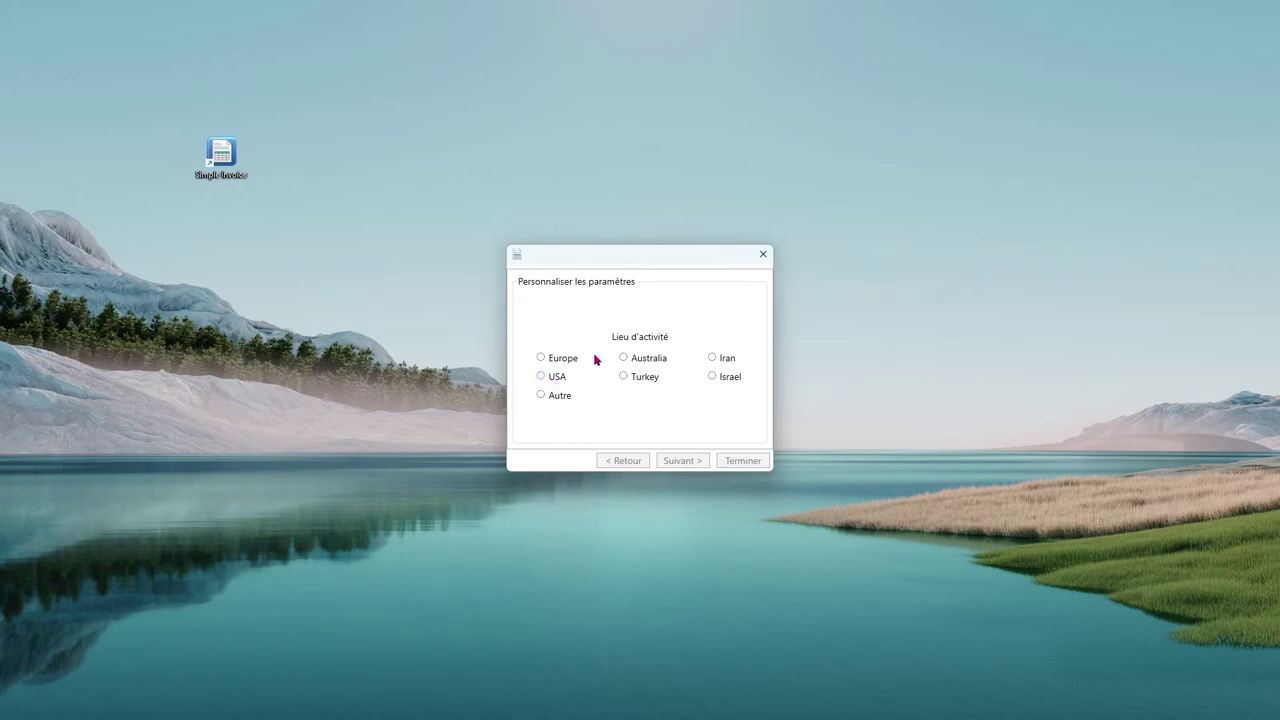
Step: Set the place of business to Autre and mark the products and services as not taxed
click(544, 398)
click(678, 462)
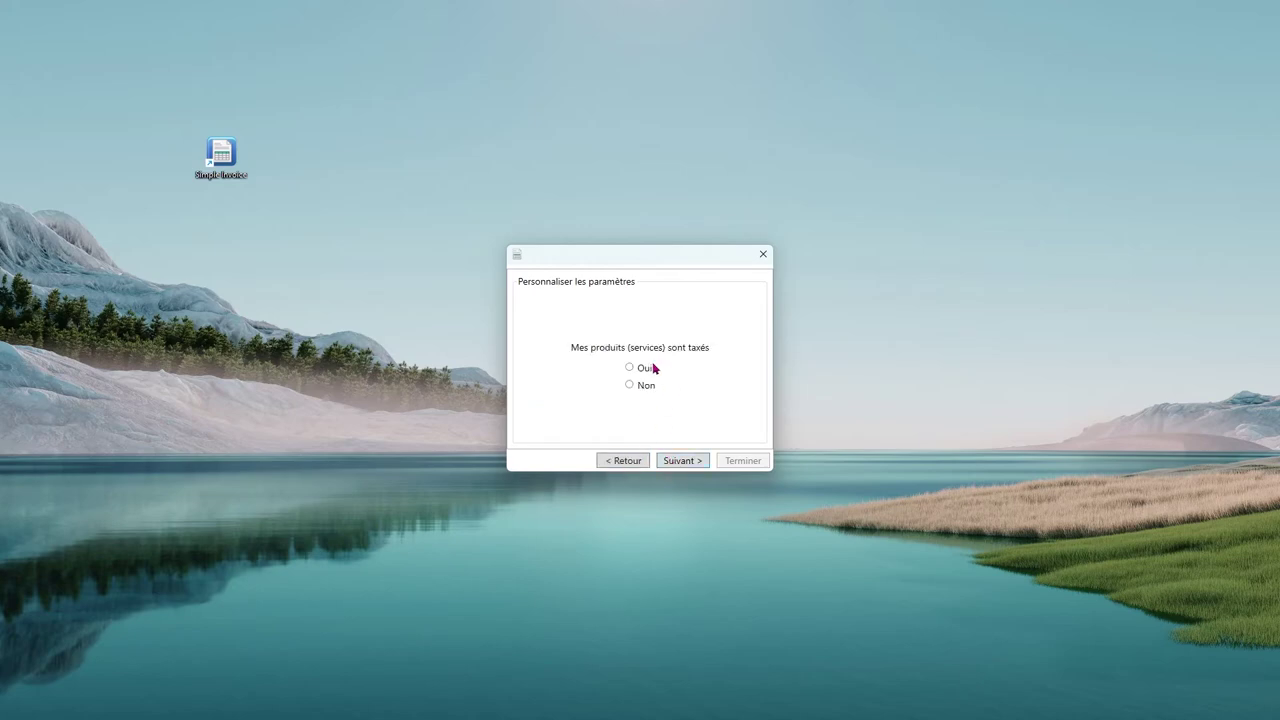
click(629, 385)
click(692, 462)
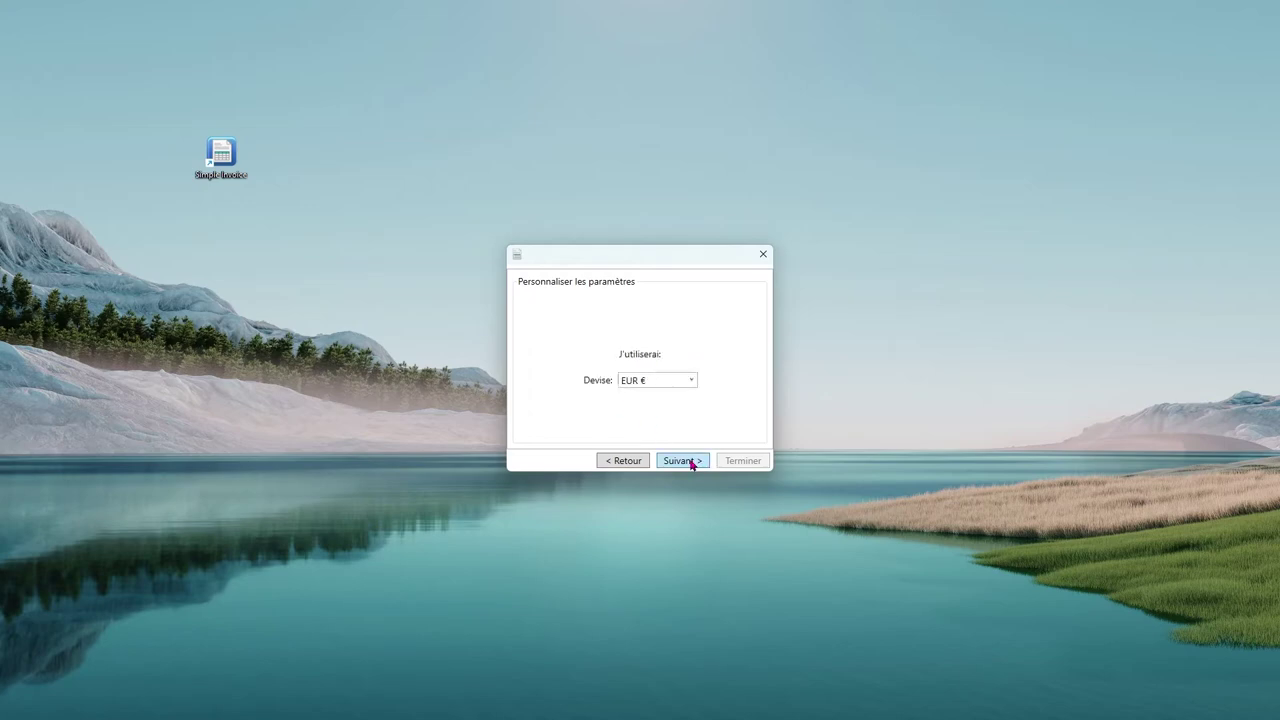
Step: Choose HTG G as the company's currency and continue to the stock control question
click(692, 382)
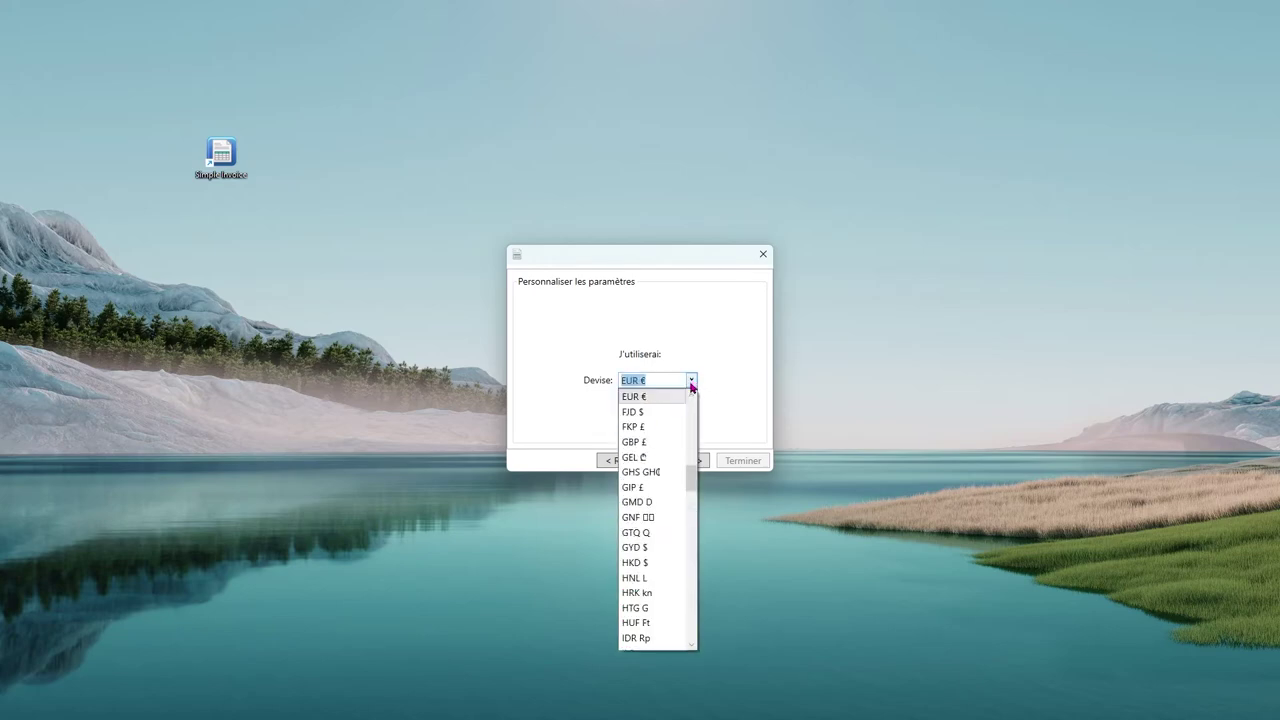
text(Gou)
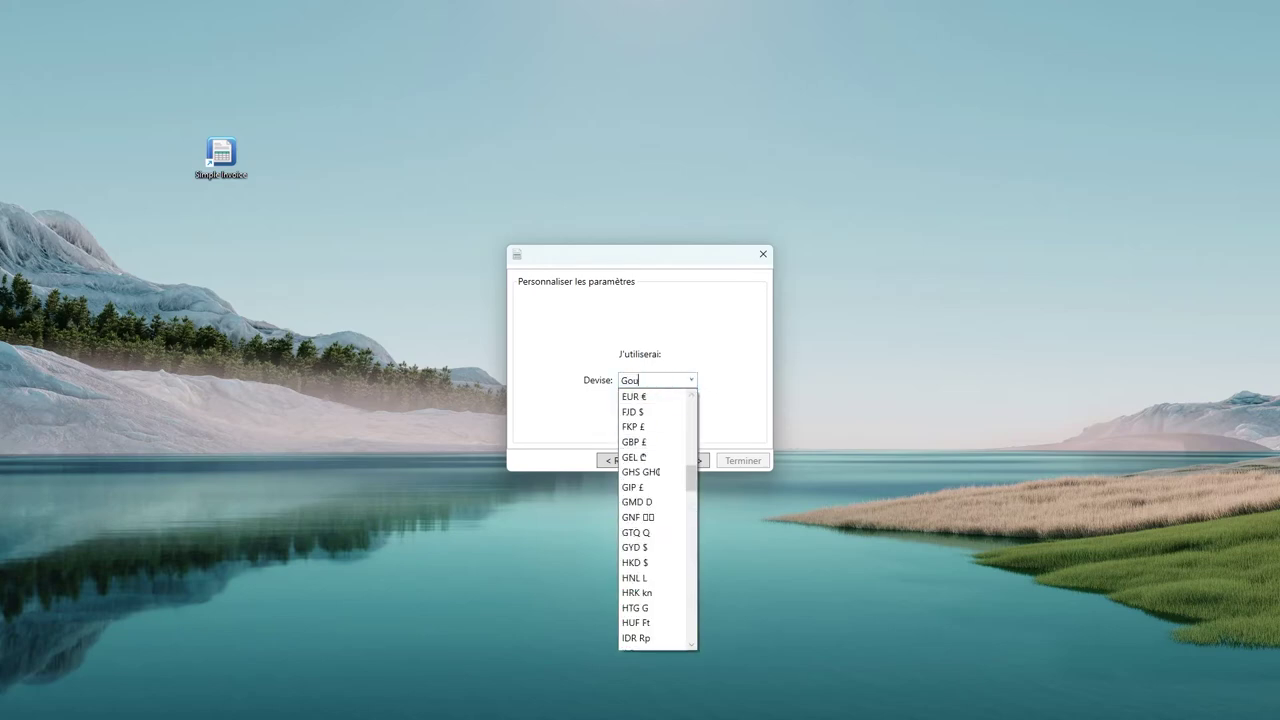
text(r)
key(BackSpace)
key(BackSpace)
key(BackSpace)
text(H)
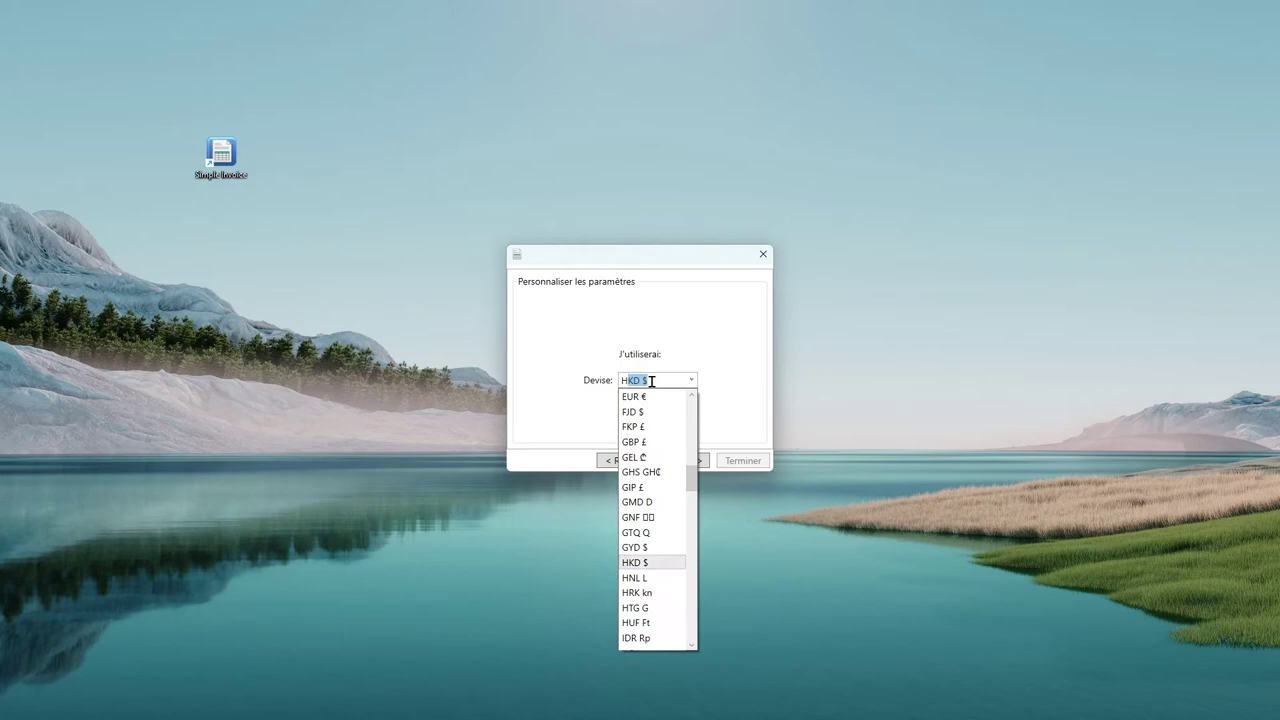
text(TG G)
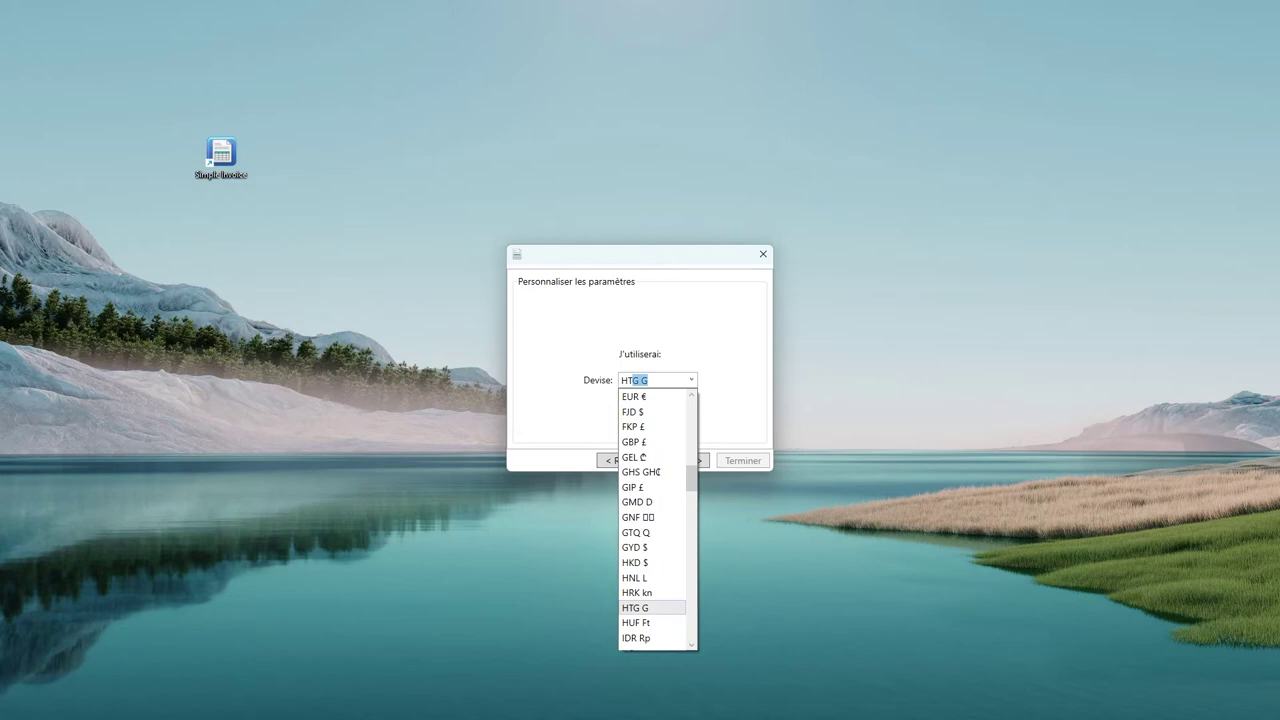
click(645, 610)
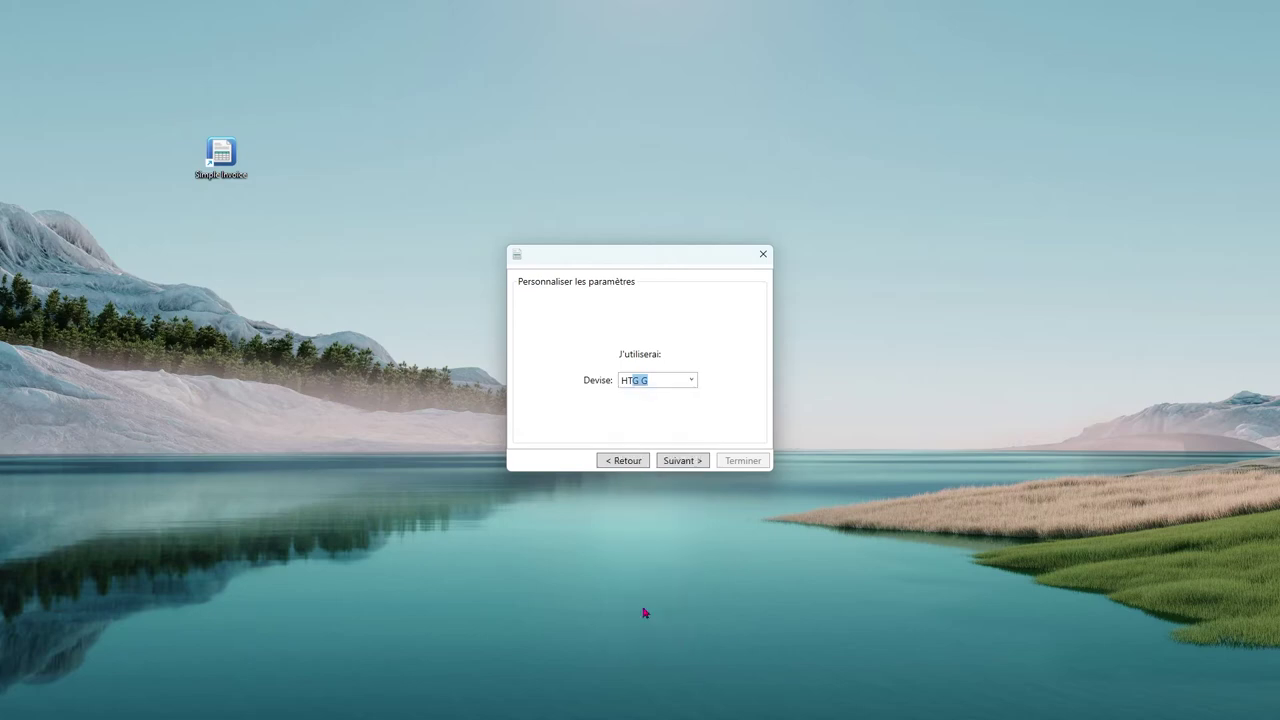
click(680, 464)
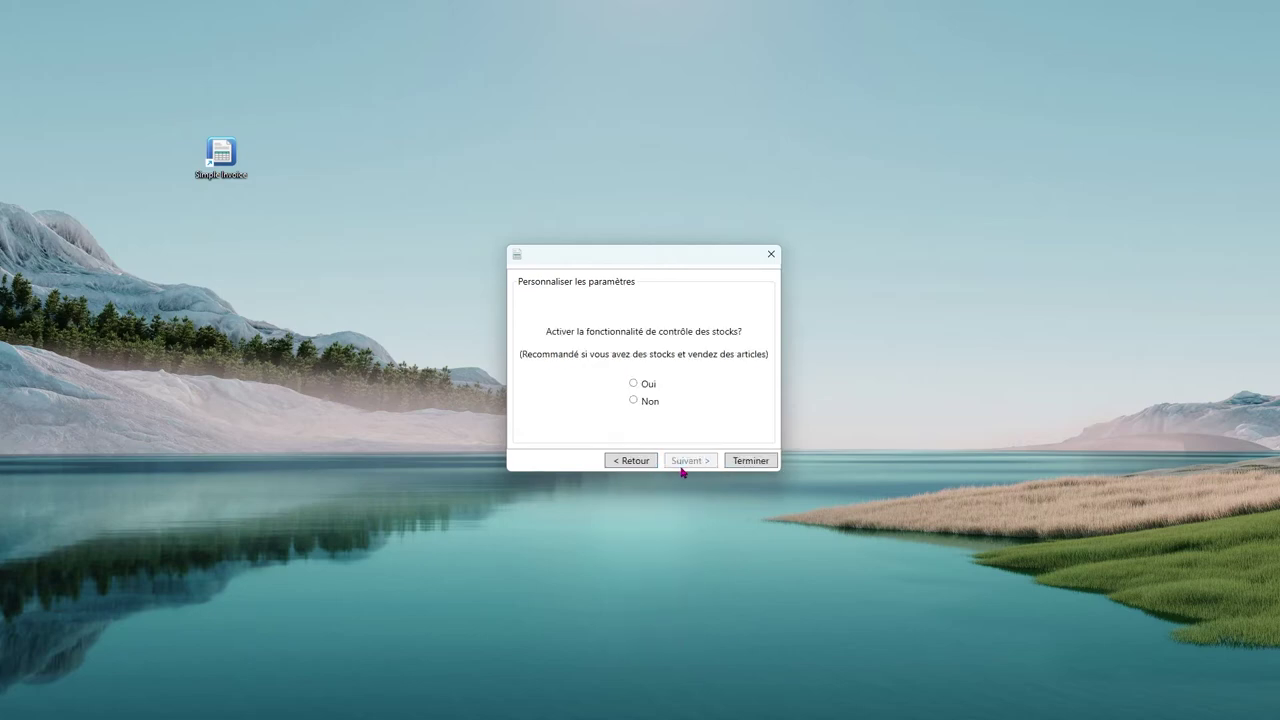
Step: Enable stock control to finish the company setup, and maximize the main program window
click(633, 384)
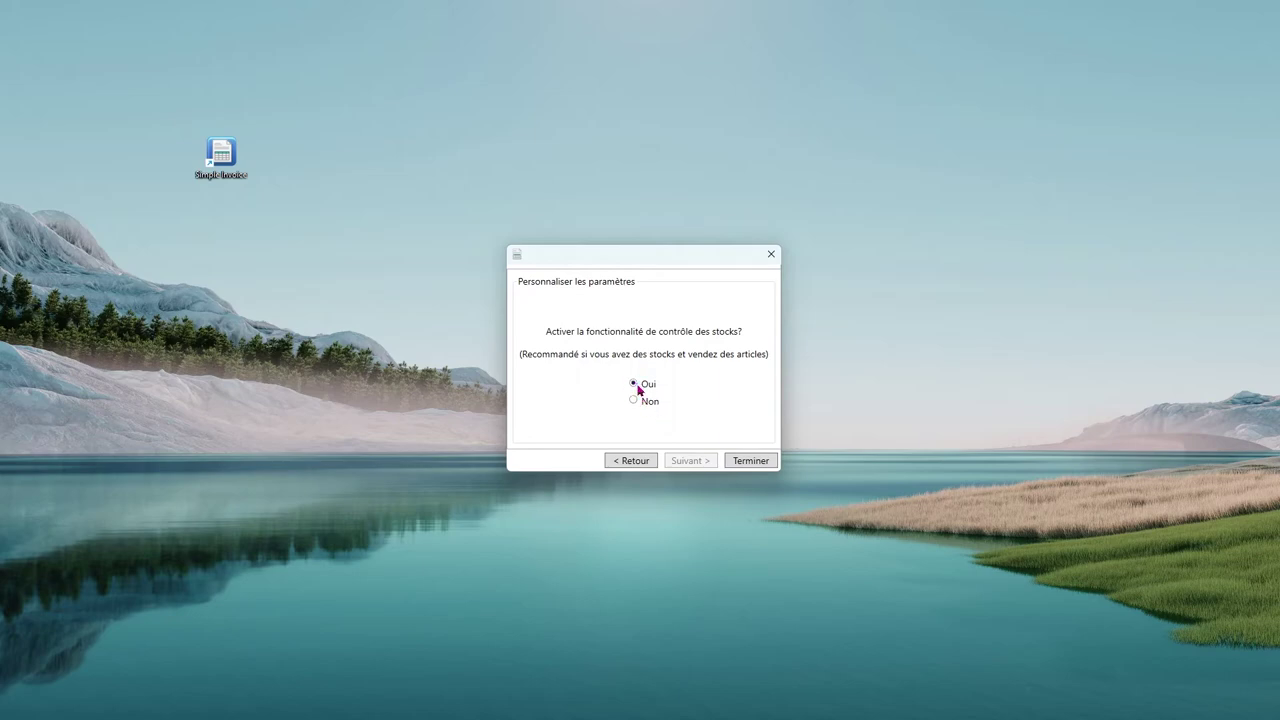
click(765, 465)
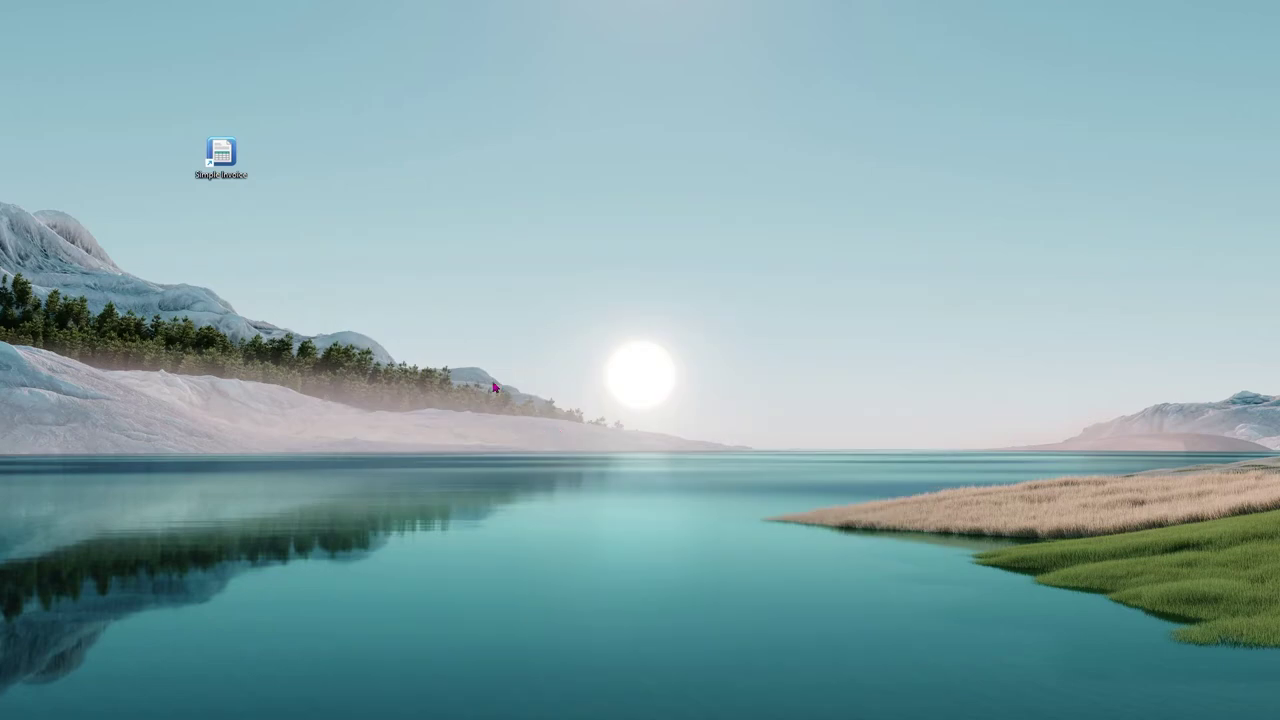
drag(1000, 20, 683, 32)
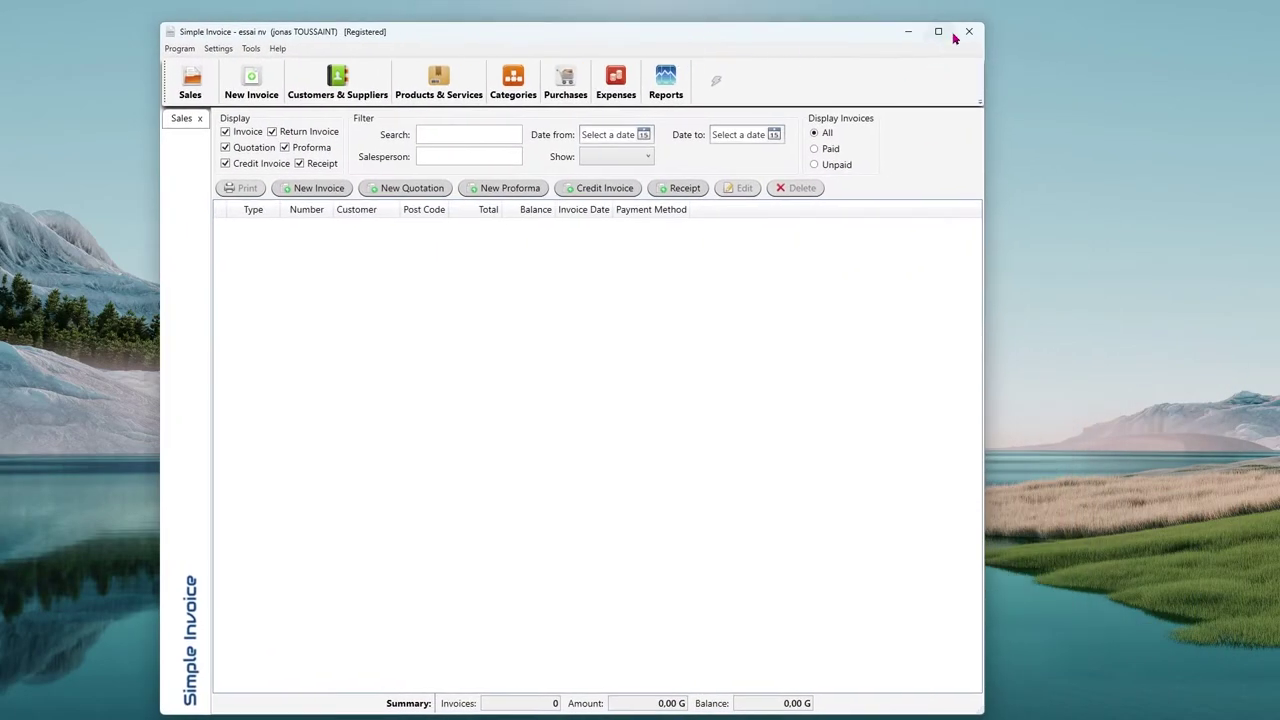
click(937, 33)
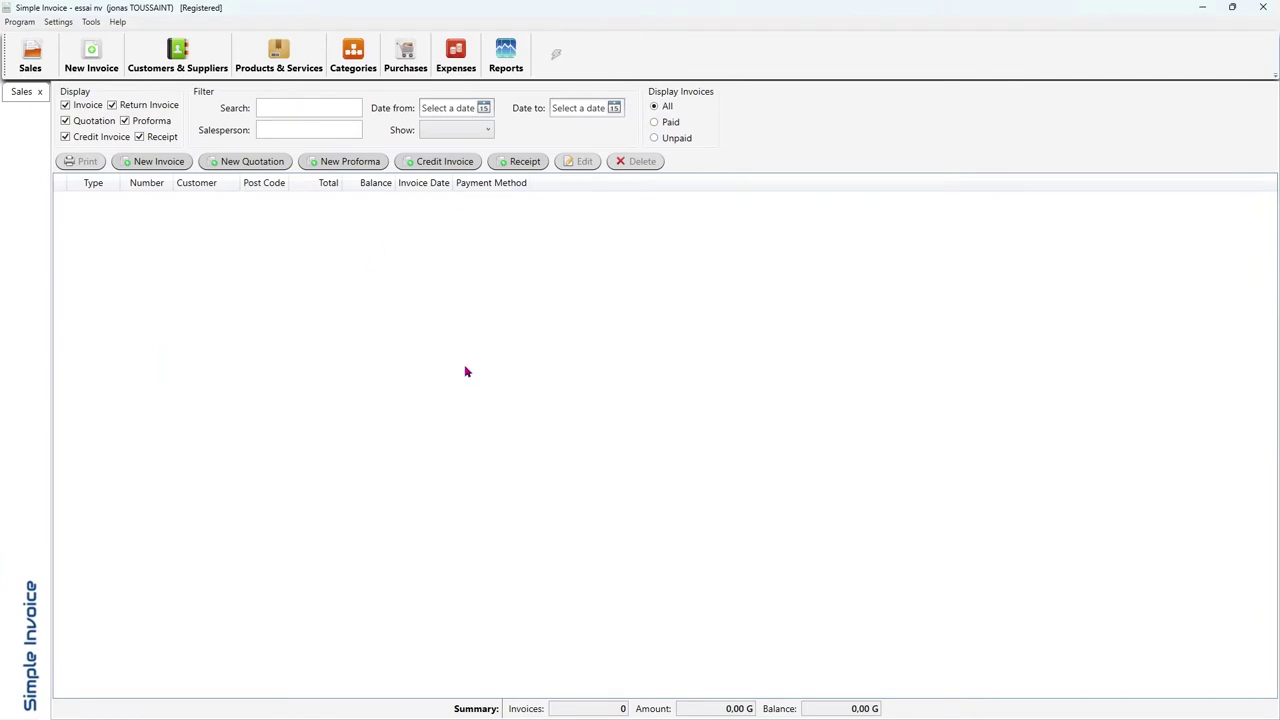
Step: Add the company's street address and town below its name in the business details of the configuration
click(31, 26)
click(55, 42)
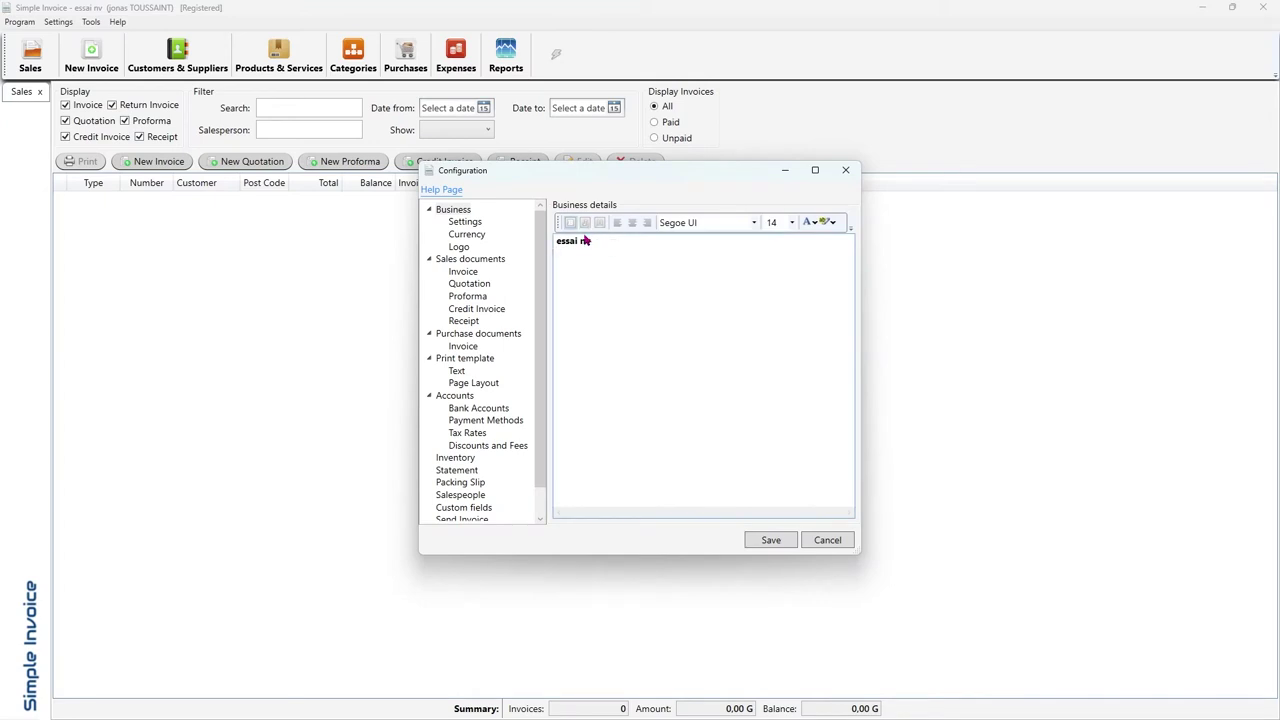
text(rue)
text( lambert )
text(petion vi)
text(lle)
Step: Set the user interface language and the default document language to French (France) in the global settings and save the configuration
click(464, 236)
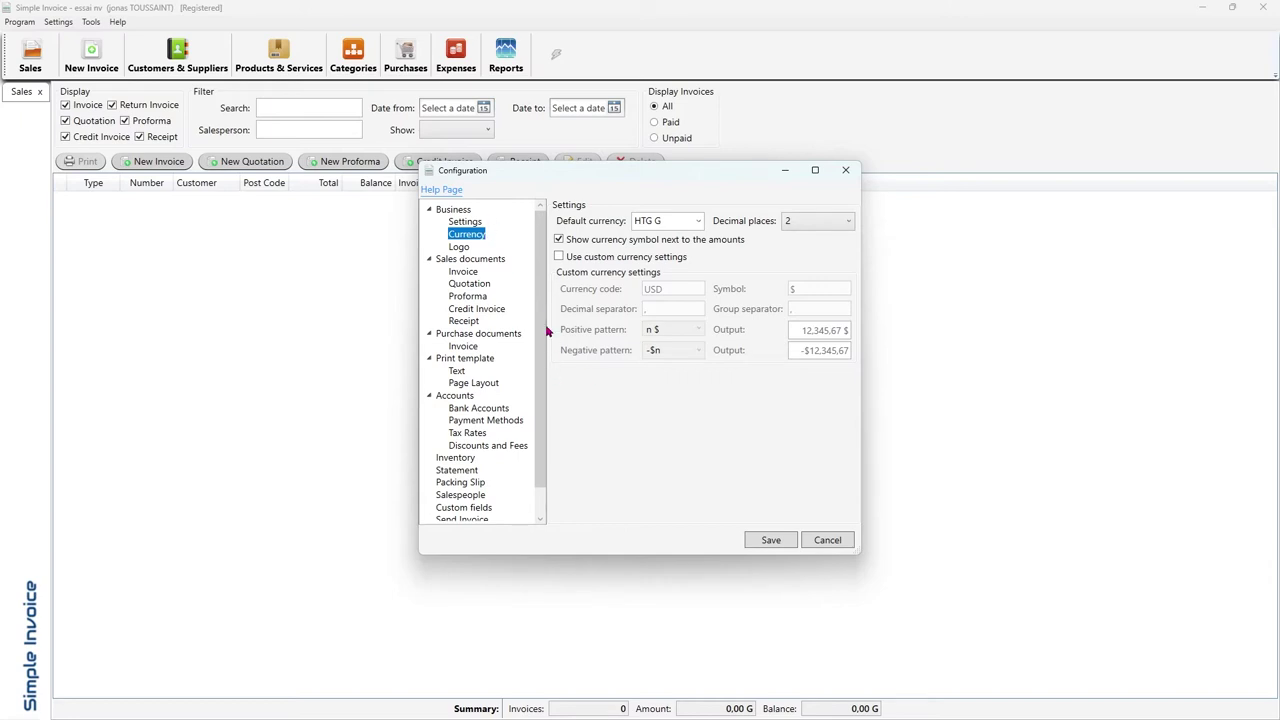
scroll(540, 330, down, 1)
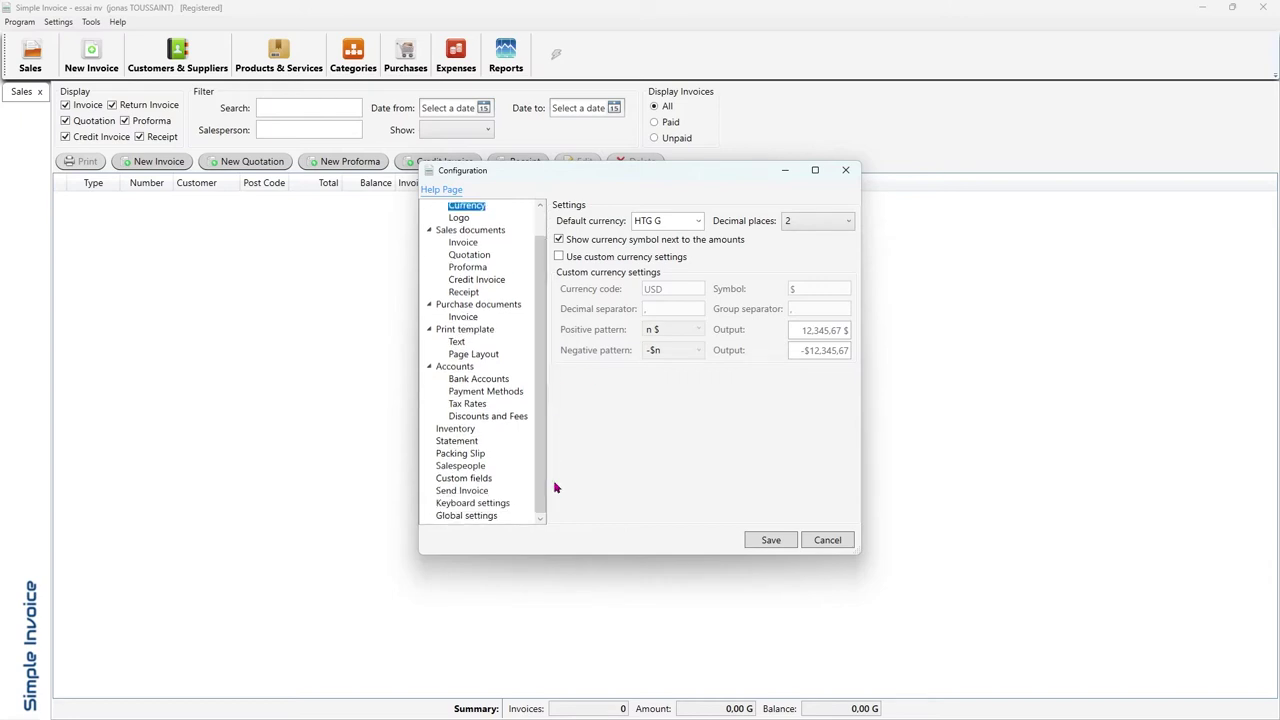
click(467, 516)
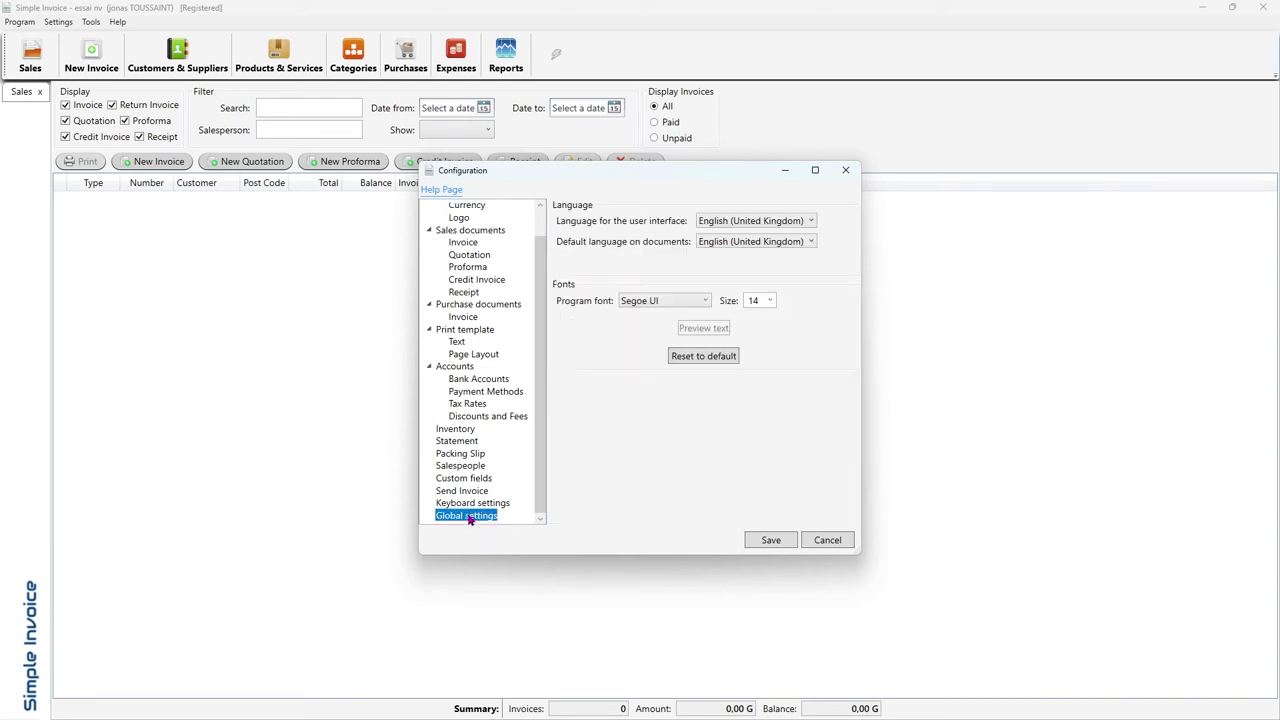
click(753, 221)
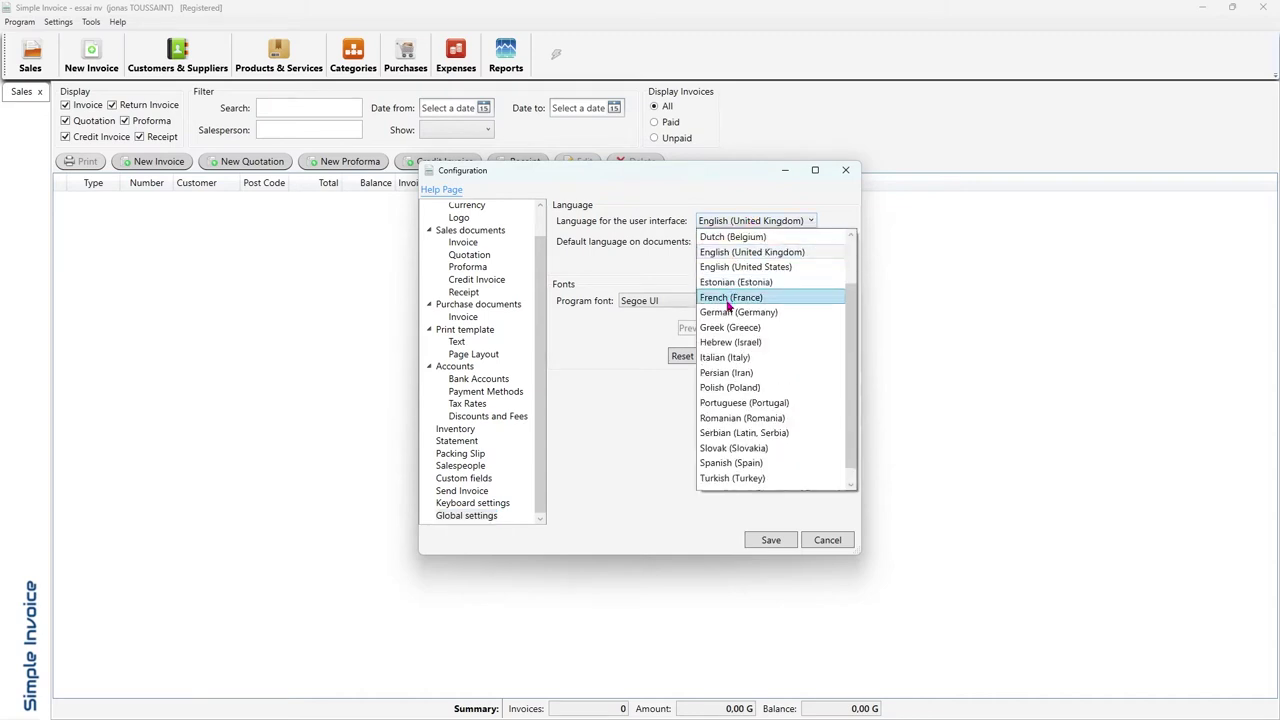
click(729, 300)
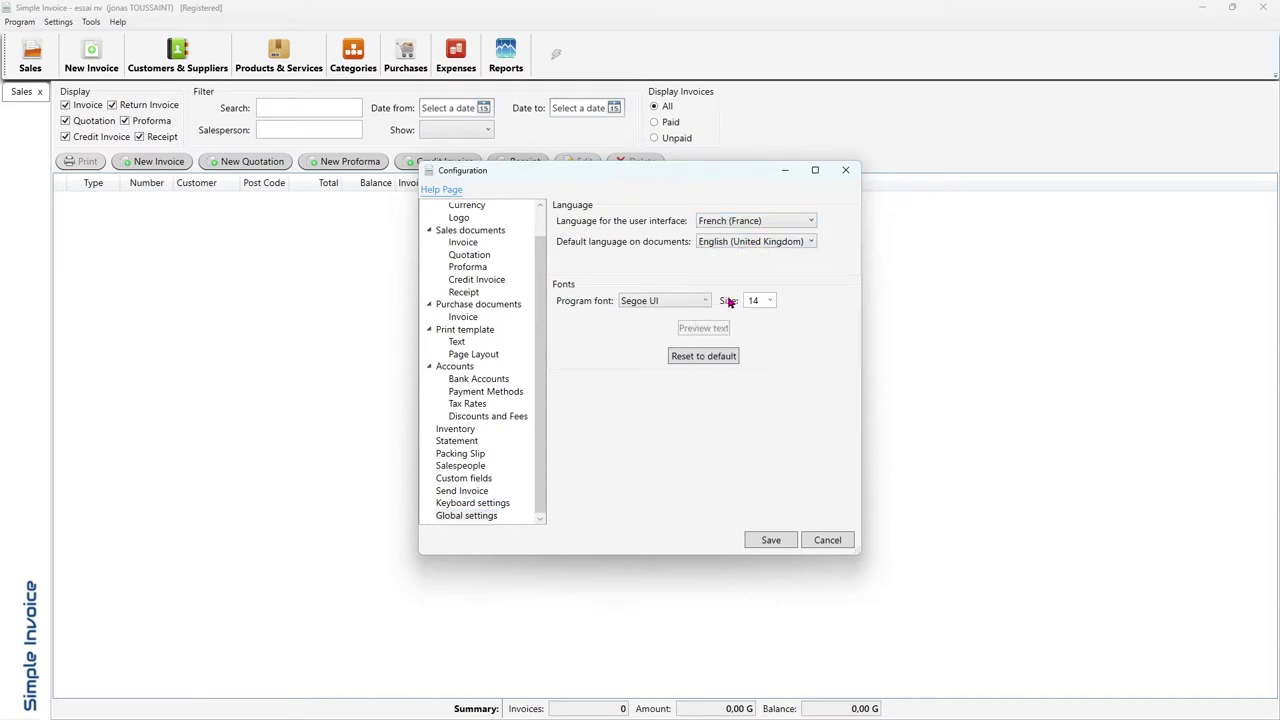
click(749, 243)
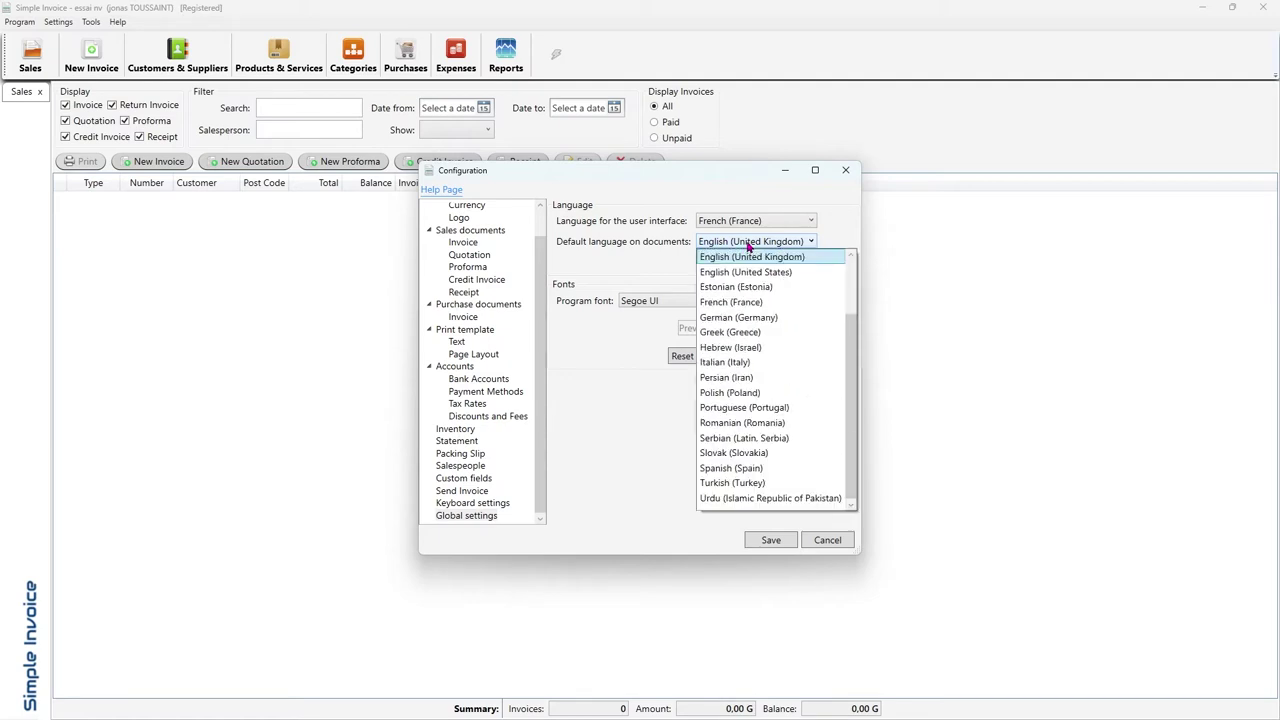
click(725, 302)
click(762, 542)
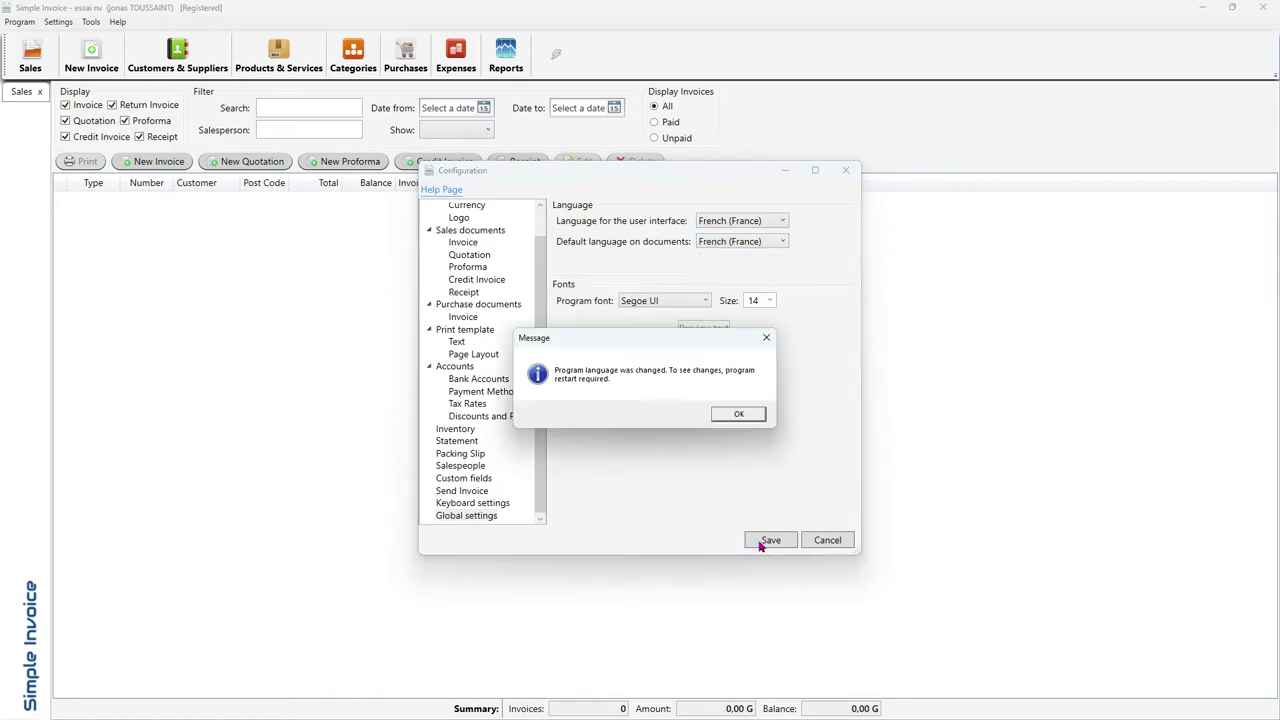
click(740, 417)
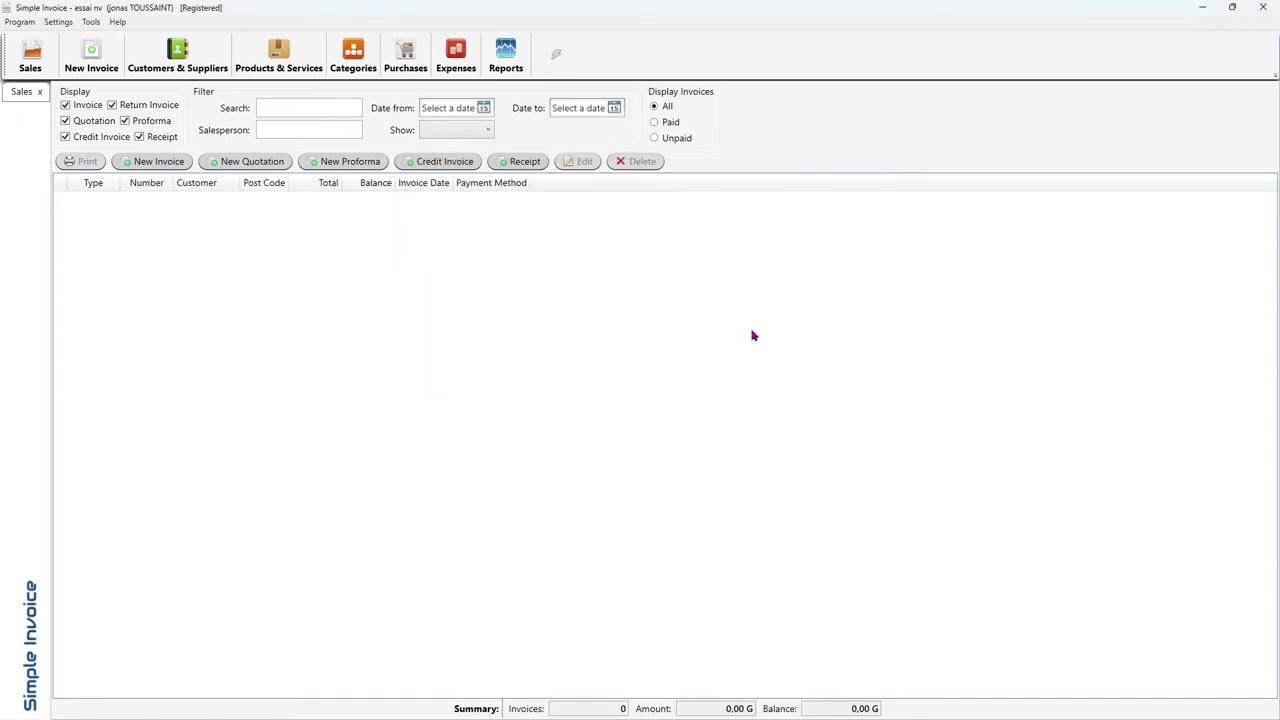
Step: Restart Simple Invoice to apply the language change and log in with the username and account password
click(1262, 8)
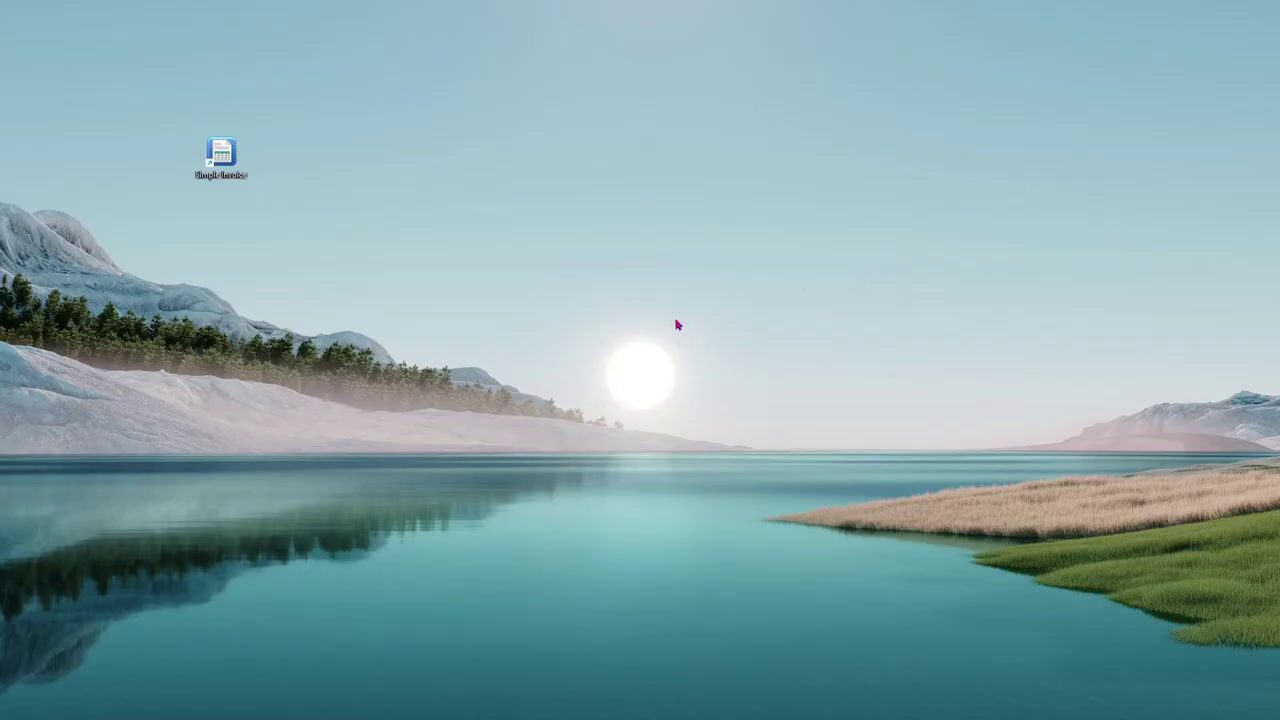
double_click(222, 155)
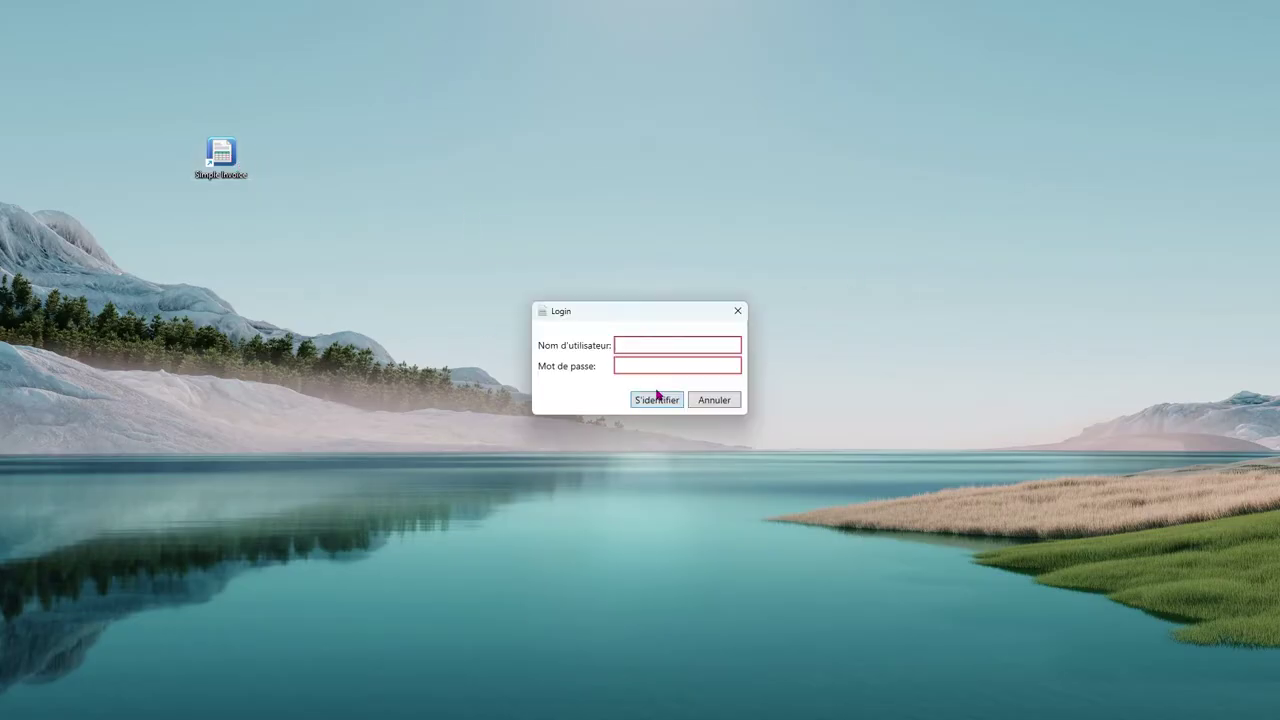
text(aps)
click(669, 364)
text(••••••)
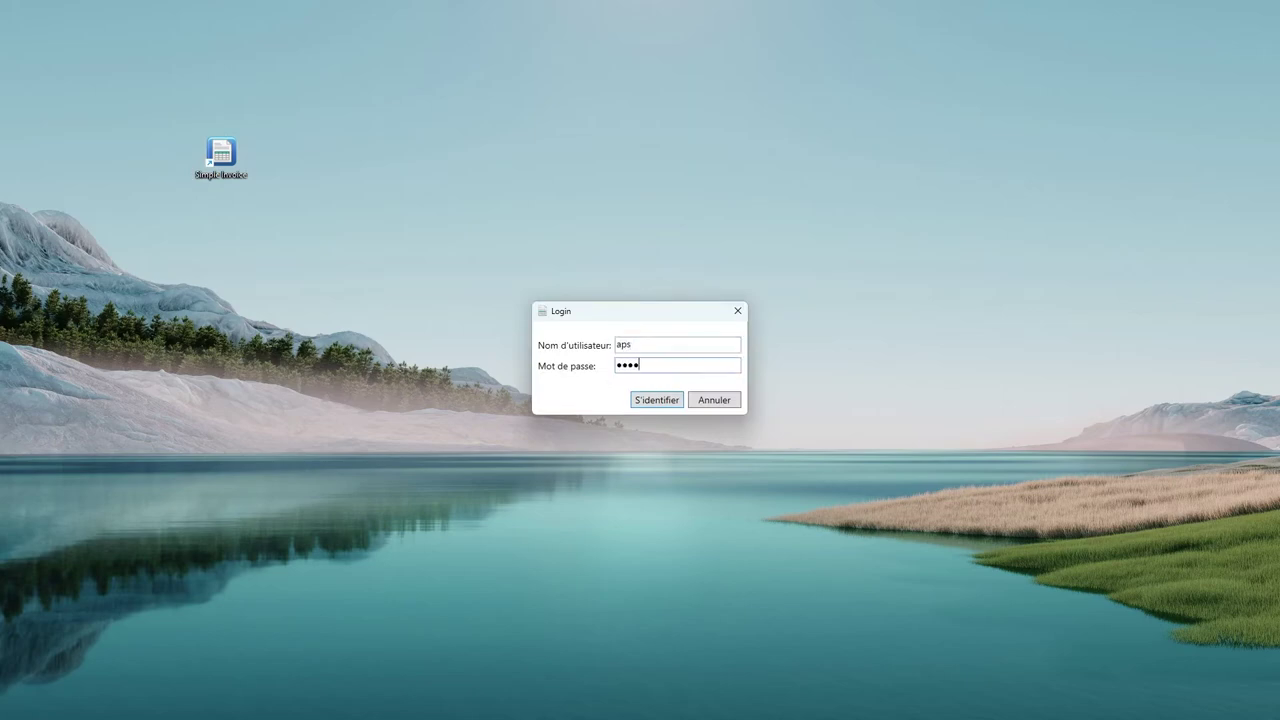
key(Return)
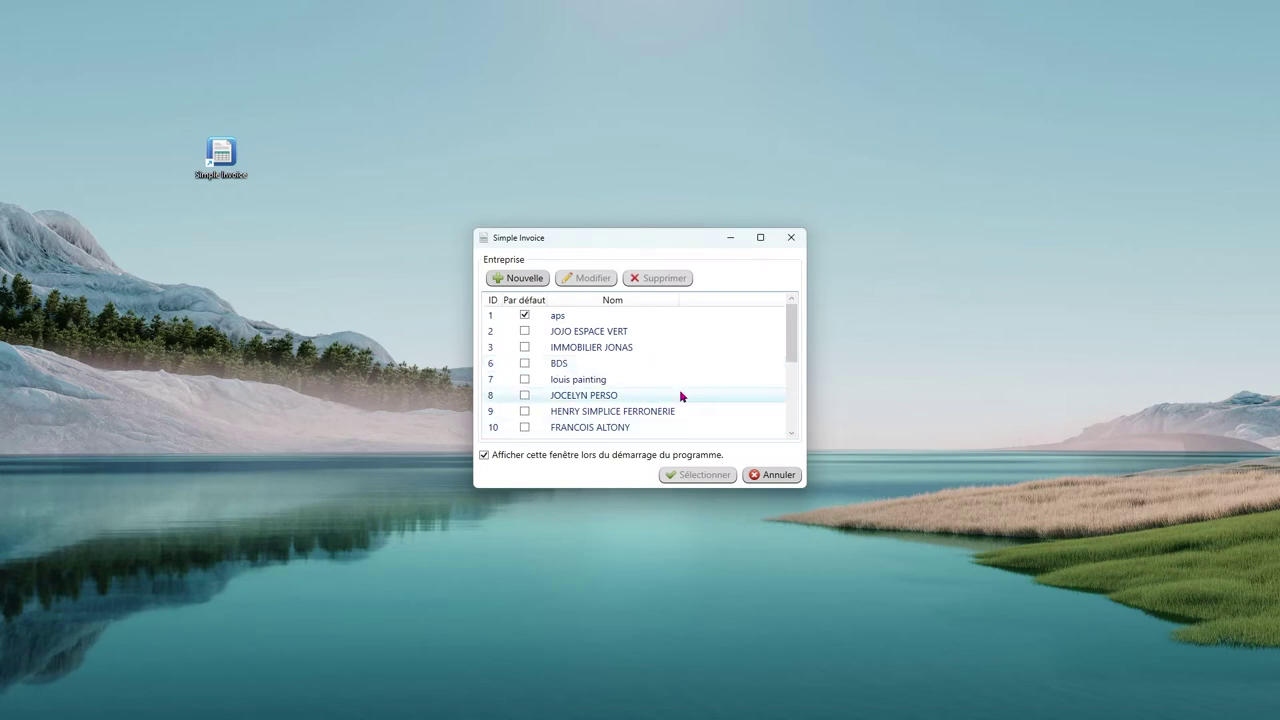
Step: Select the company essai nv in the company list and open it
scroll(640, 420, down, 3)
click(580, 430)
click(697, 475)
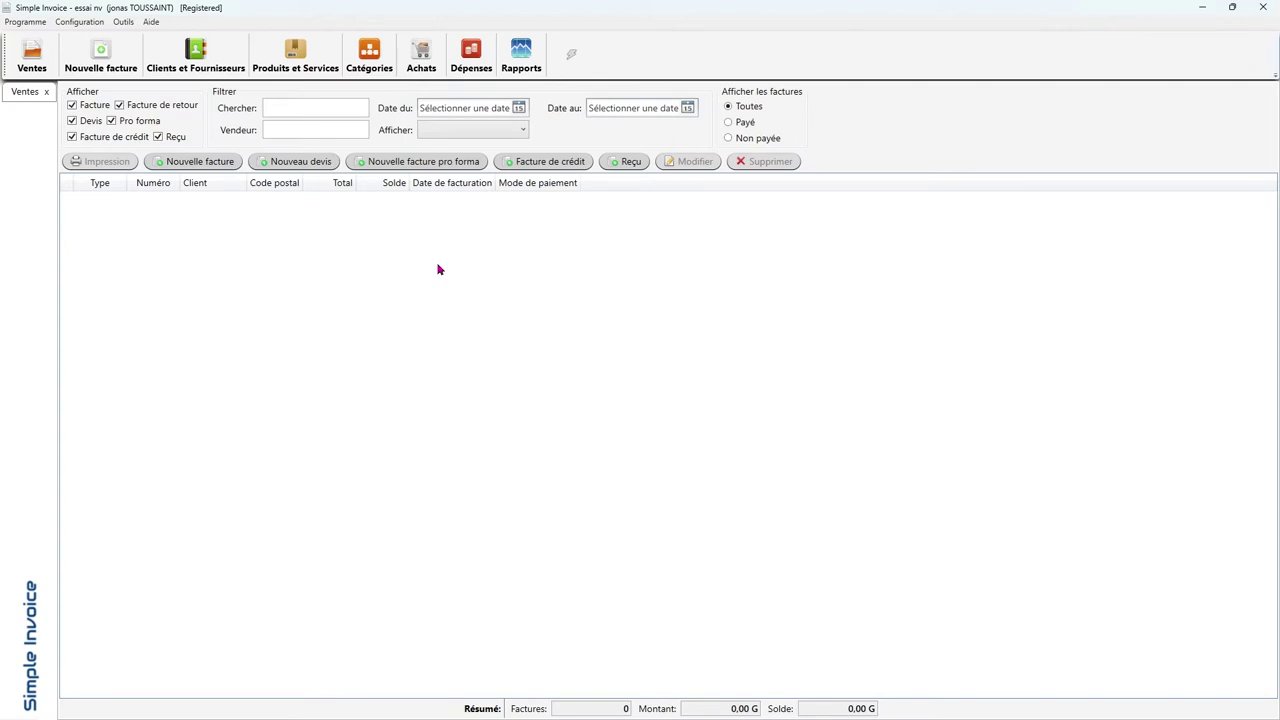
Step: Reduce the company logo's height to 0 pixels in the company configuration, after checking the currency settings and the logo image selection
click(89, 23)
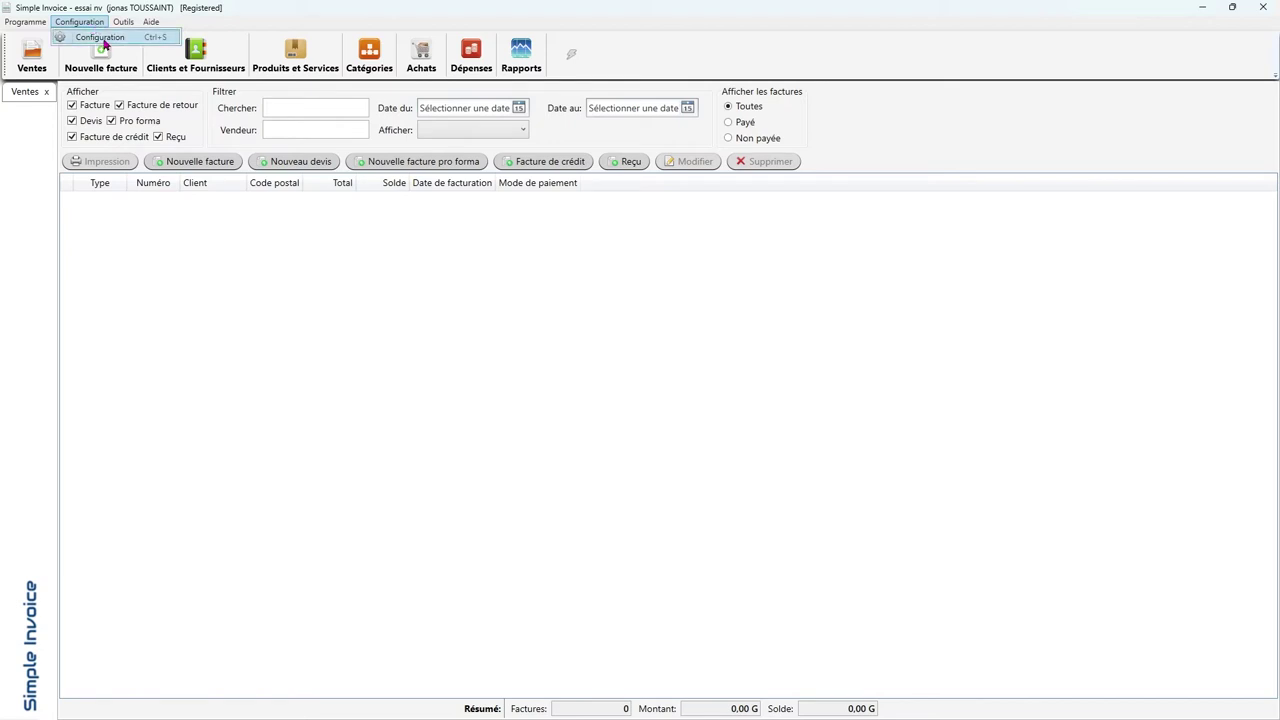
click(103, 42)
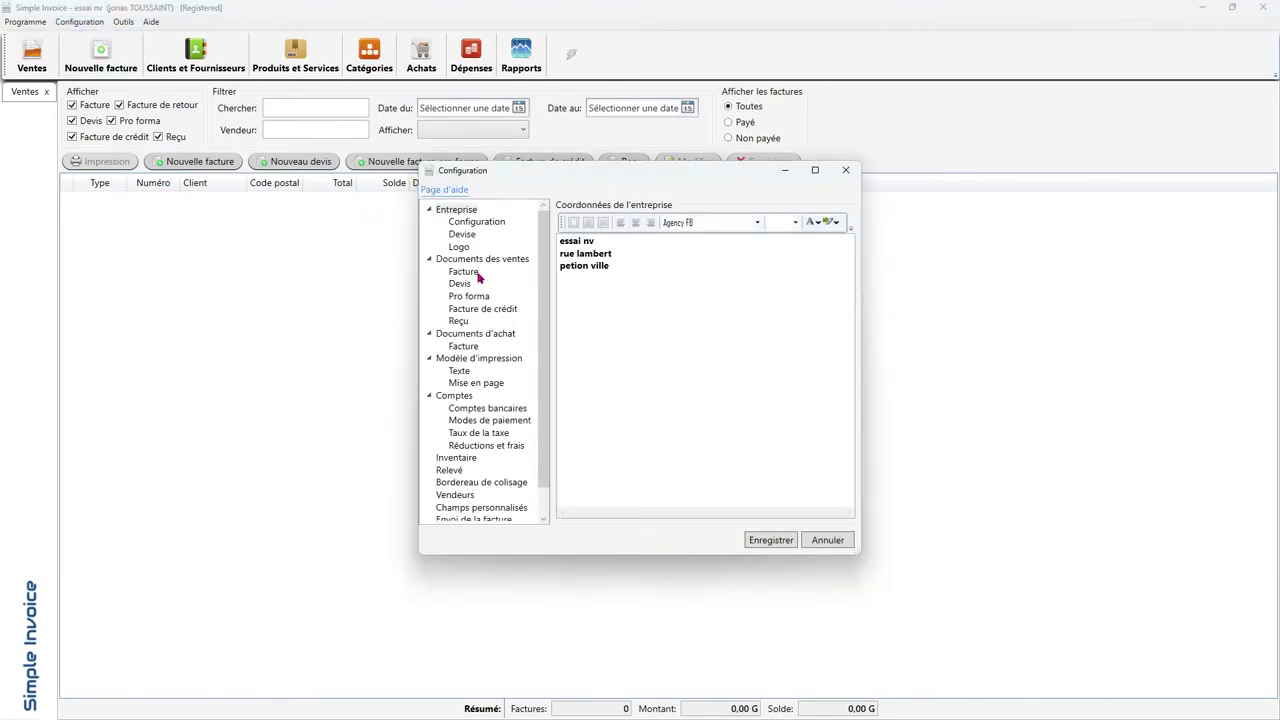
click(465, 236)
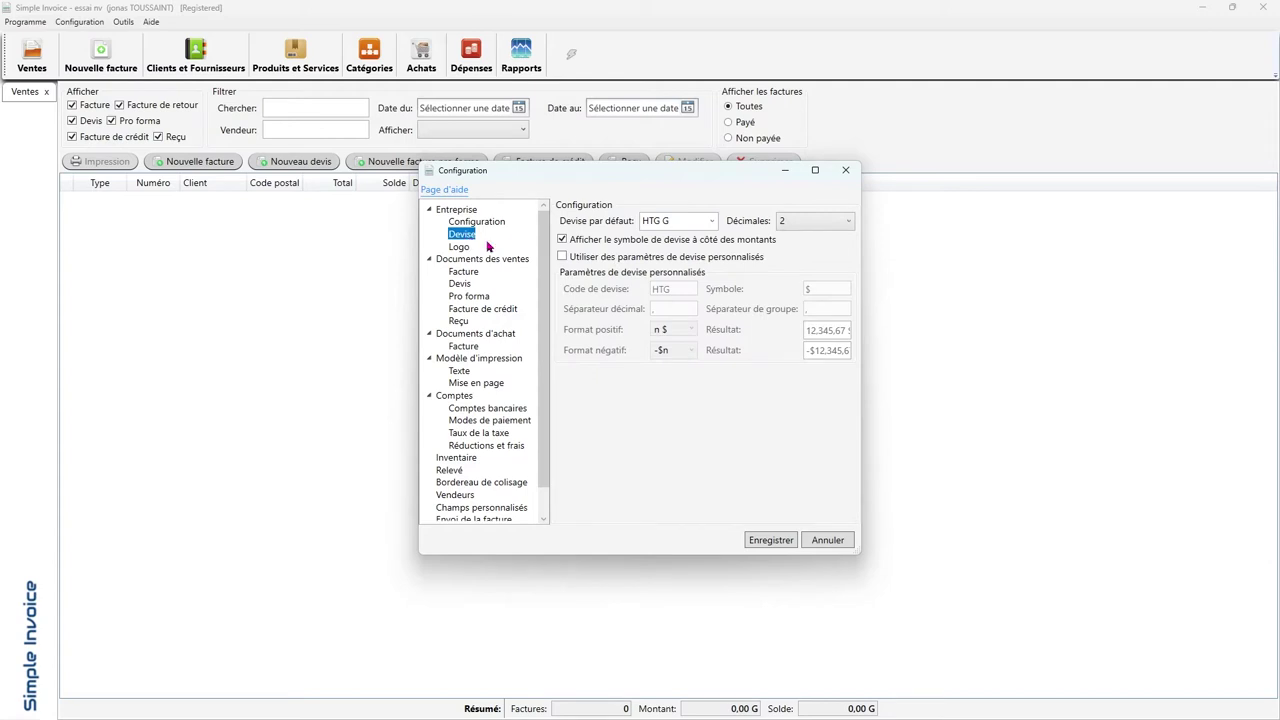
click(464, 248)
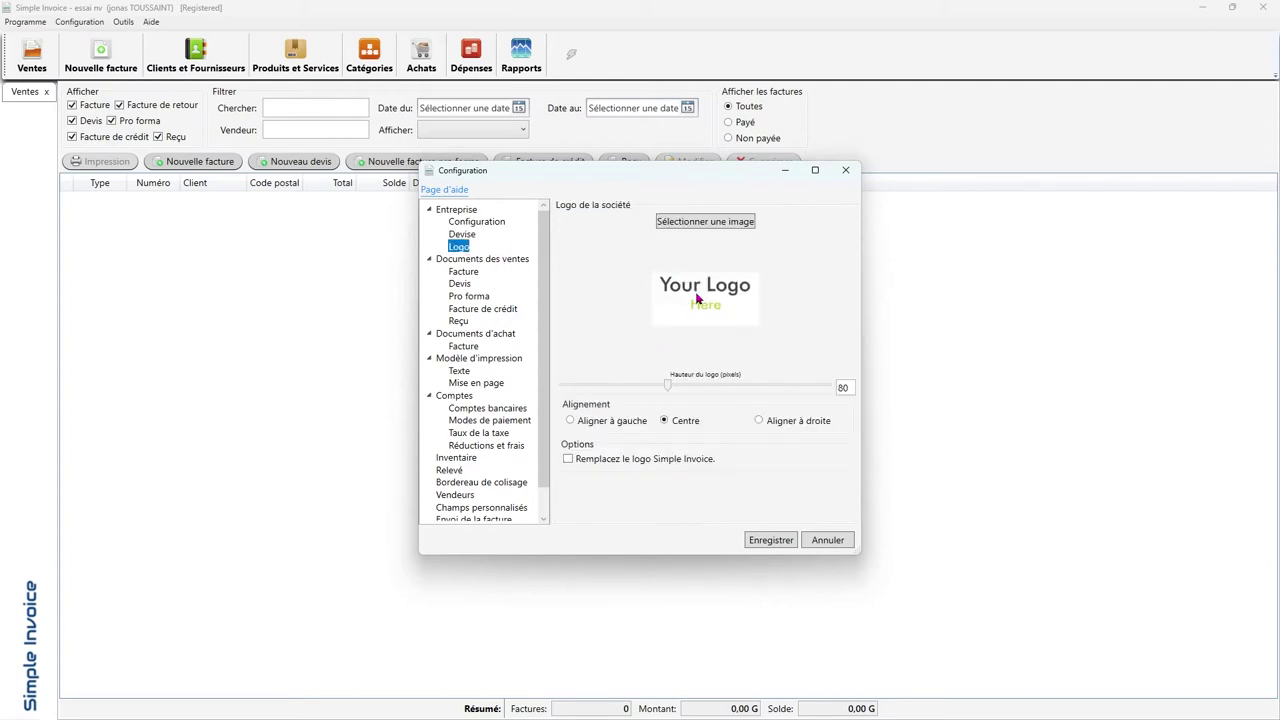
click(714, 222)
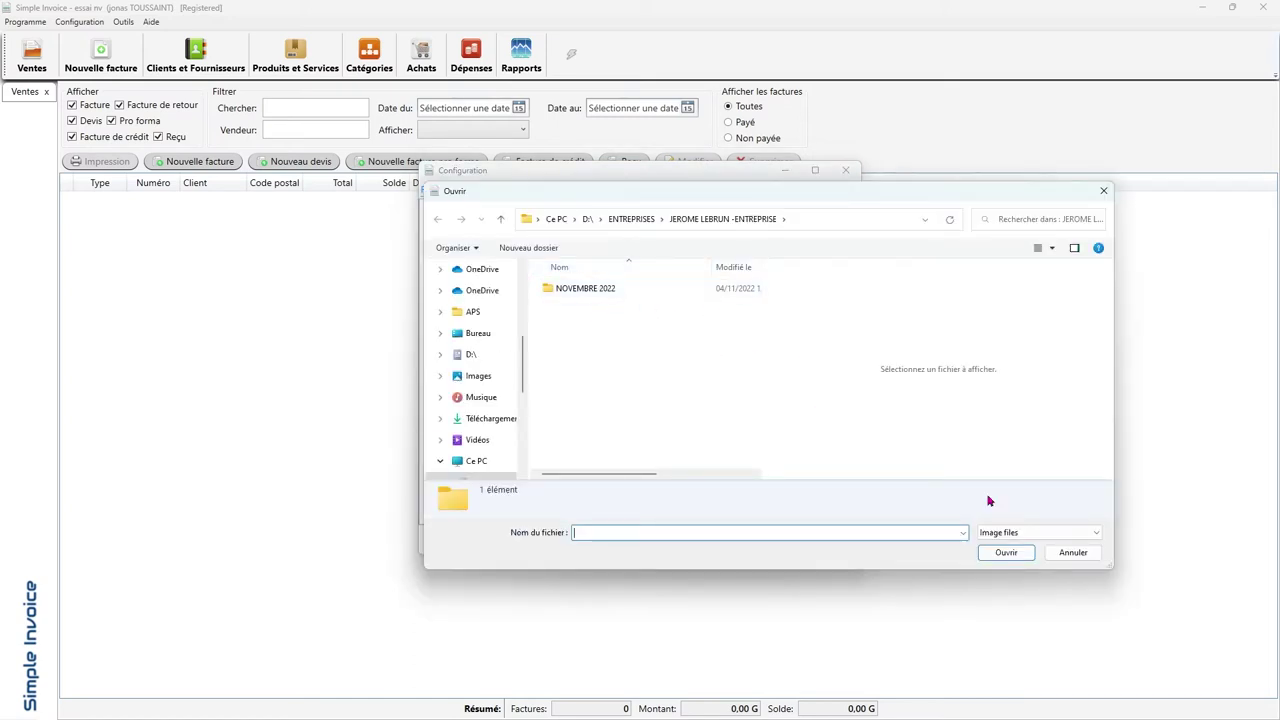
click(1070, 552)
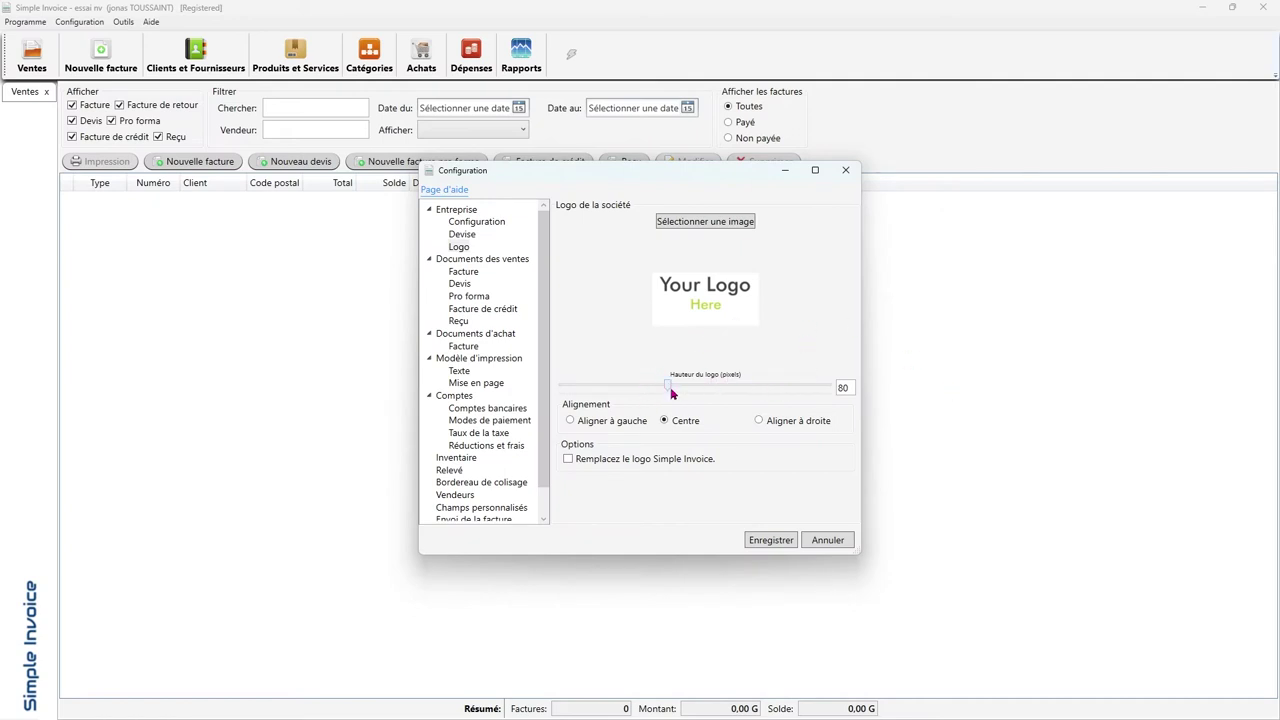
drag(670, 392, 545, 396)
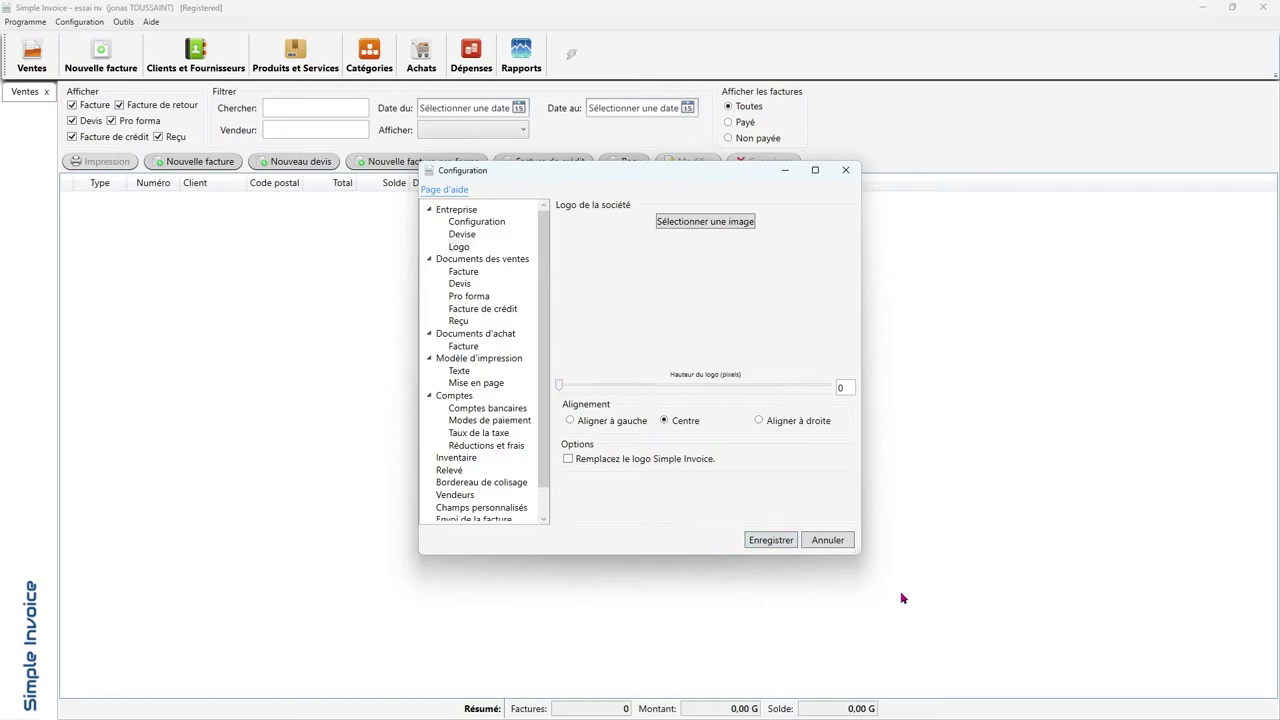
Step: Delete the header message "This is not VAT invoice." from the sales invoice messages
click(465, 274)
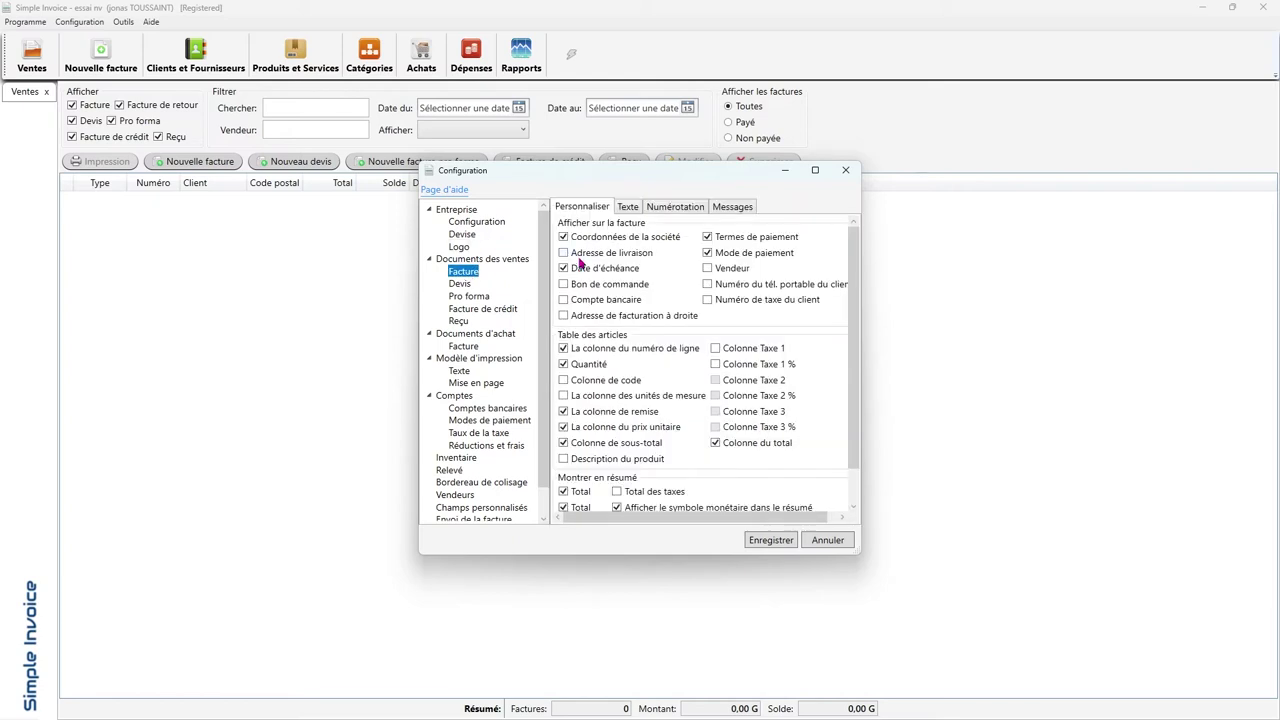
click(628, 207)
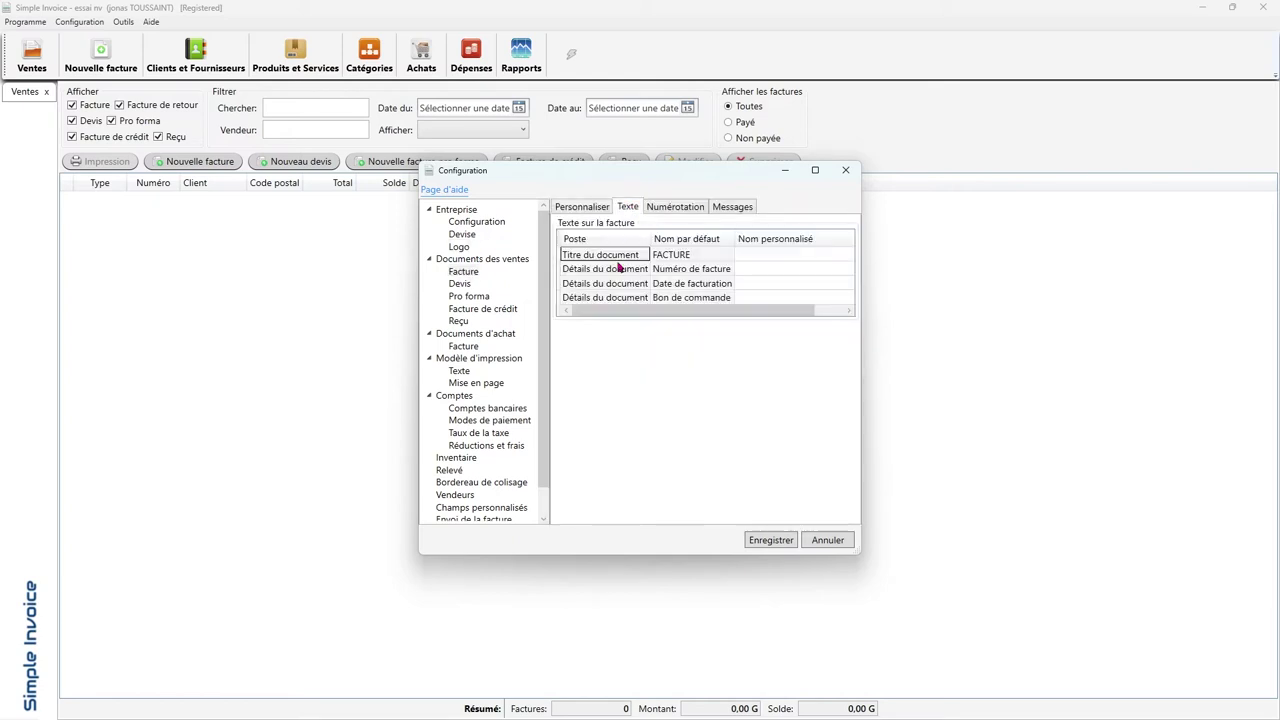
click(731, 207)
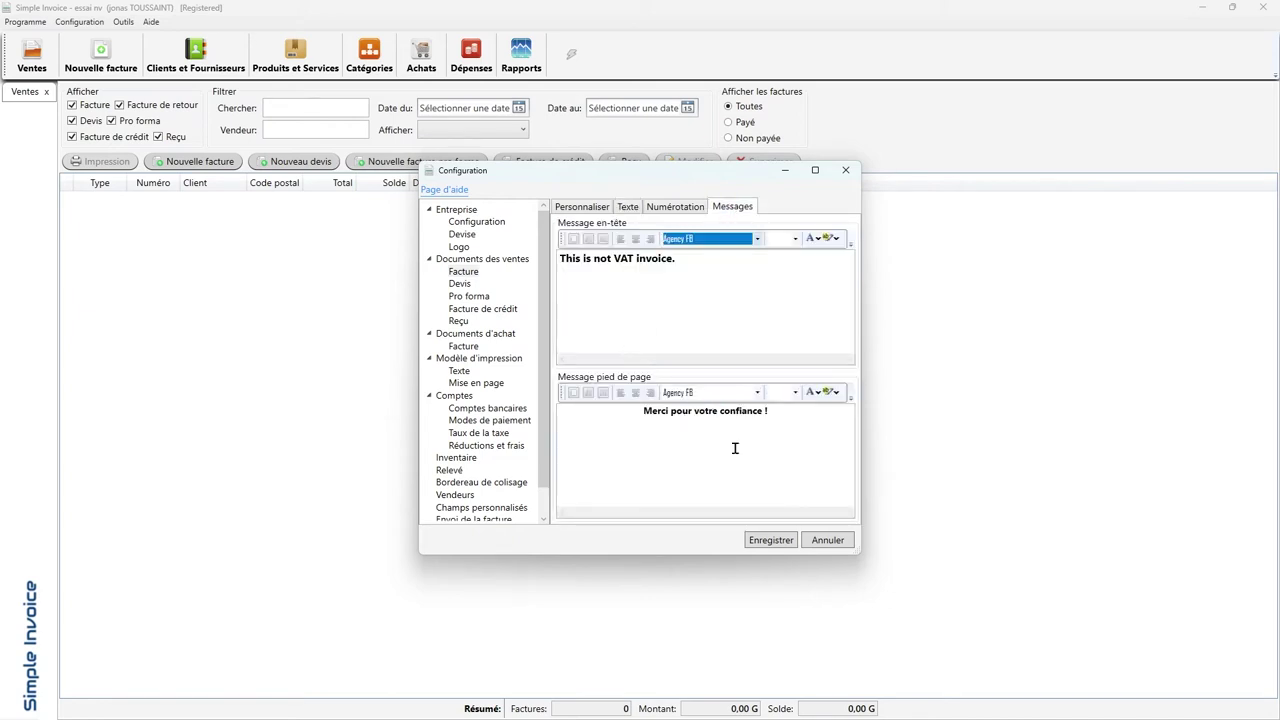
drag(680, 257, 311, 216)
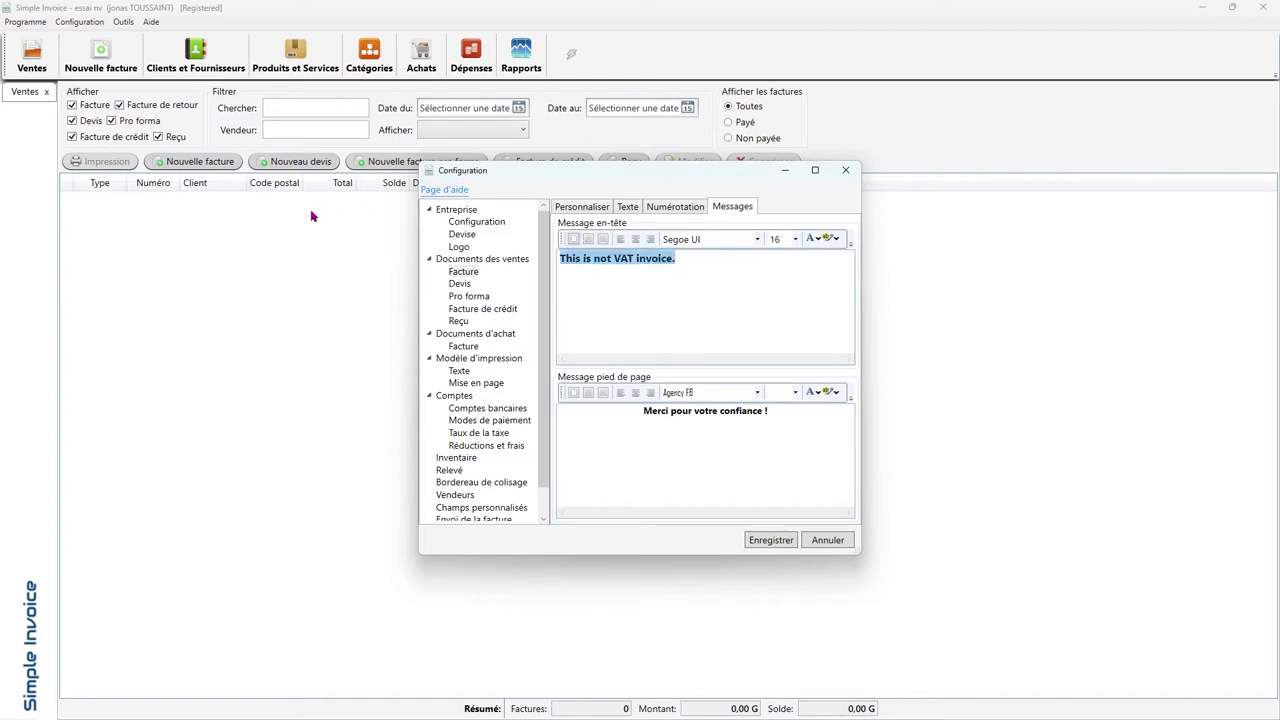
key(Delete)
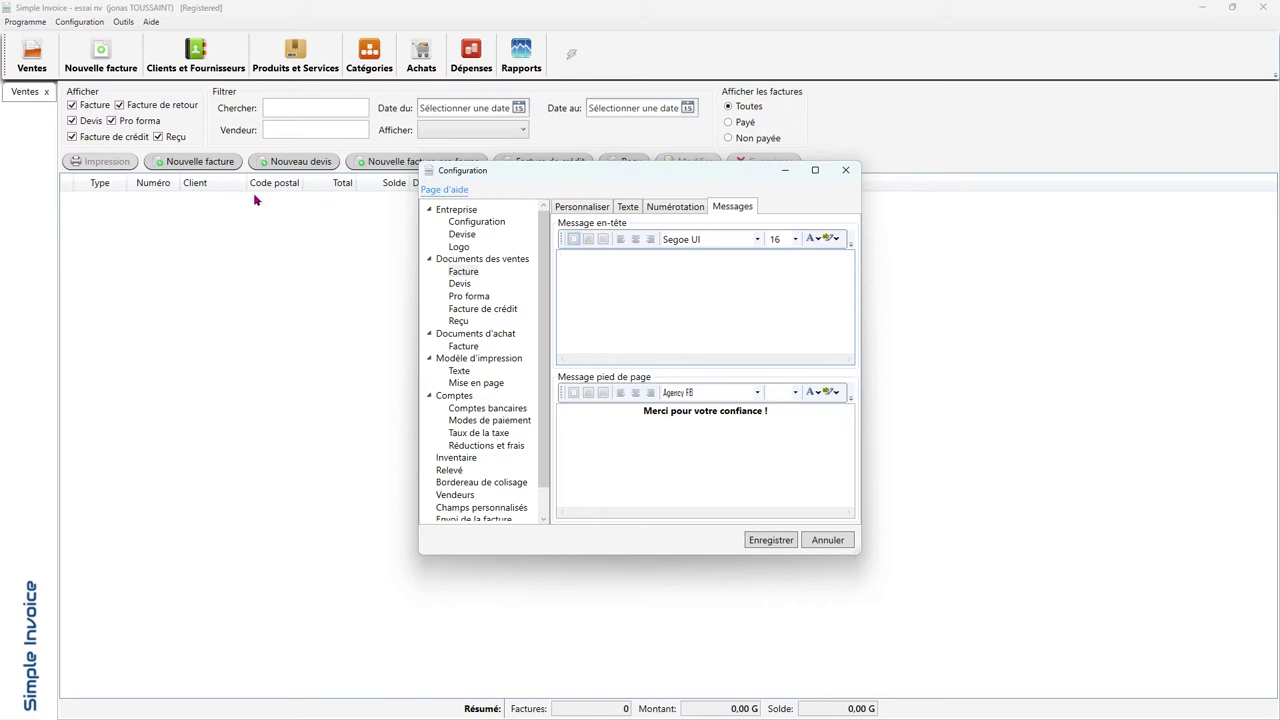
Step: Hide the line number column and show the product description in the sales invoice's item table
click(464, 272)
click(580, 206)
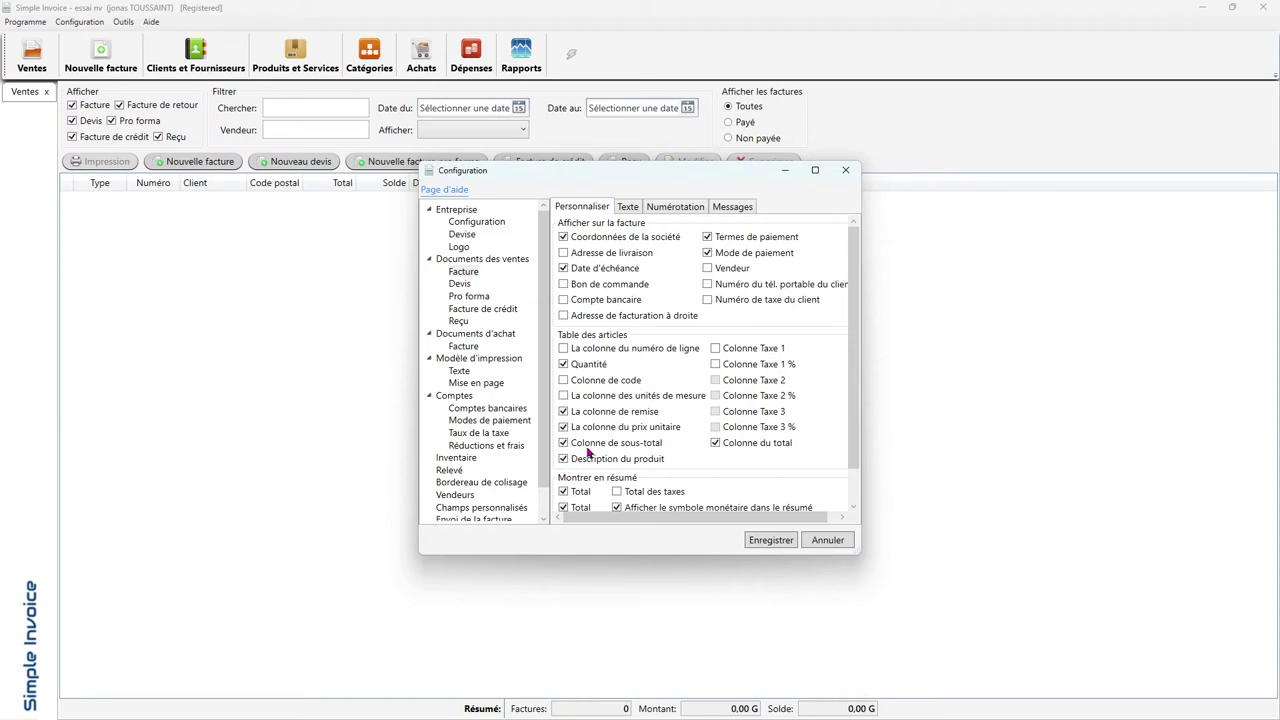
scroll(653, 430, down, 1)
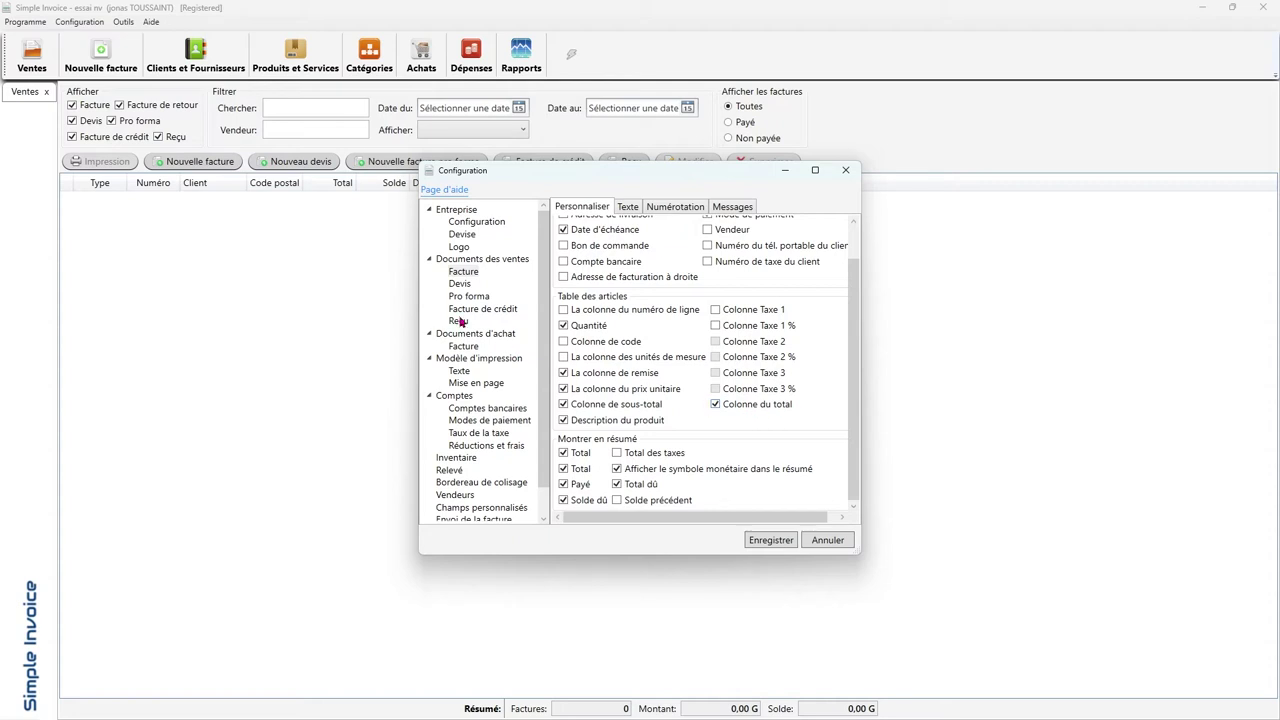
Step: Hide the line number column and show the product description on quotes, and switch the summary's tax total on and off again
click(458, 285)
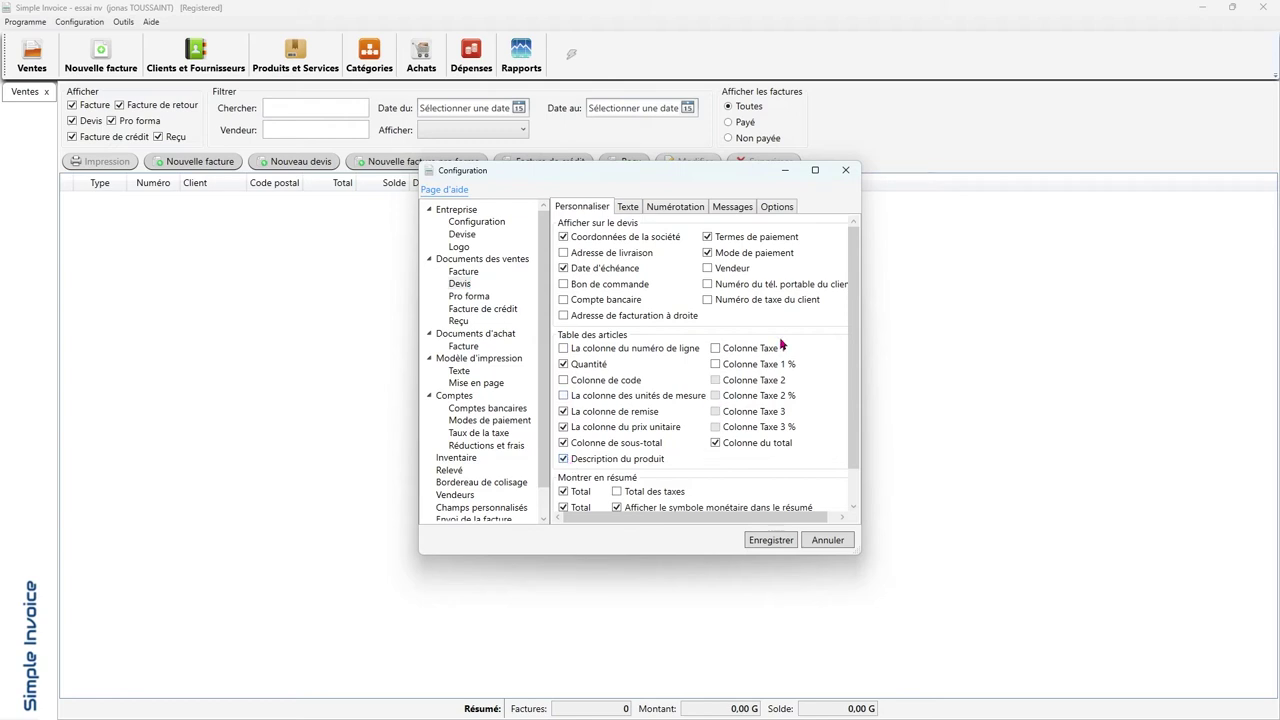
scroll(690, 449, down, 1)
click(616, 452)
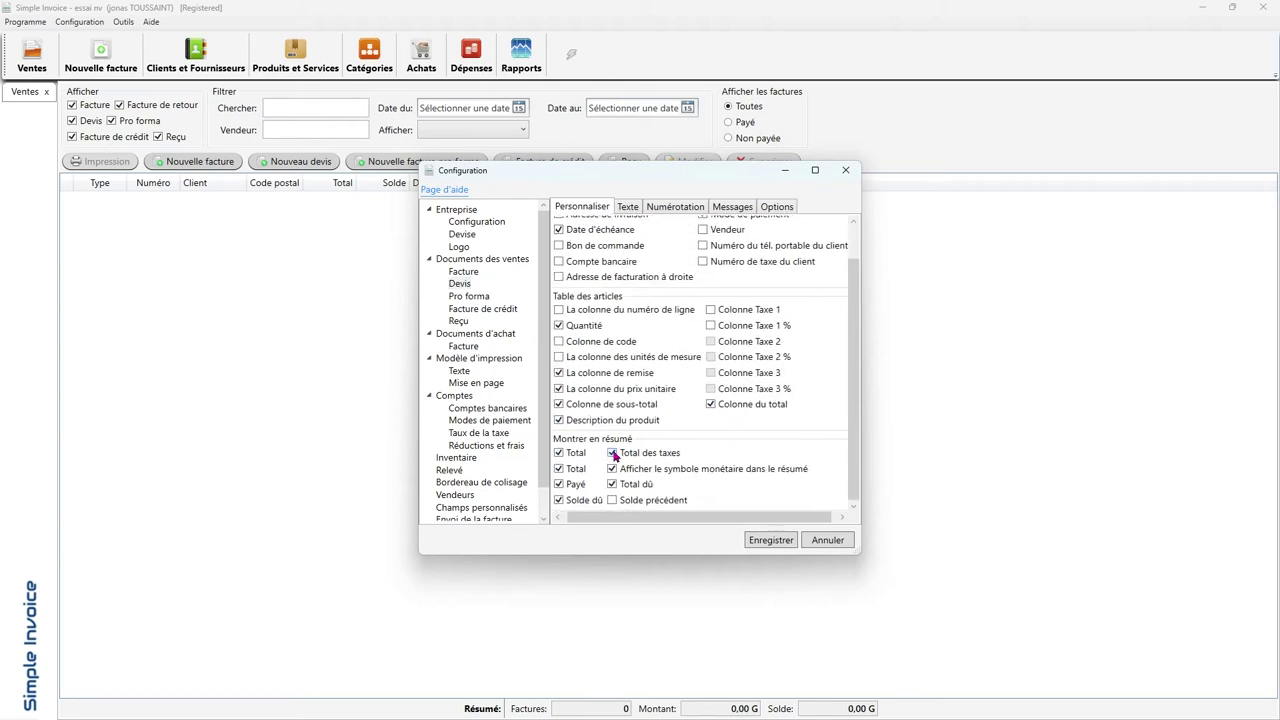
click(616, 453)
Step: Enter "Montant" as the custom name for "Le montant en toutes lettres" in the print template texts
click(461, 372)
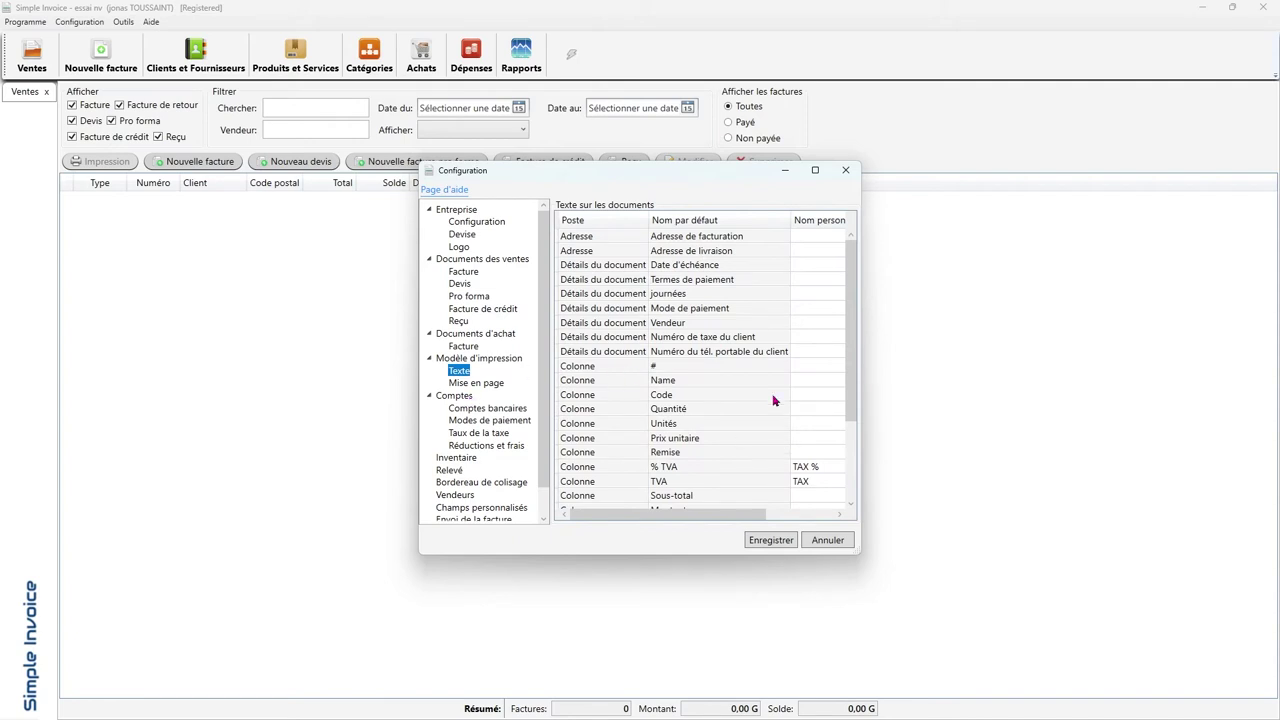
scroll(716, 363, down, 3)
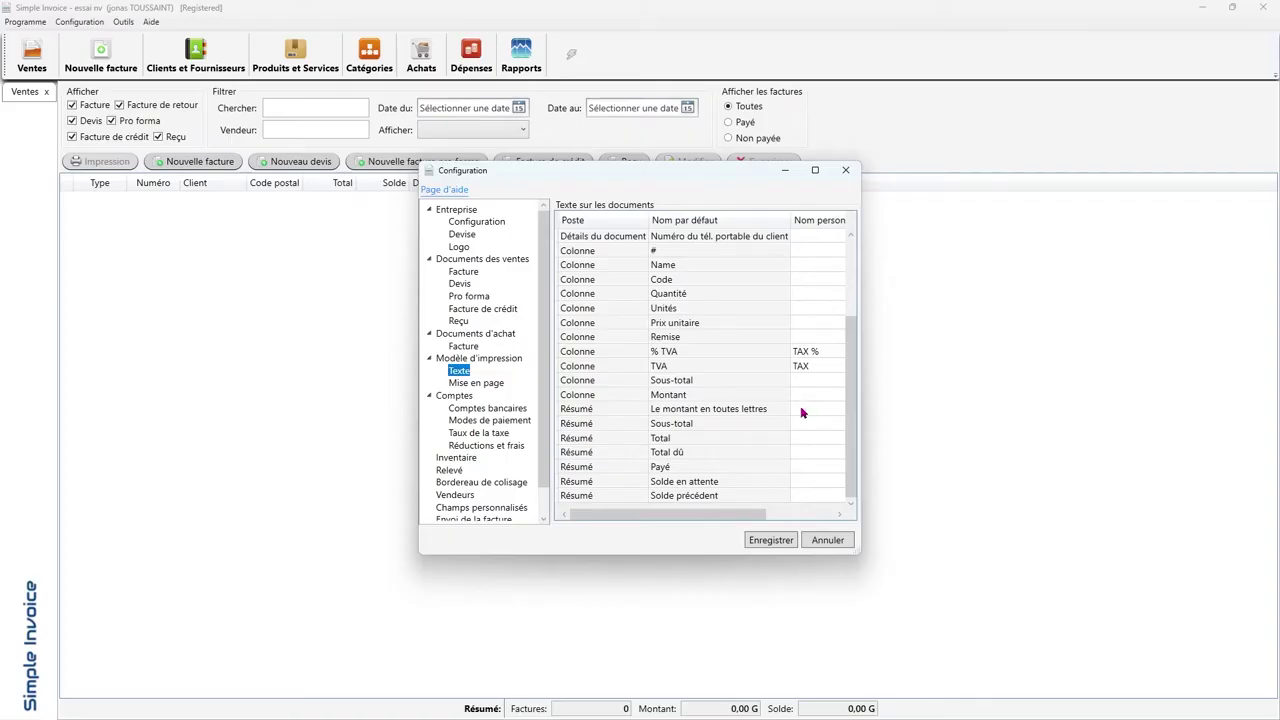
click(797, 415)
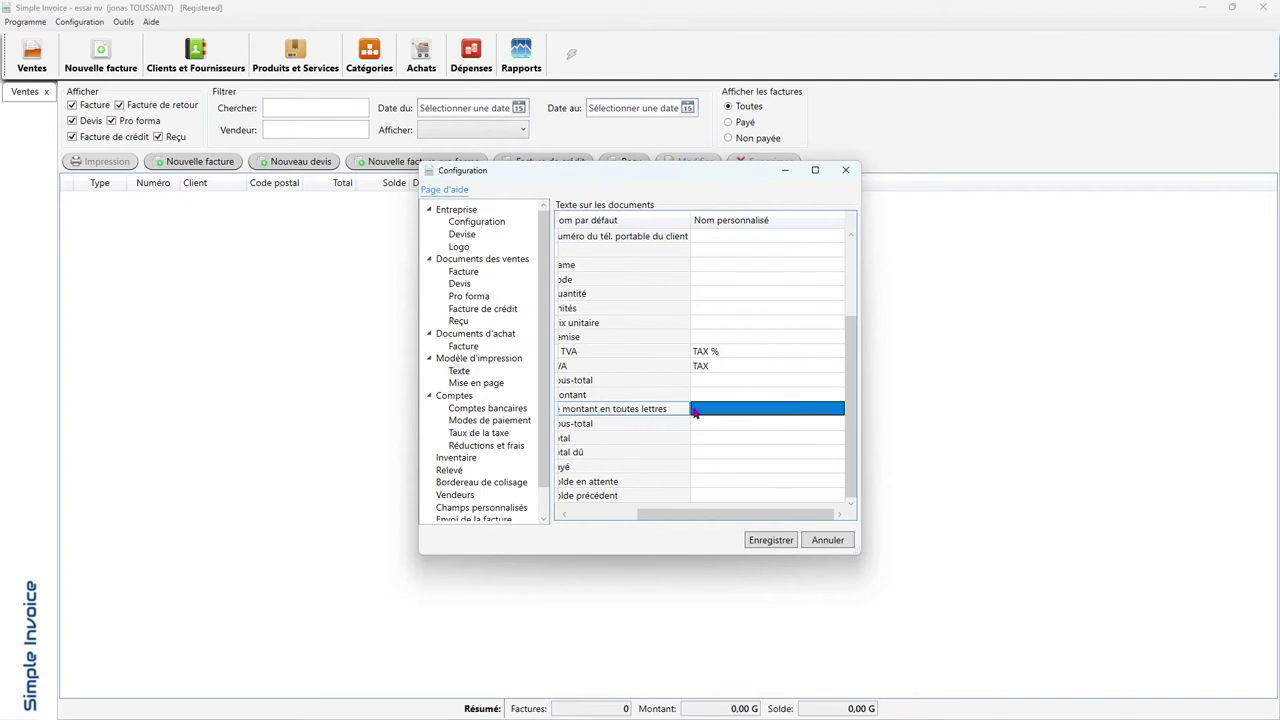
text(Montant)
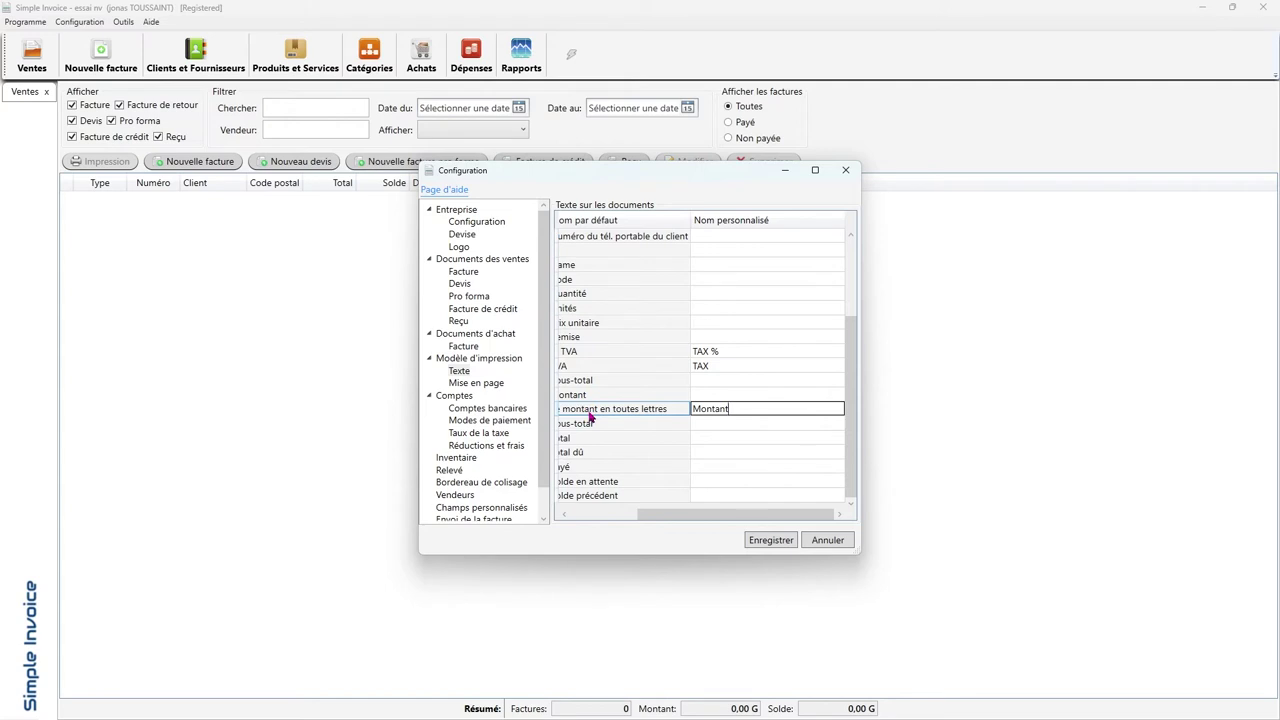
Step: Check the purchase invoice, page layout and bank account settings, and make Bank transfer the default payment method
click(463, 346)
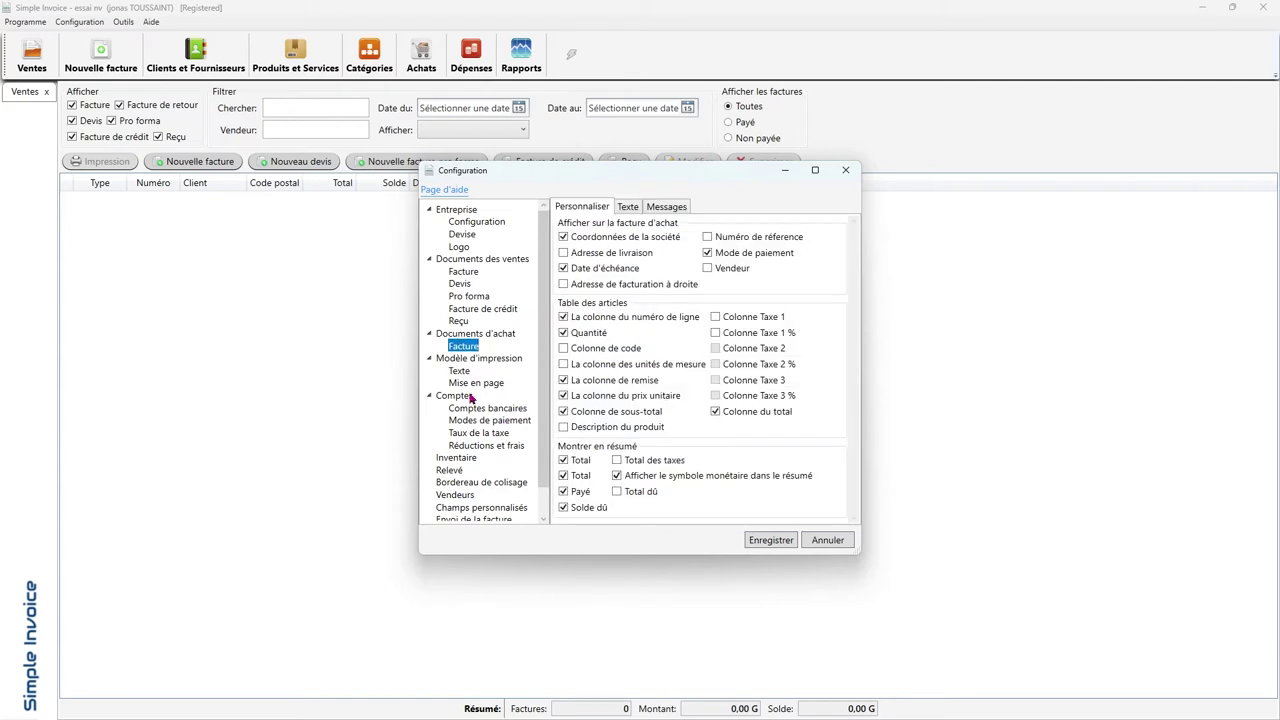
click(476, 385)
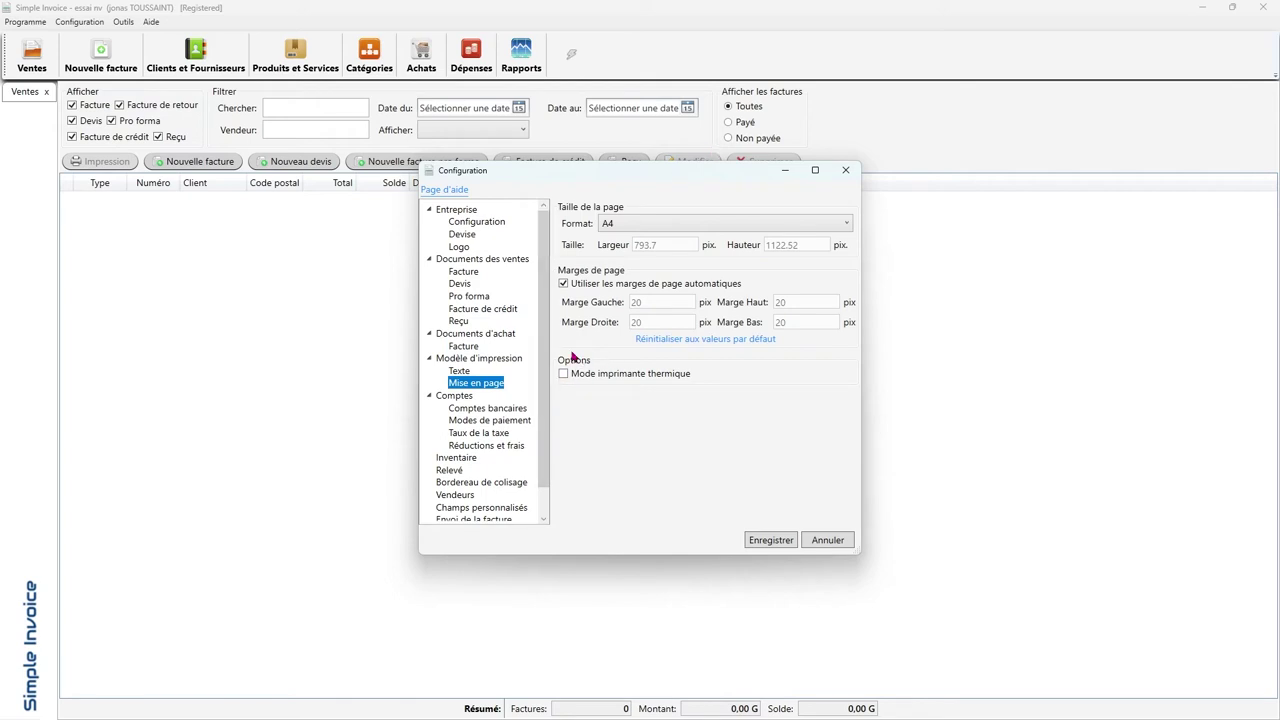
click(467, 410)
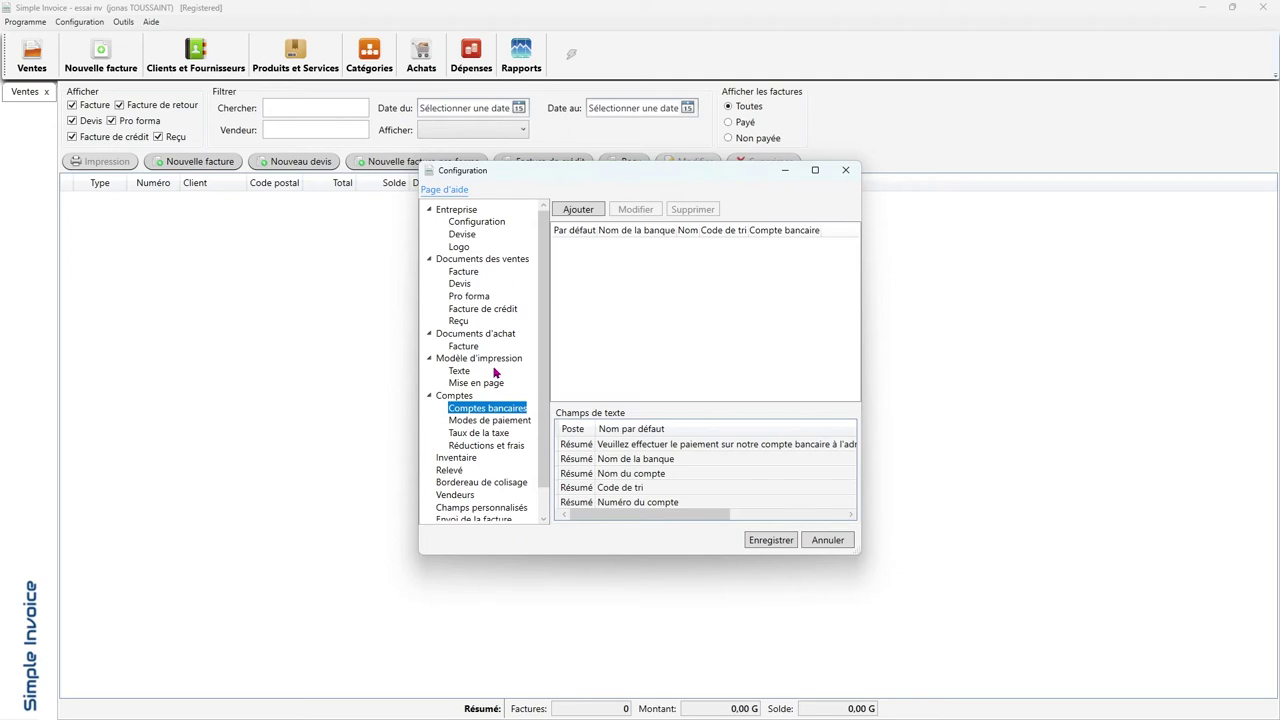
click(510, 421)
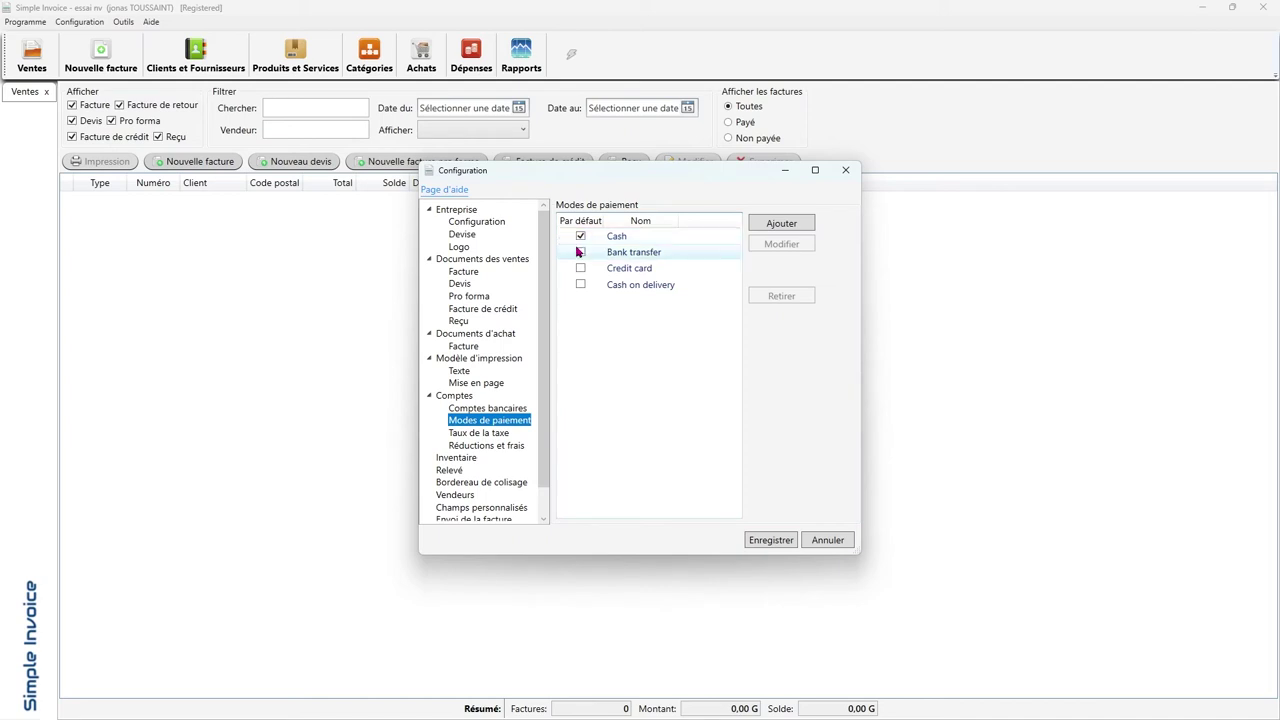
click(581, 252)
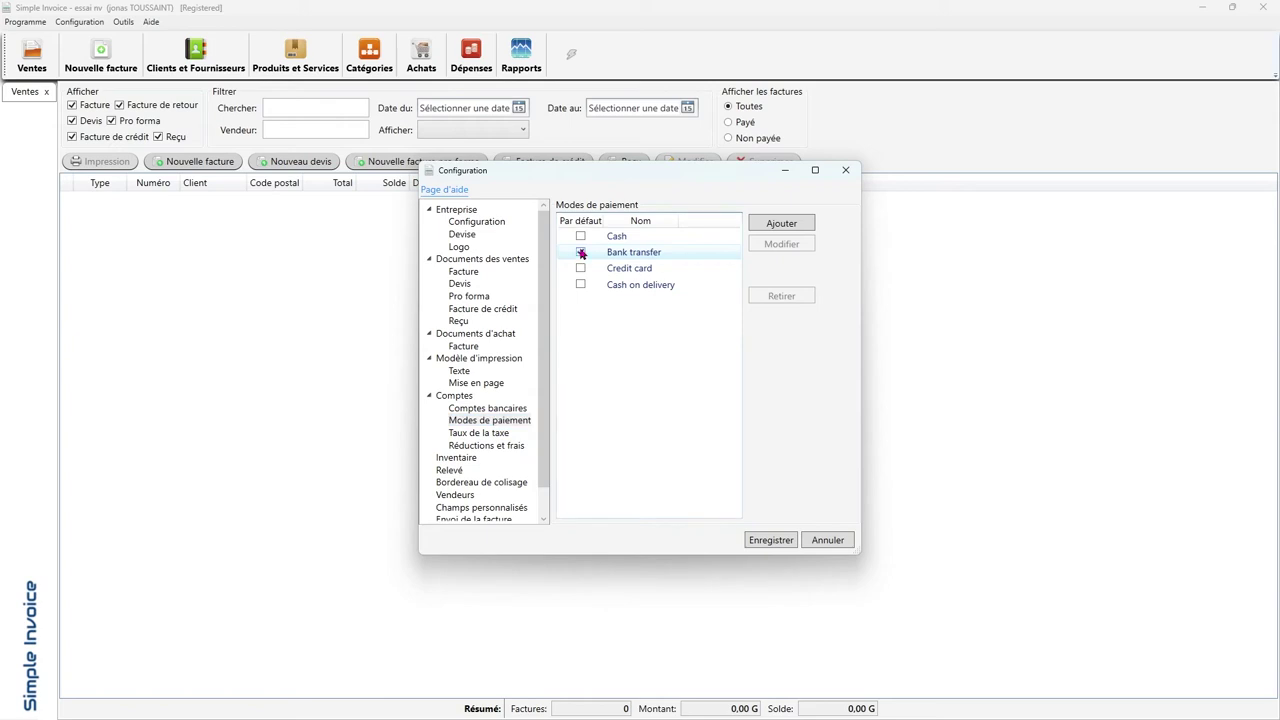
Step: Turn on tax-inclusive pricing for items in the tax rate settings and choose N/A 0% as the default tax rate
click(490, 433)
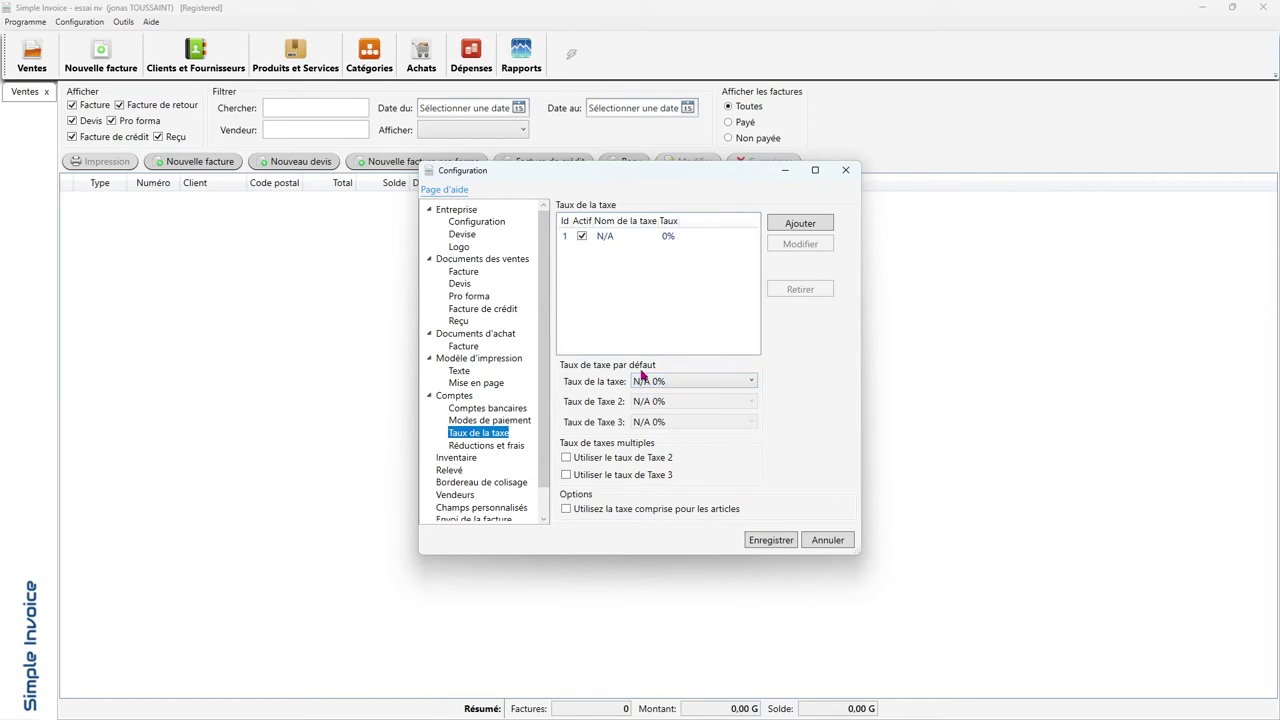
click(604, 248)
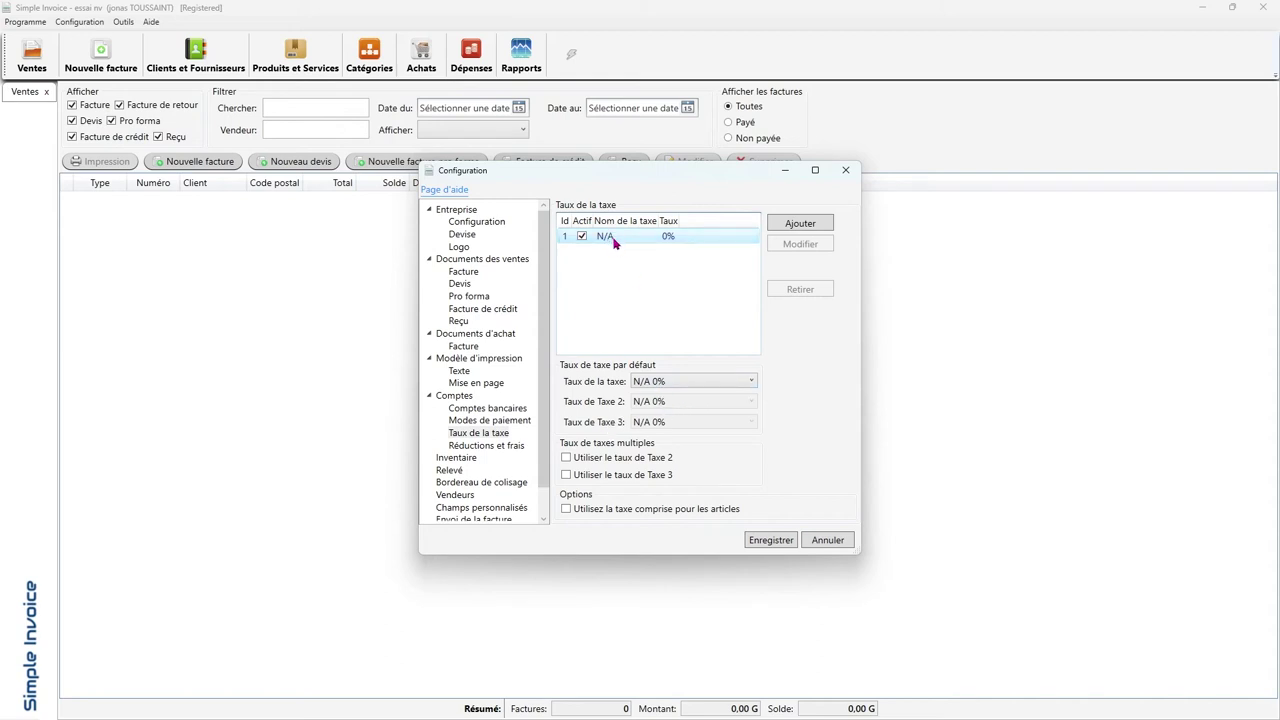
click(486, 434)
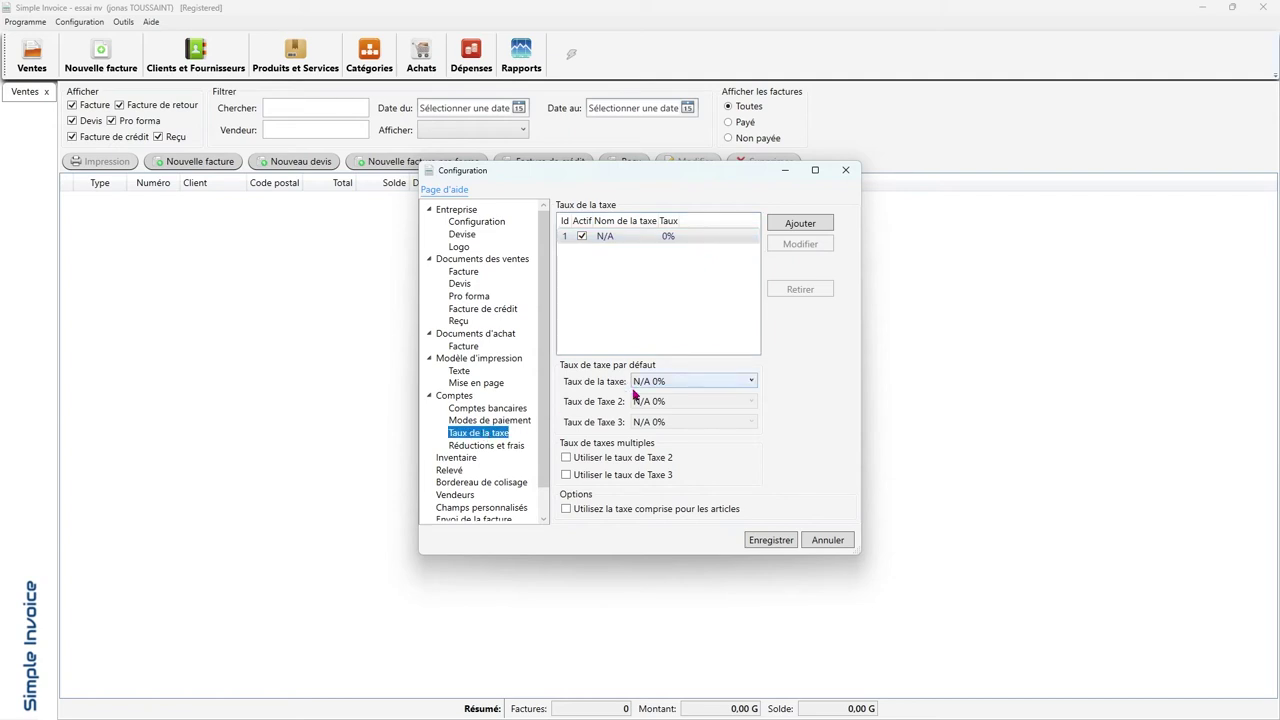
click(566, 509)
click(660, 383)
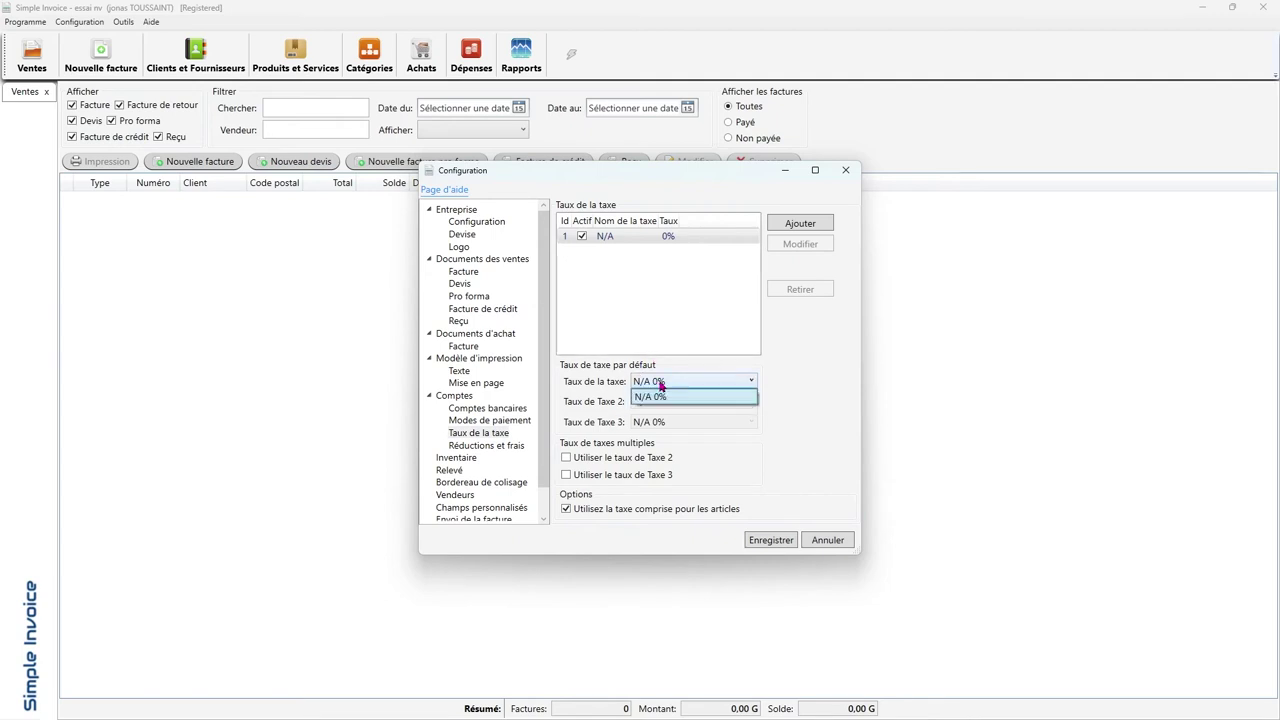
click(648, 399)
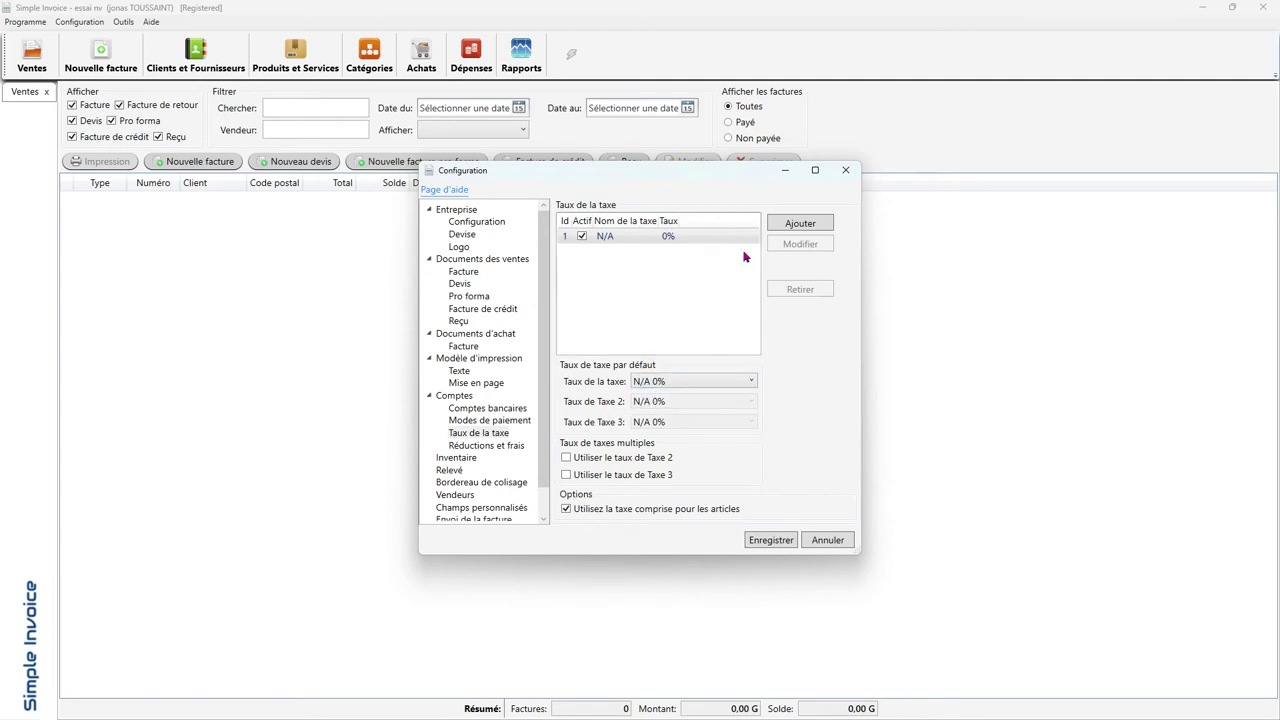
Step: Add a tax rate named "tva" with a percentage of 10 and select it in the tax rate list
click(801, 222)
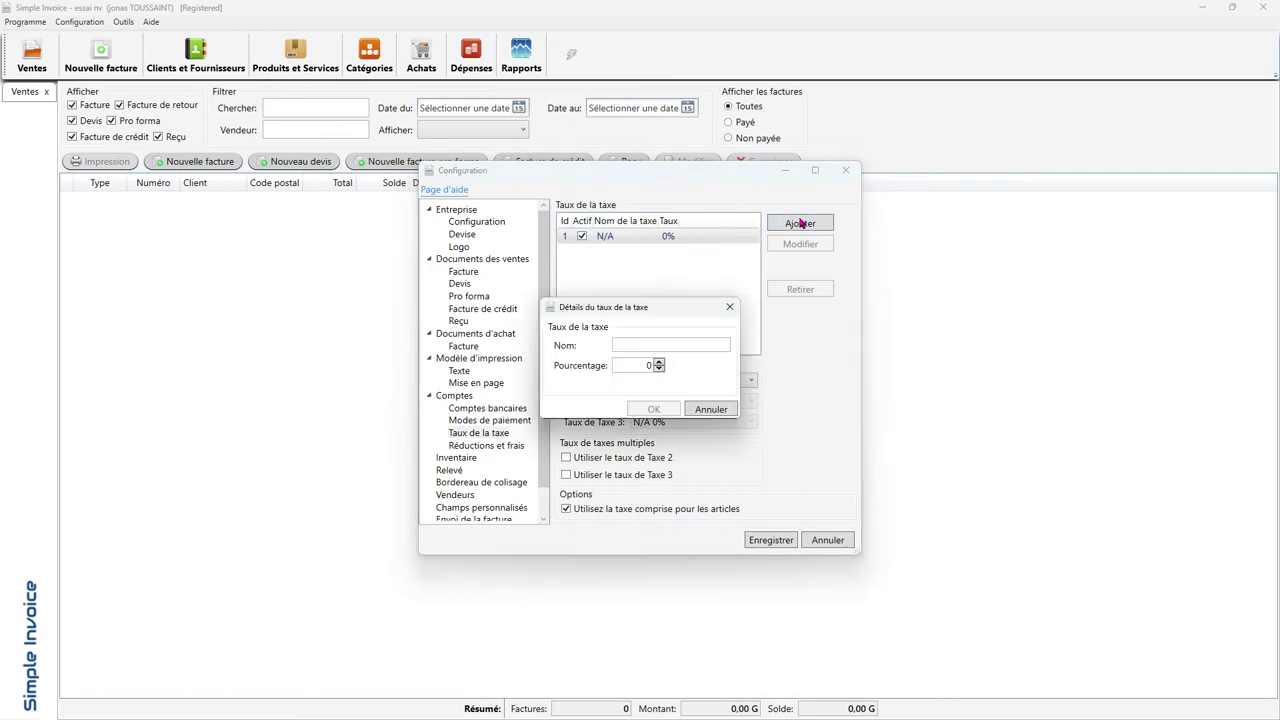
click(625, 345)
text(tva)
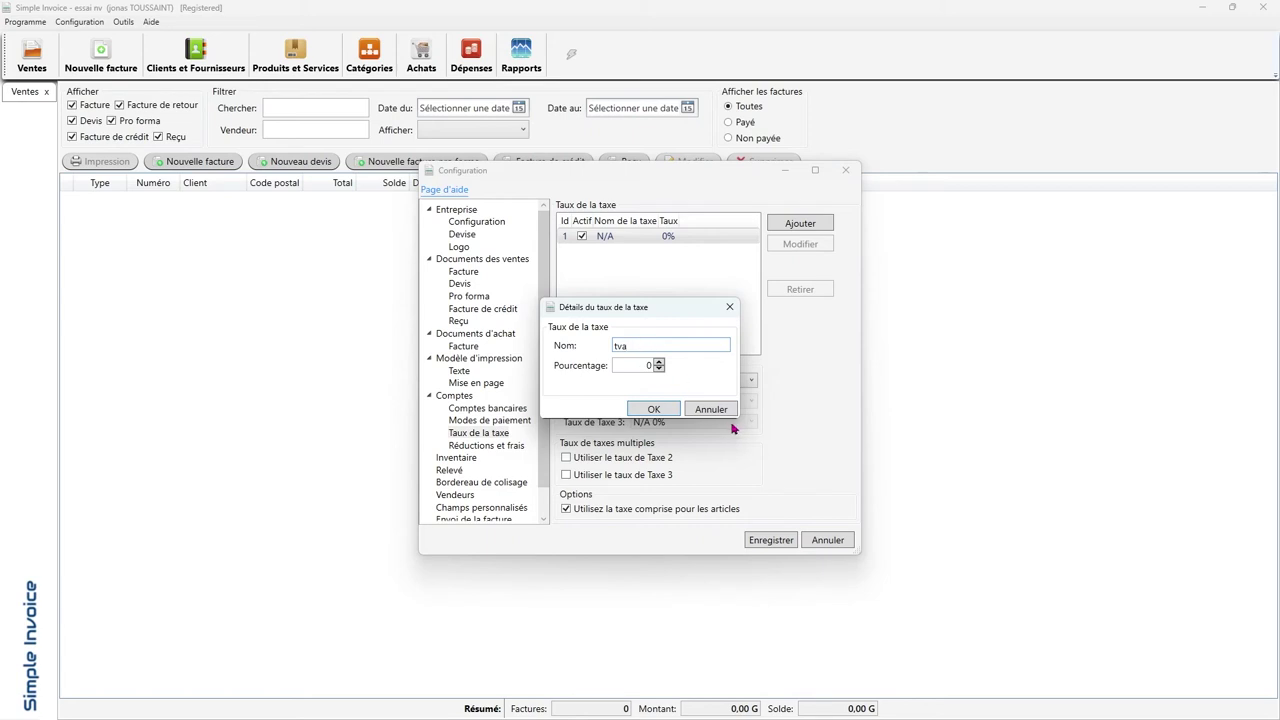
click(648, 365)
text(10)
click(648, 410)
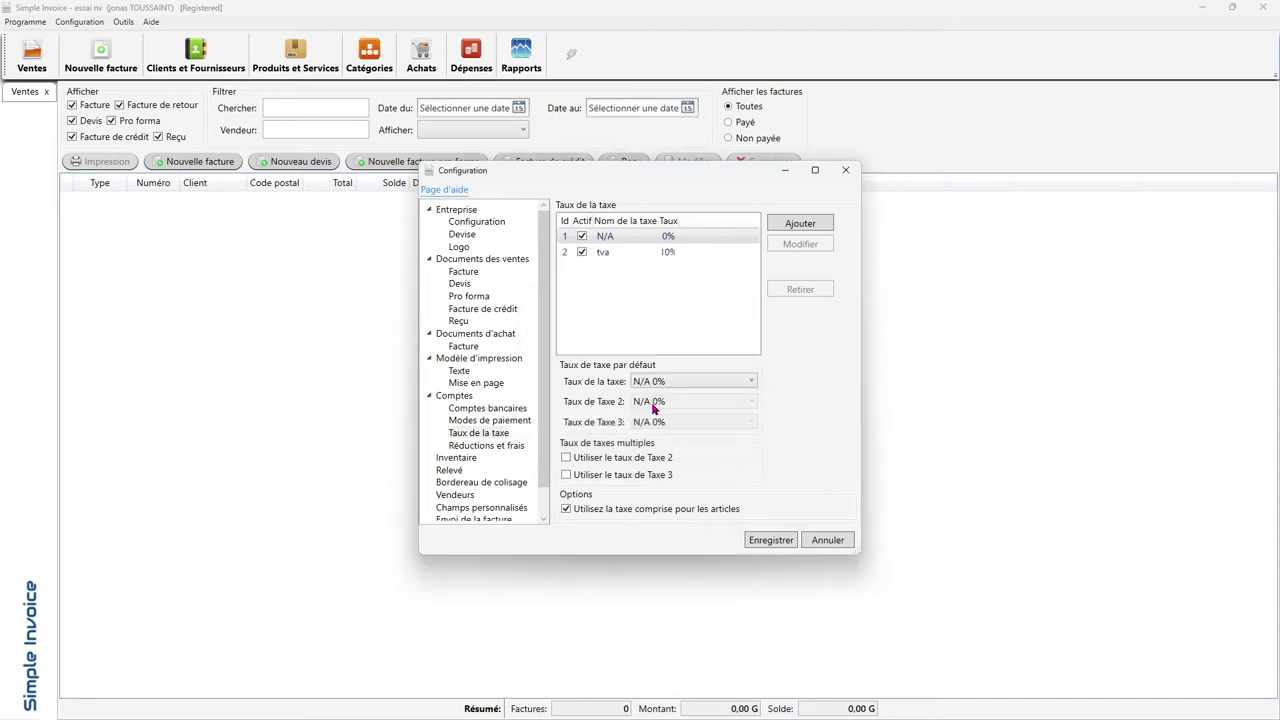
click(605, 255)
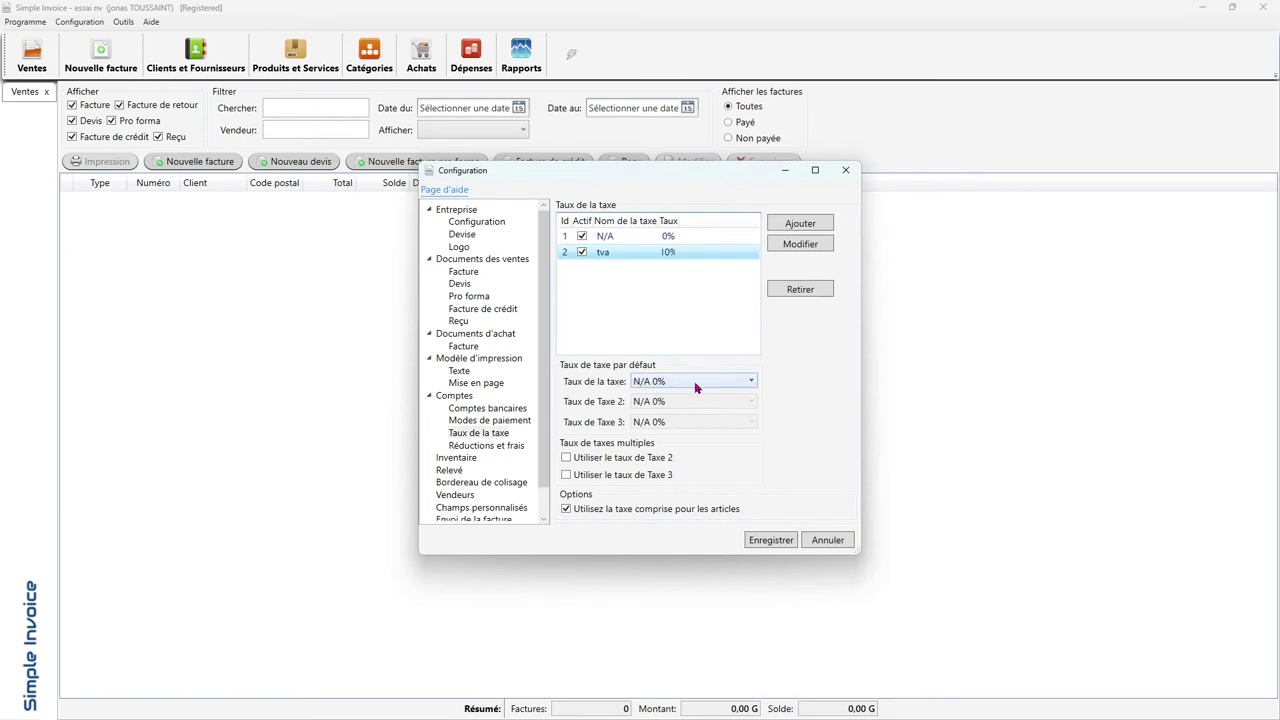
Step: Set the default tax rate to tva 10% and save the company configuration
click(696, 384)
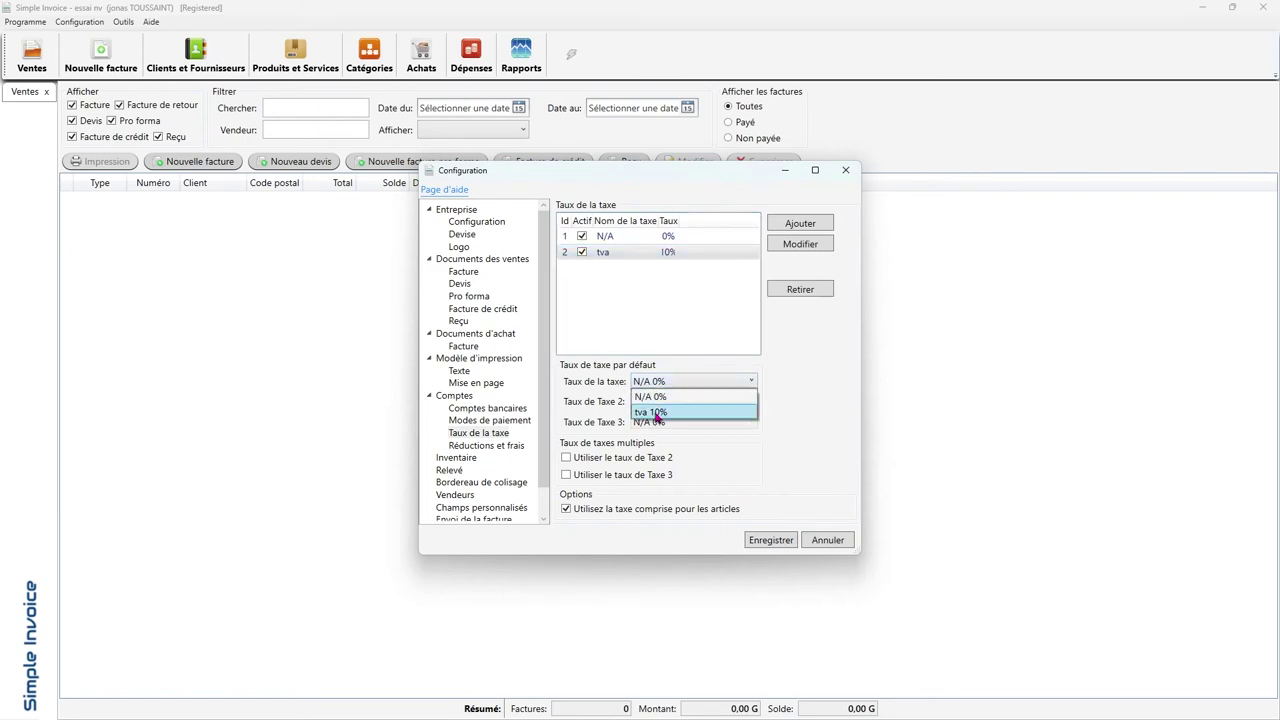
click(657, 413)
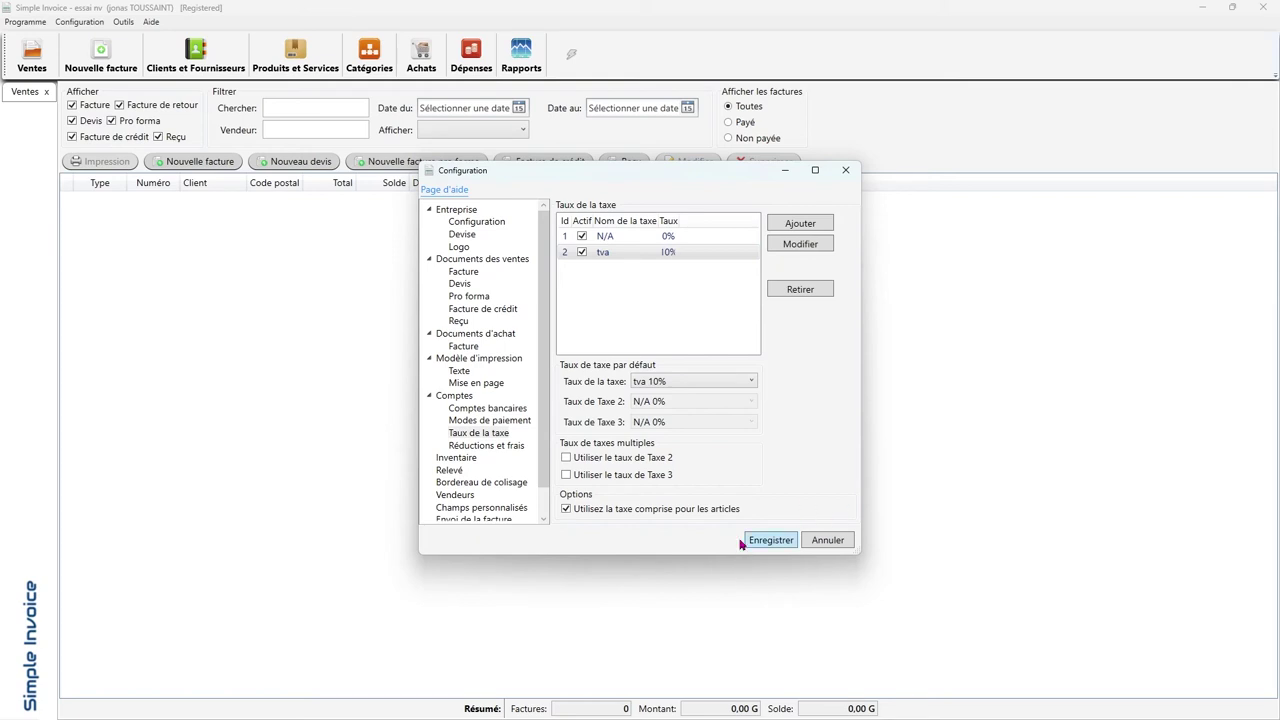
click(770, 541)
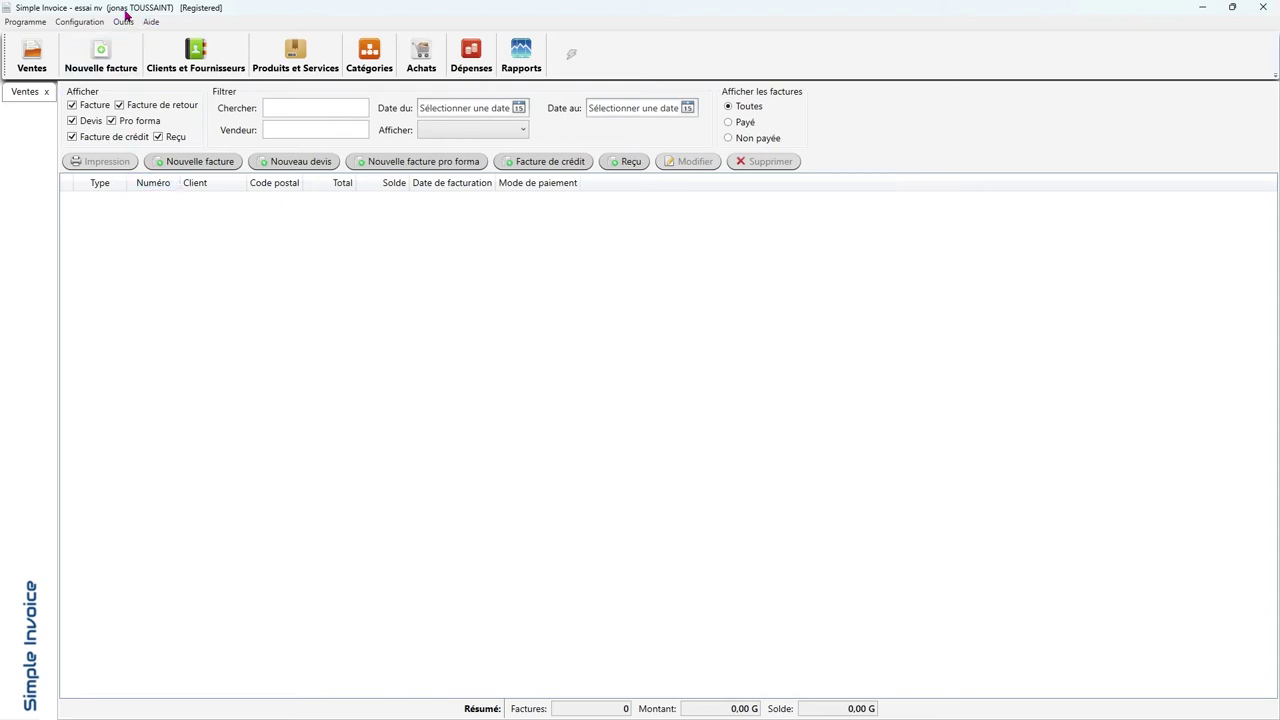
Step: Review the keyboard shortcut settings and the invoice e-mail settings in the company configuration
click(79, 21)
click(92, 38)
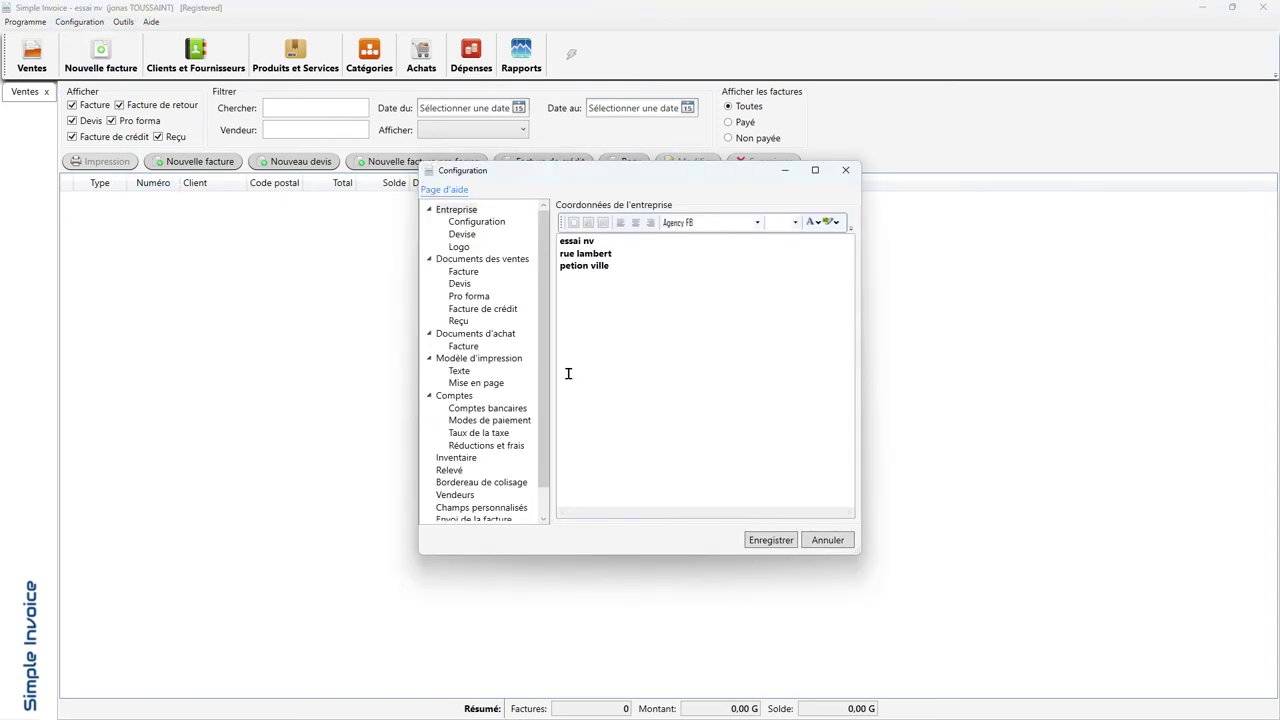
scroll(480, 462, down, 1)
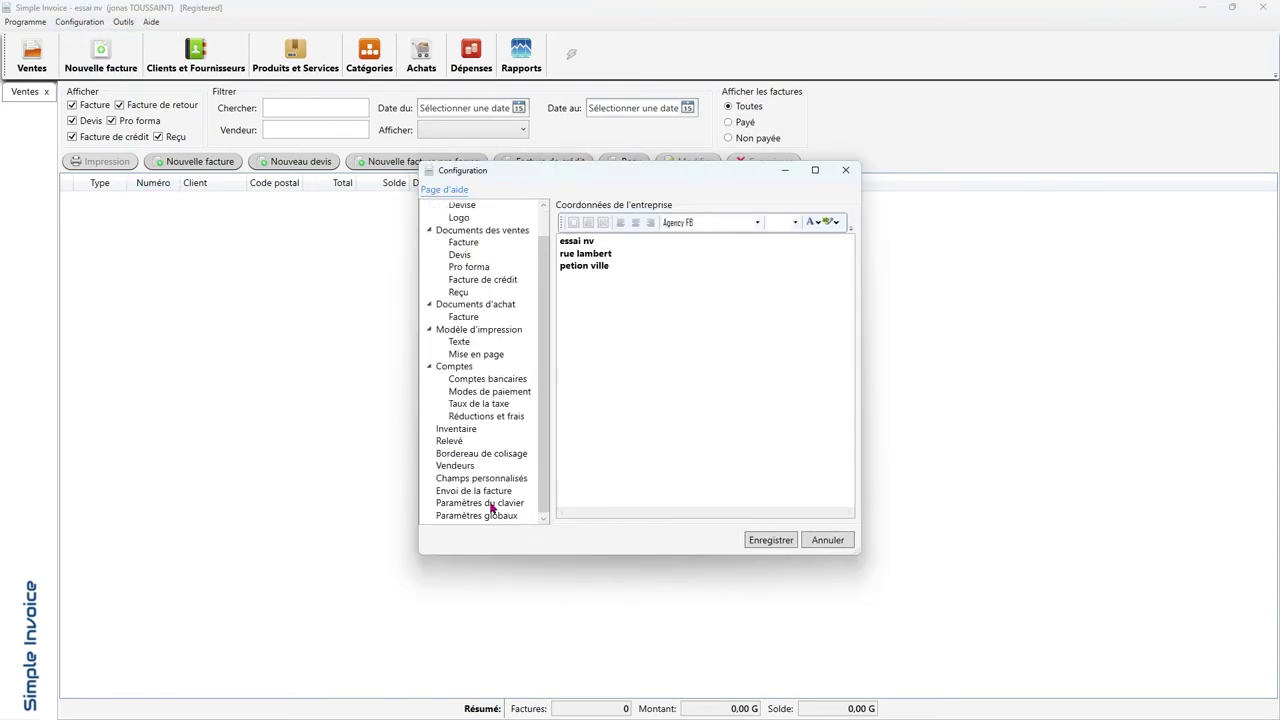
click(491, 507)
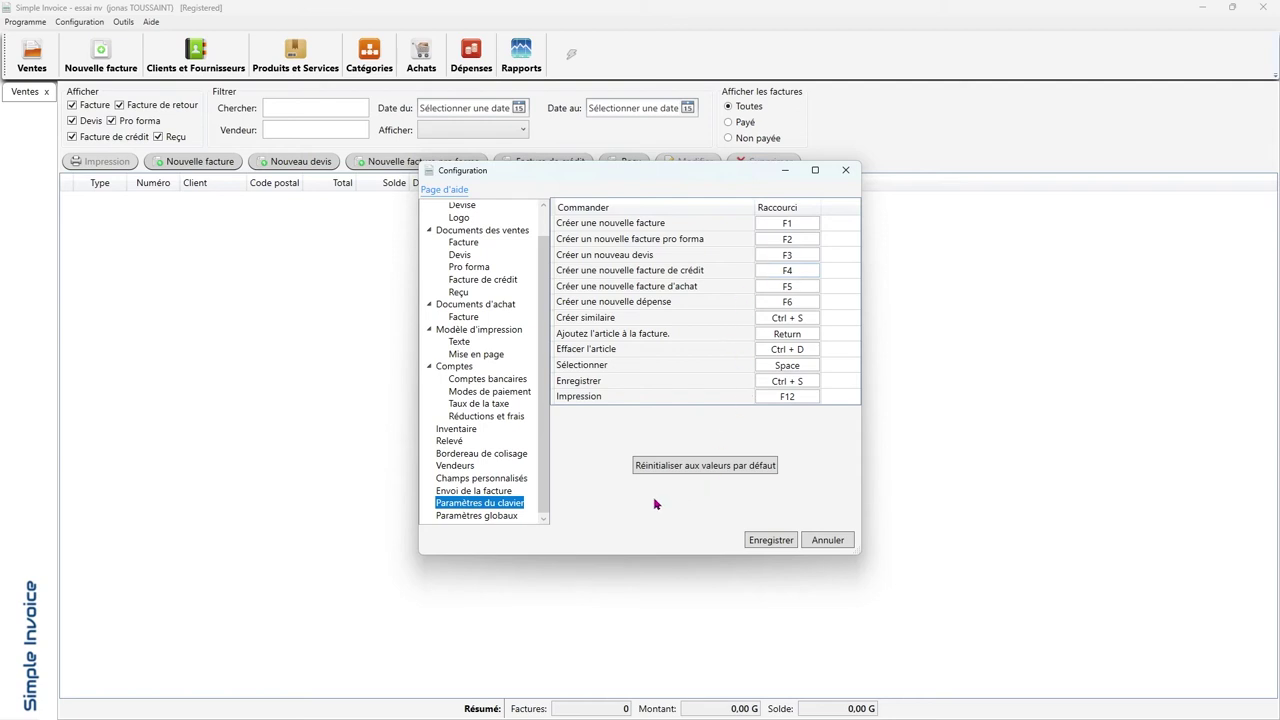
click(484, 491)
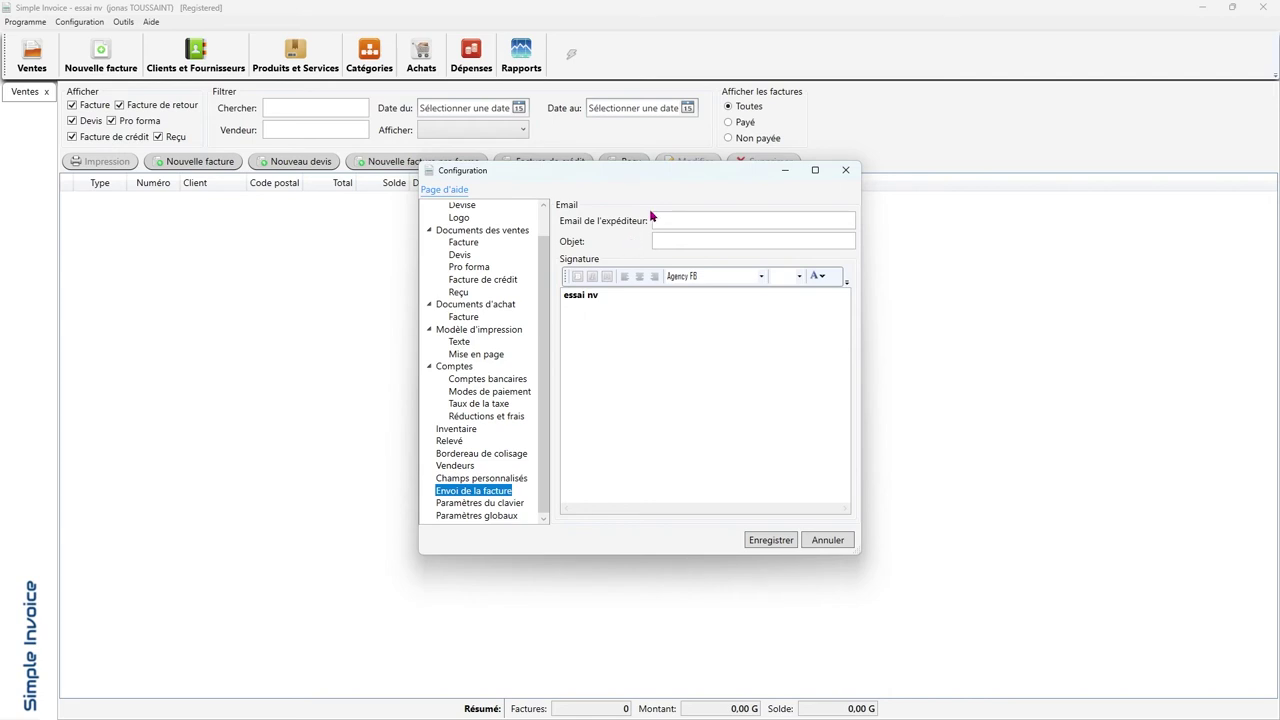
Step: Start a new invoice and create a client record from it with the client's name and address
click(100, 55)
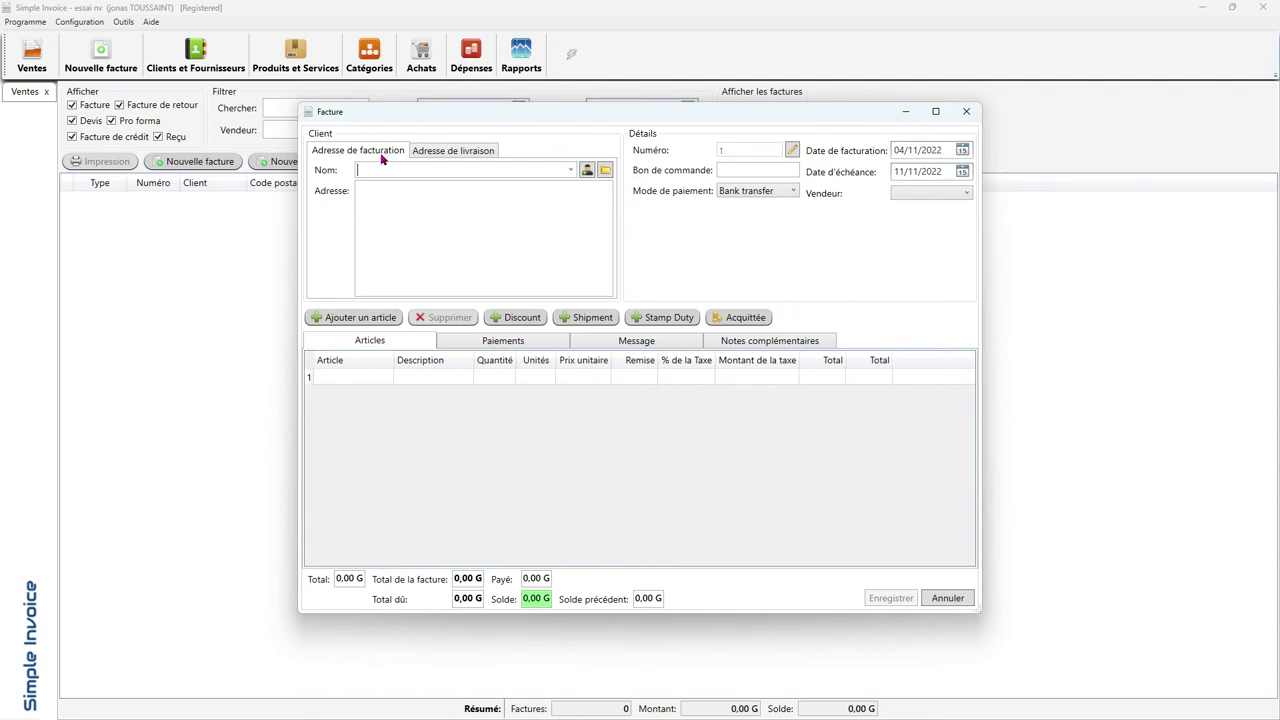
text(alfred)
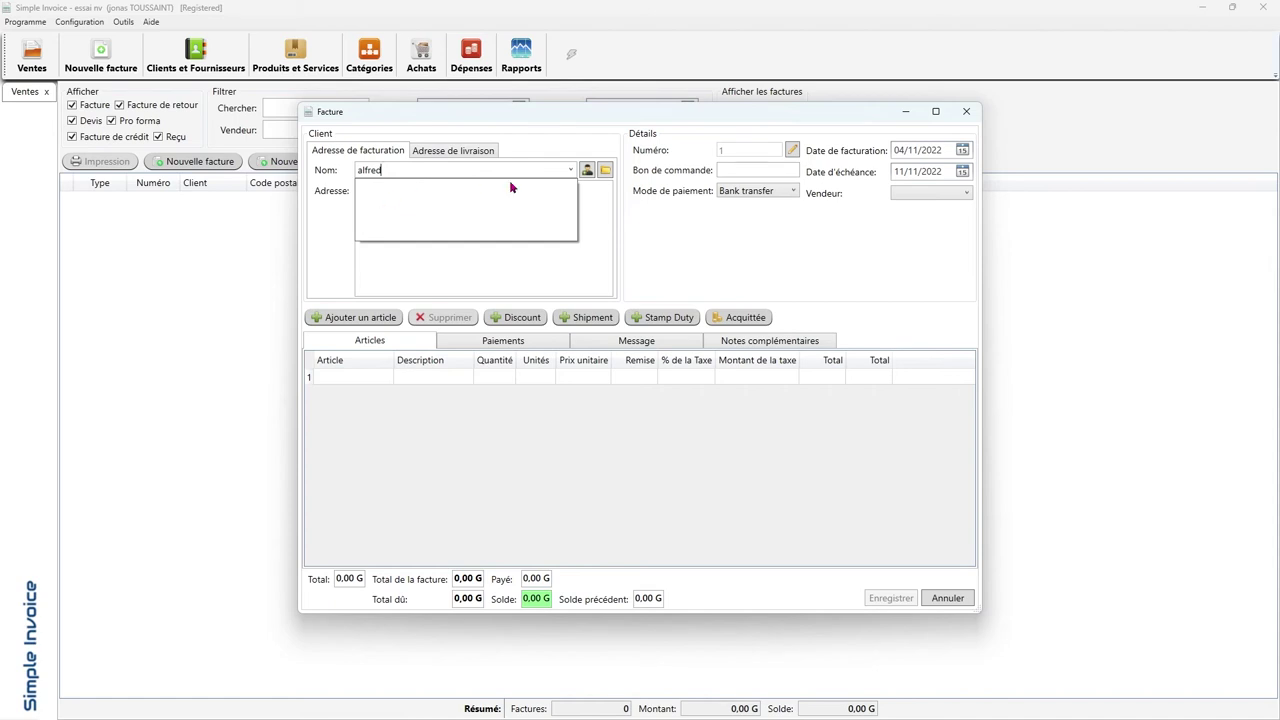
click(587, 171)
click(587, 171)
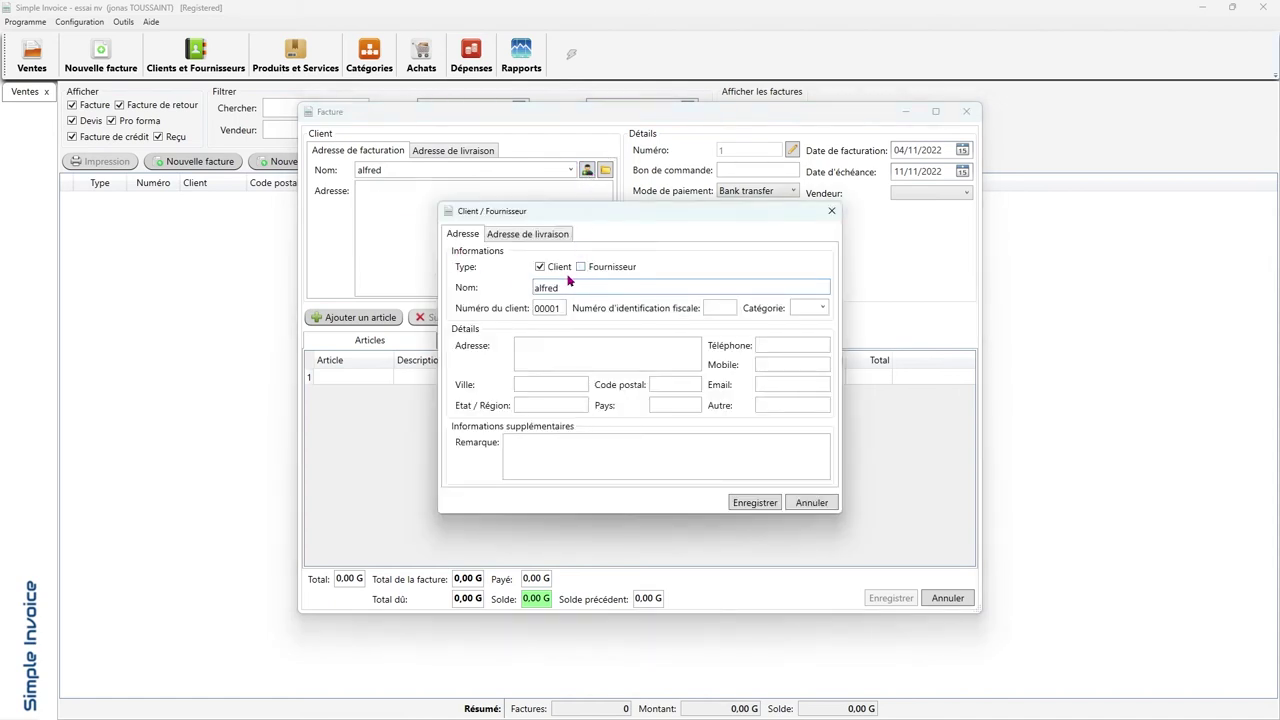
click(547, 350)
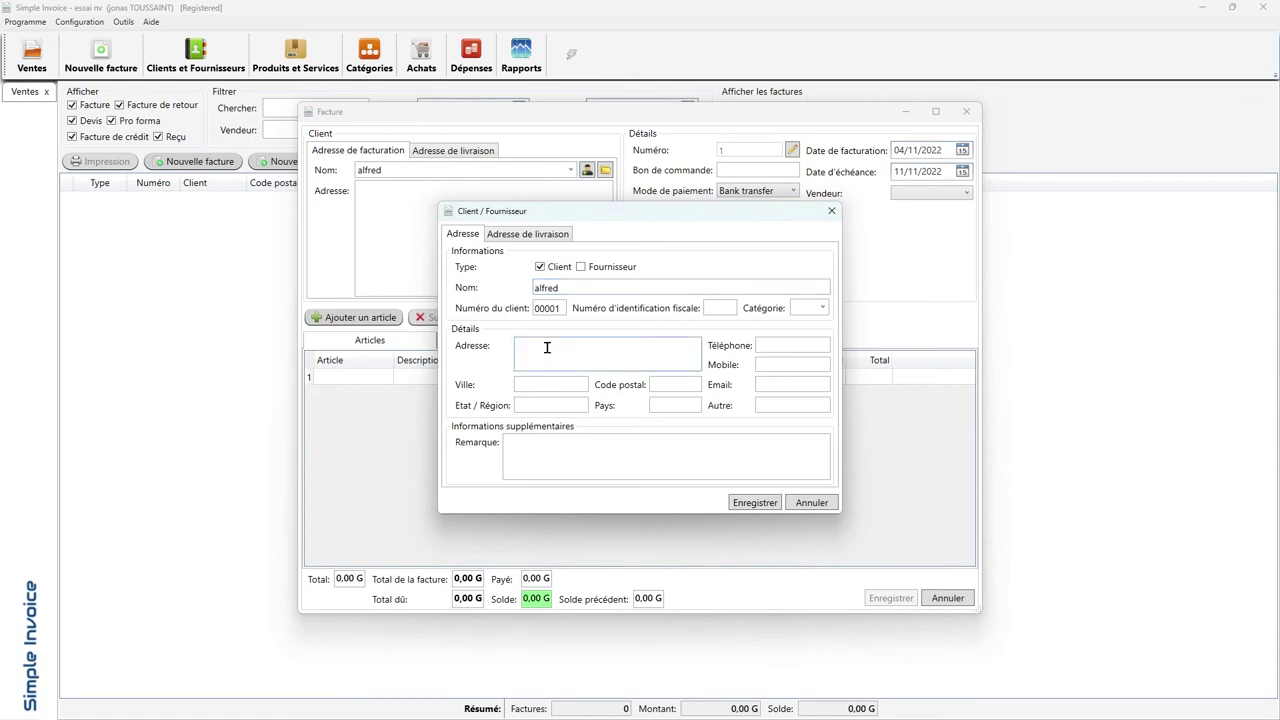
text(hhhh)
Step: Enter the client's delivery name and delivery address, and save the client record
click(530, 238)
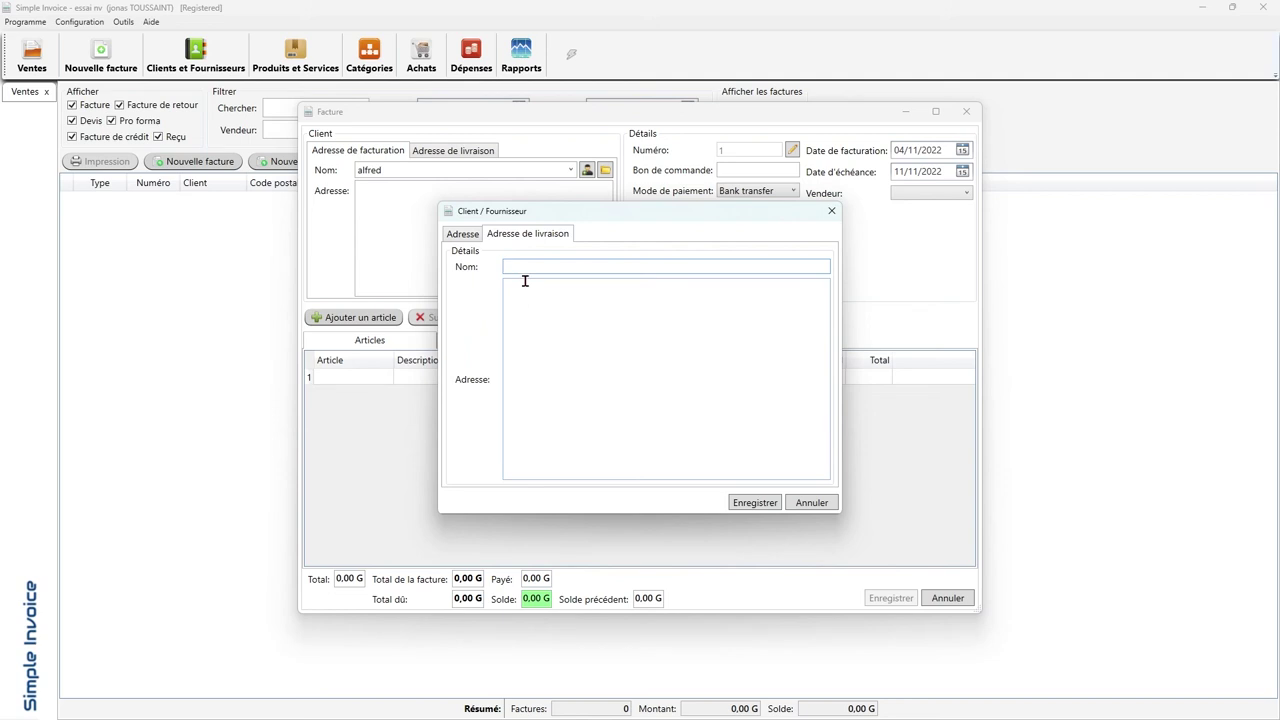
click(522, 270)
text(hhh)
click(540, 377)
text(rffrff)
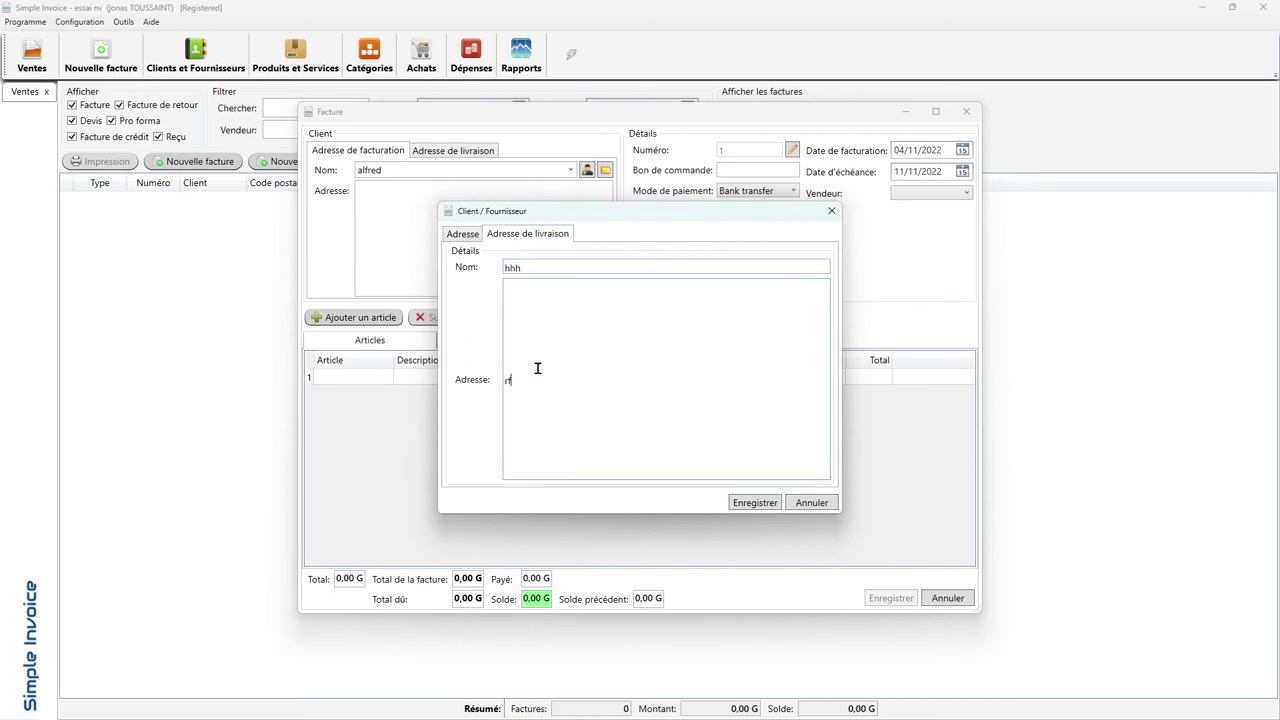
click(766, 502)
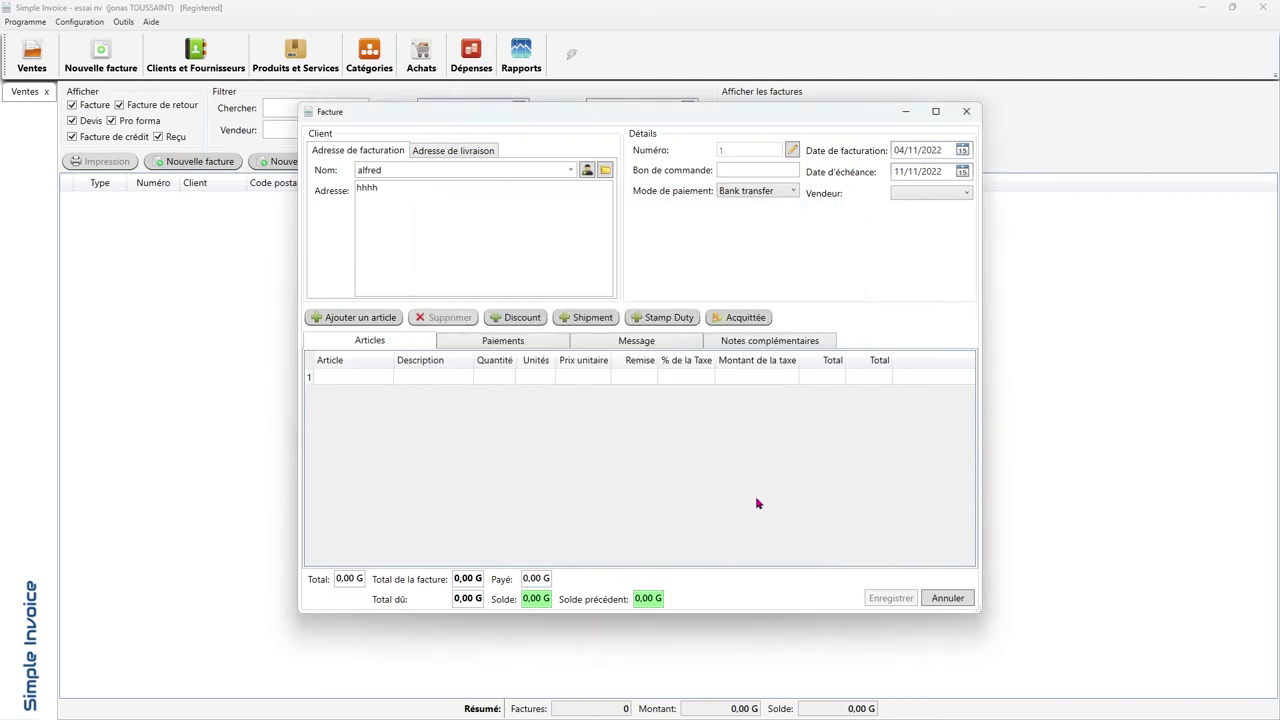
Step: Start the first article line of the invoice and open the product list for adding an article
click(341, 379)
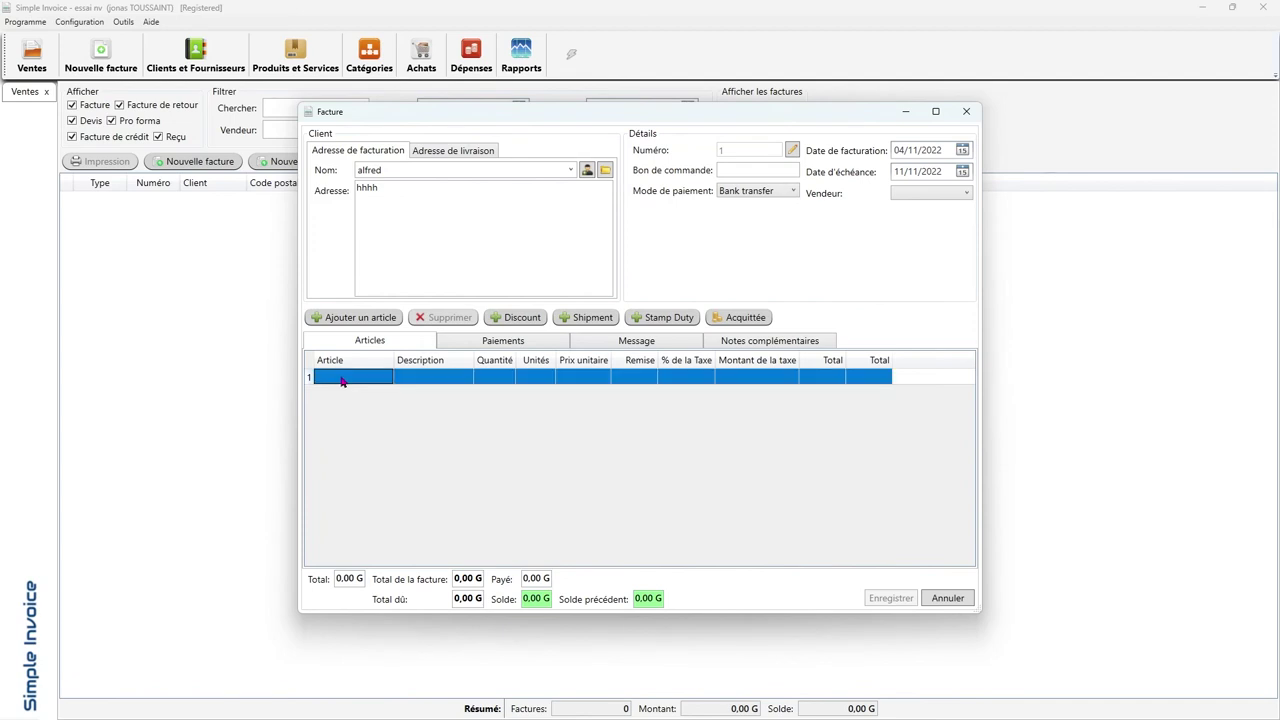
click(341, 379)
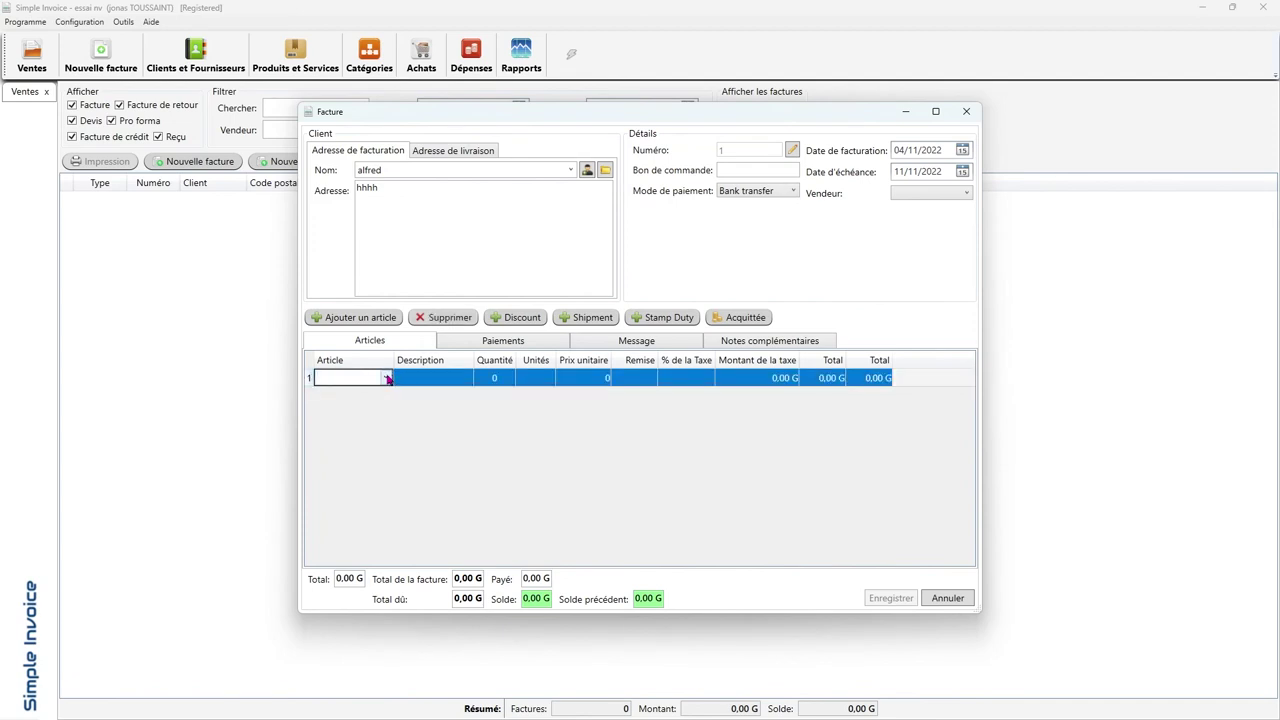
click(385, 379)
click(465, 445)
click(377, 319)
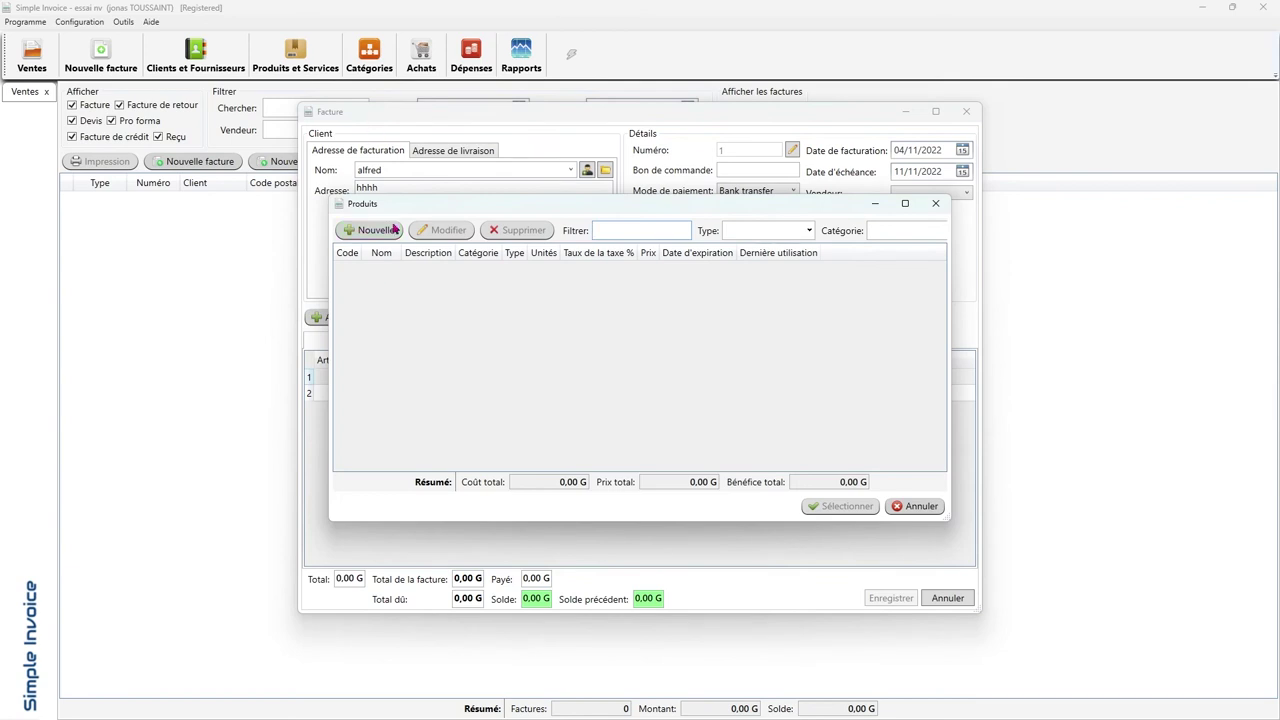
Step: Create a new product named "coka" and add 24 units to its inventory
click(367, 232)
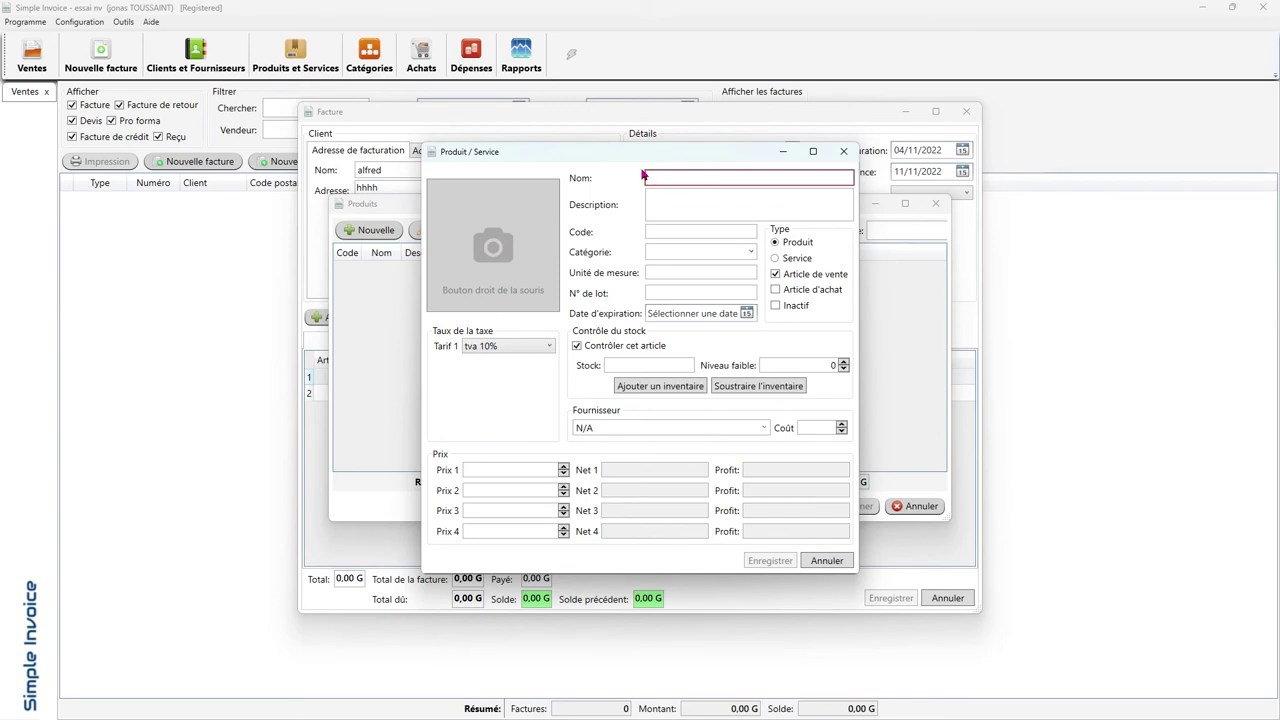
text(coka)
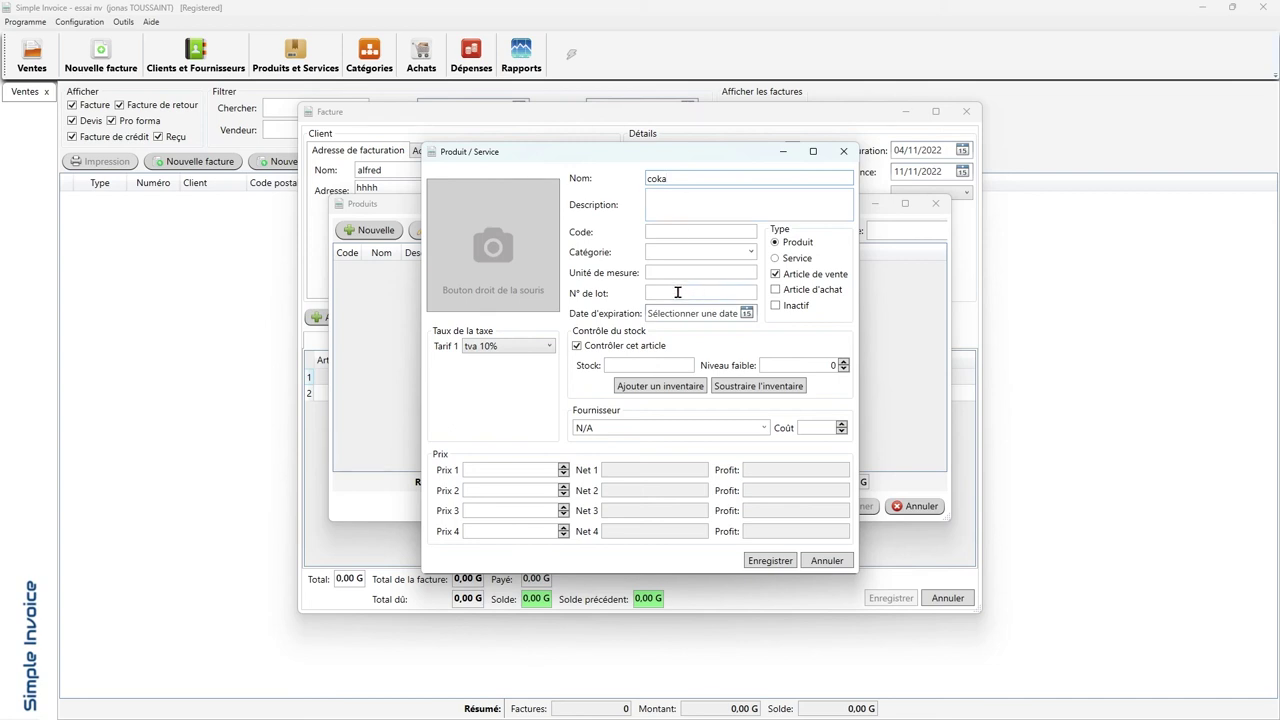
click(664, 389)
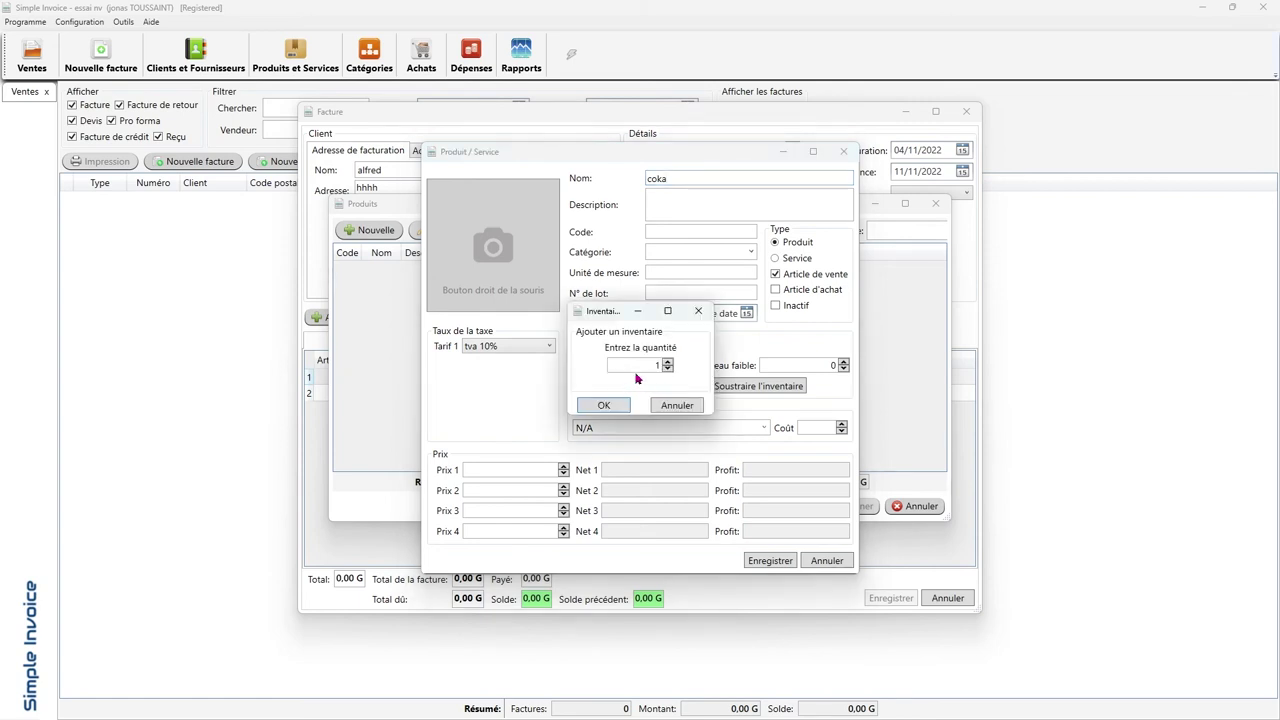
double_click(656, 365)
click(610, 406)
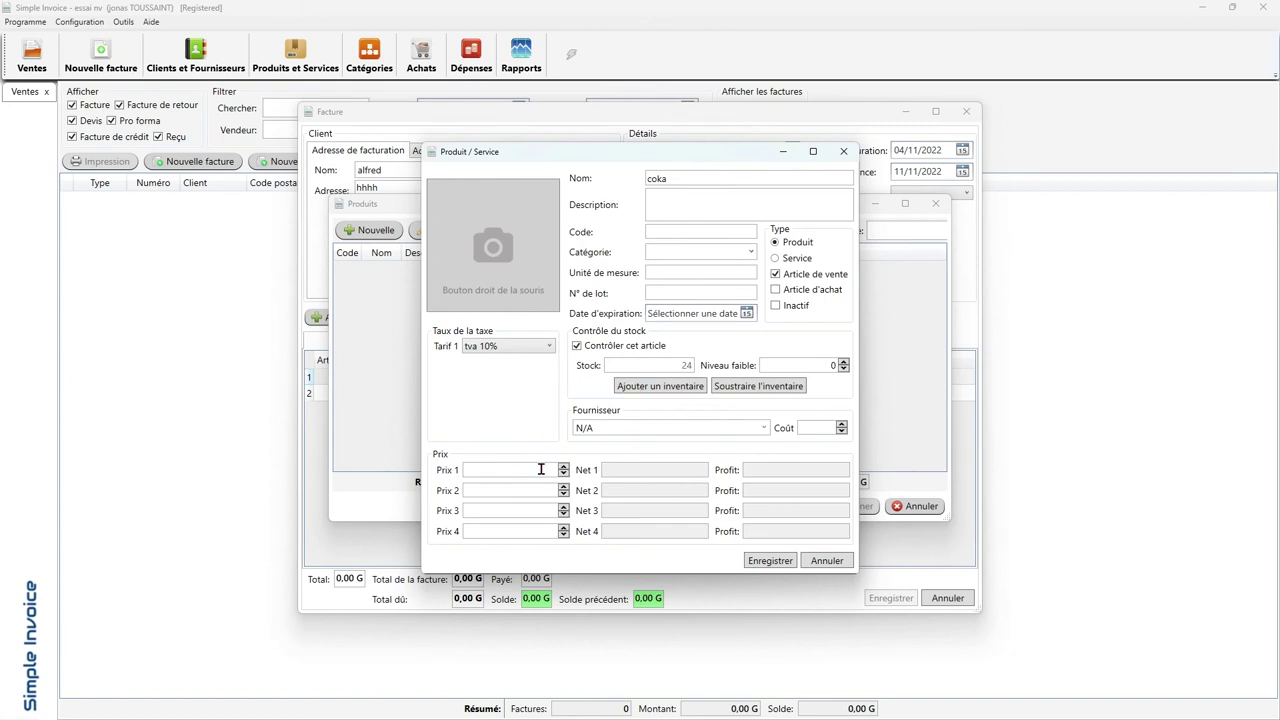
Step: Set the product's cost to 0.66 and enter "ghh" as its supplier
click(810, 426)
text(0.6)
double_click(804, 429)
text(0)
click(629, 426)
text(gh)
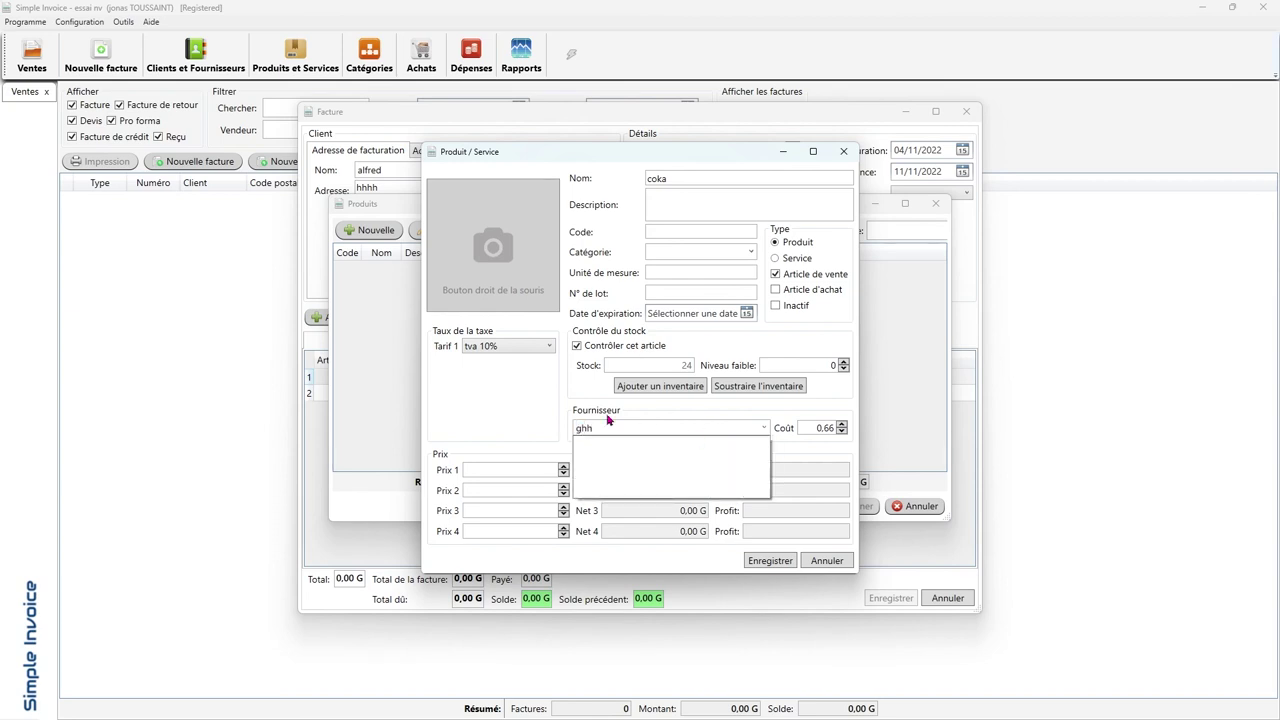
text(h)
click(514, 420)
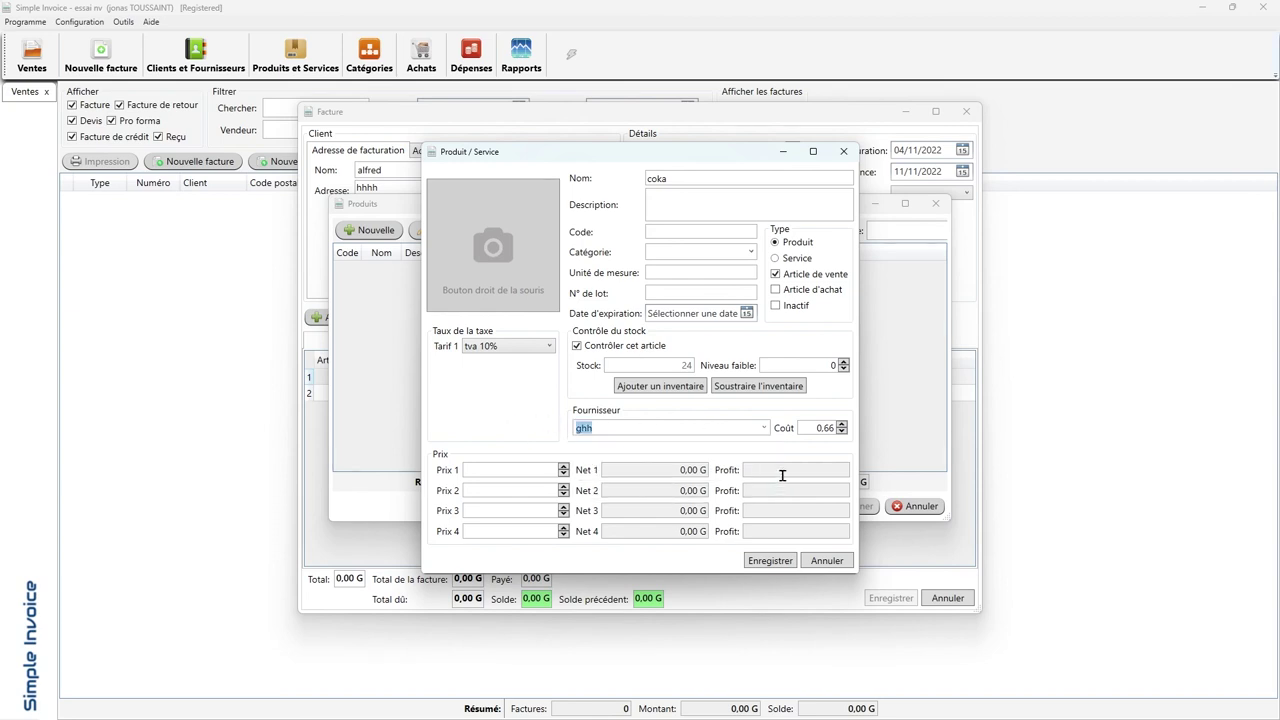
Step: Set the product's Prix 1 to 1 and Prix 2 to 1,25, save it and return to the invoice
click(519, 468)
text(1)
click(519, 490)
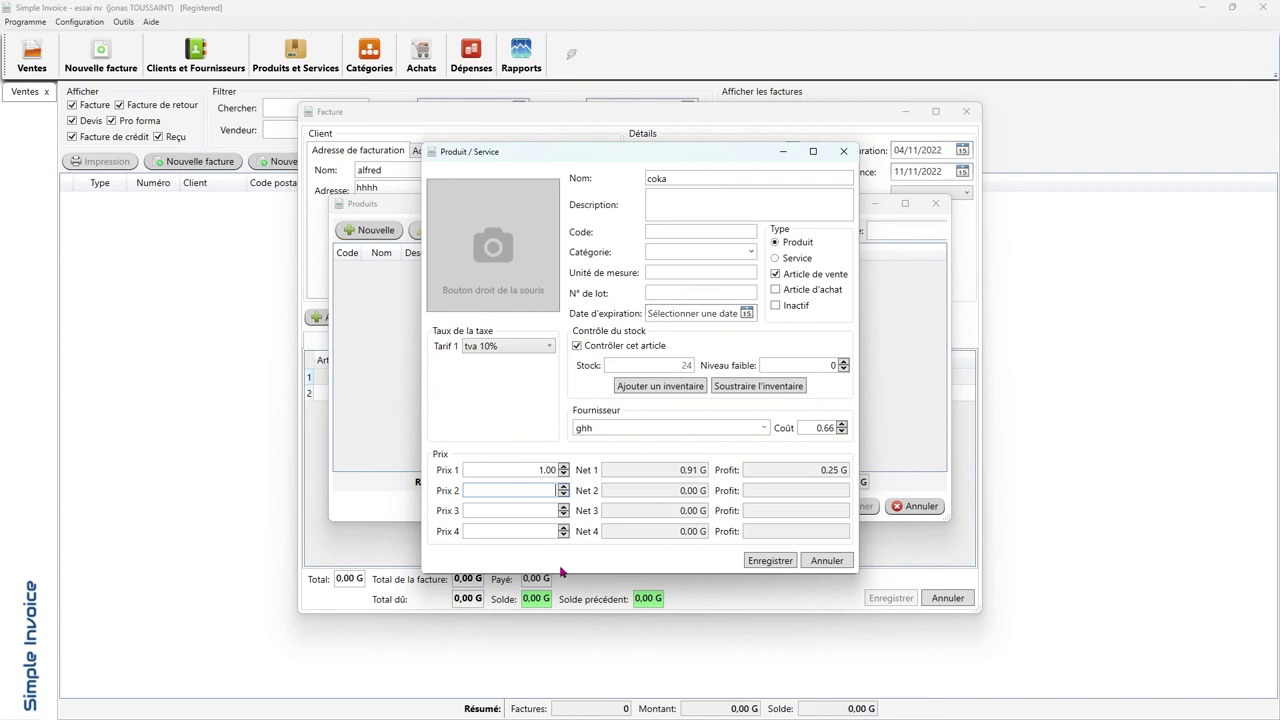
text(1,25)
click(776, 561)
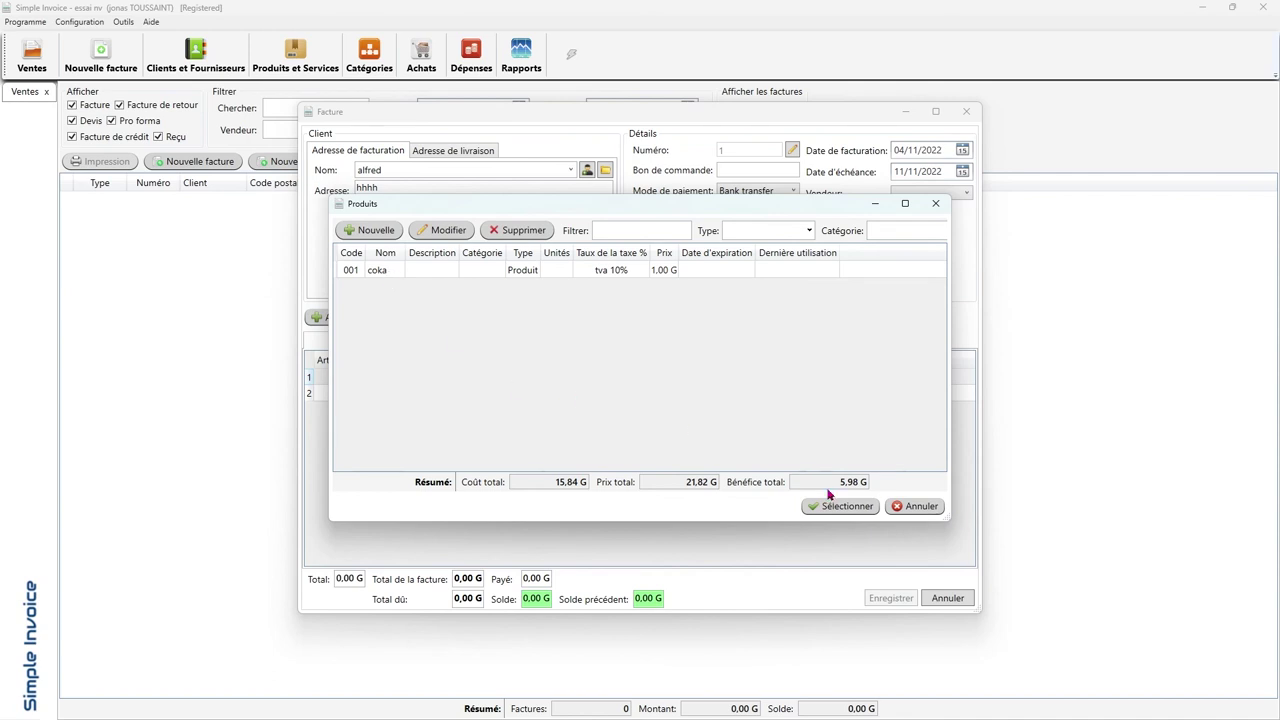
click(928, 512)
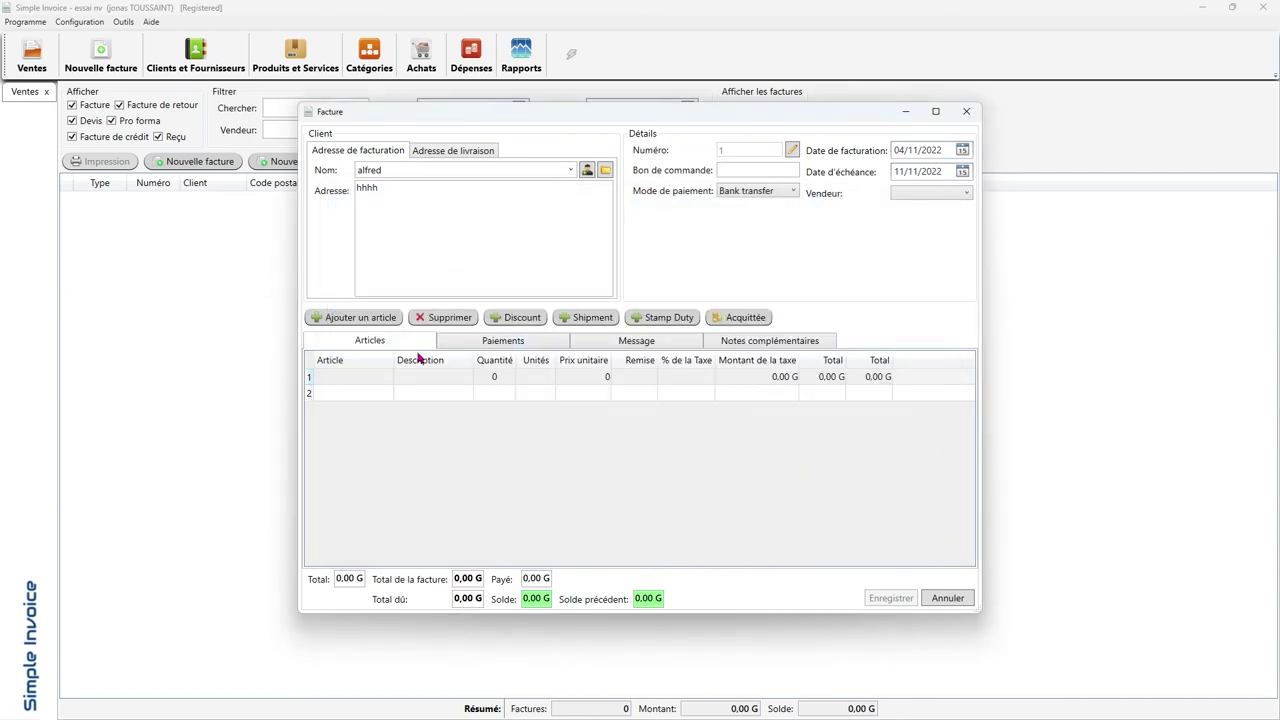
Step: Choose coka as the first article of the invoice with a quantity of 5
click(386, 375)
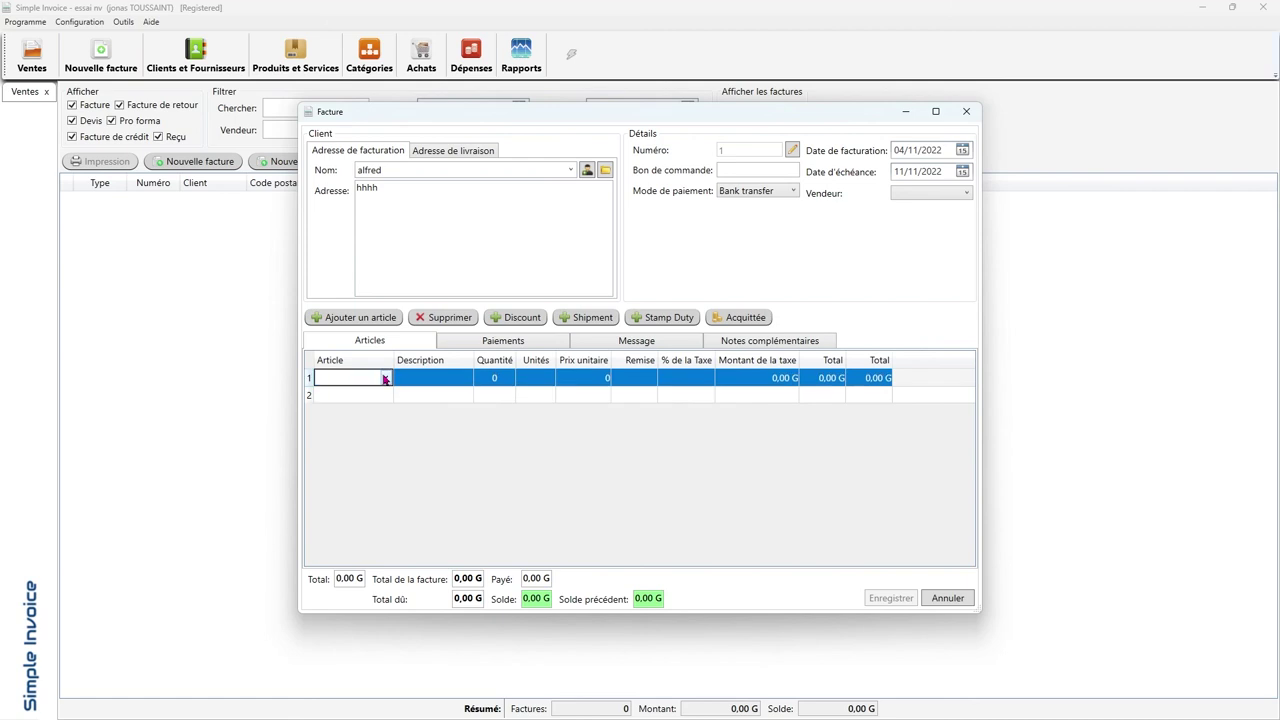
click(385, 377)
click(330, 395)
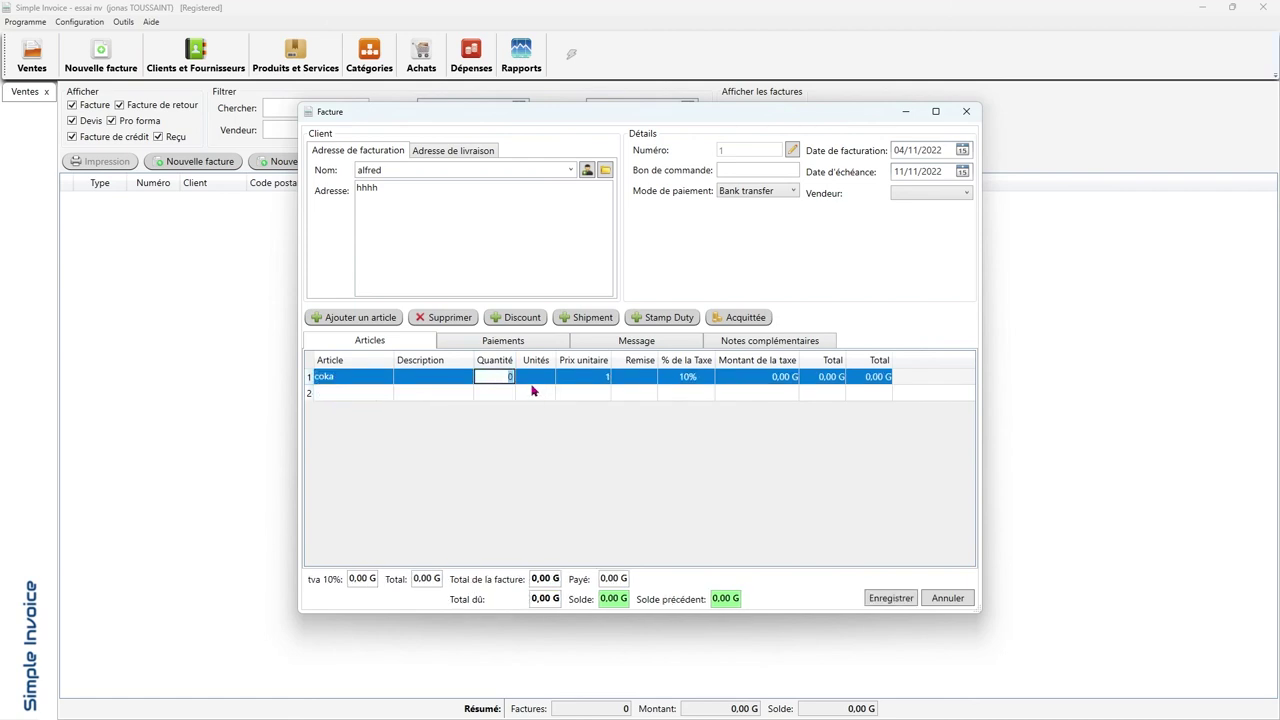
text(58)
click(430, 397)
click(437, 378)
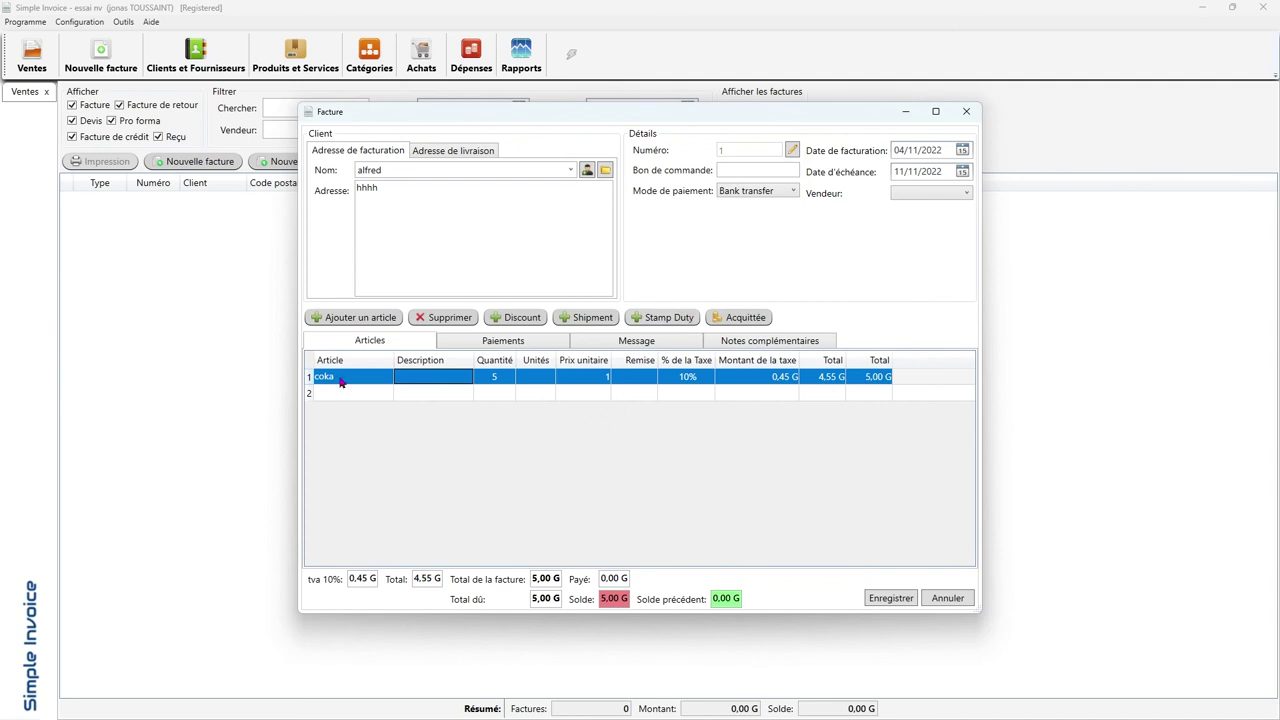
Step: Record an invoice payment dated 04/11/2022 with the remark "versement" and an amount of 3
click(508, 342)
click(429, 379)
click(429, 377)
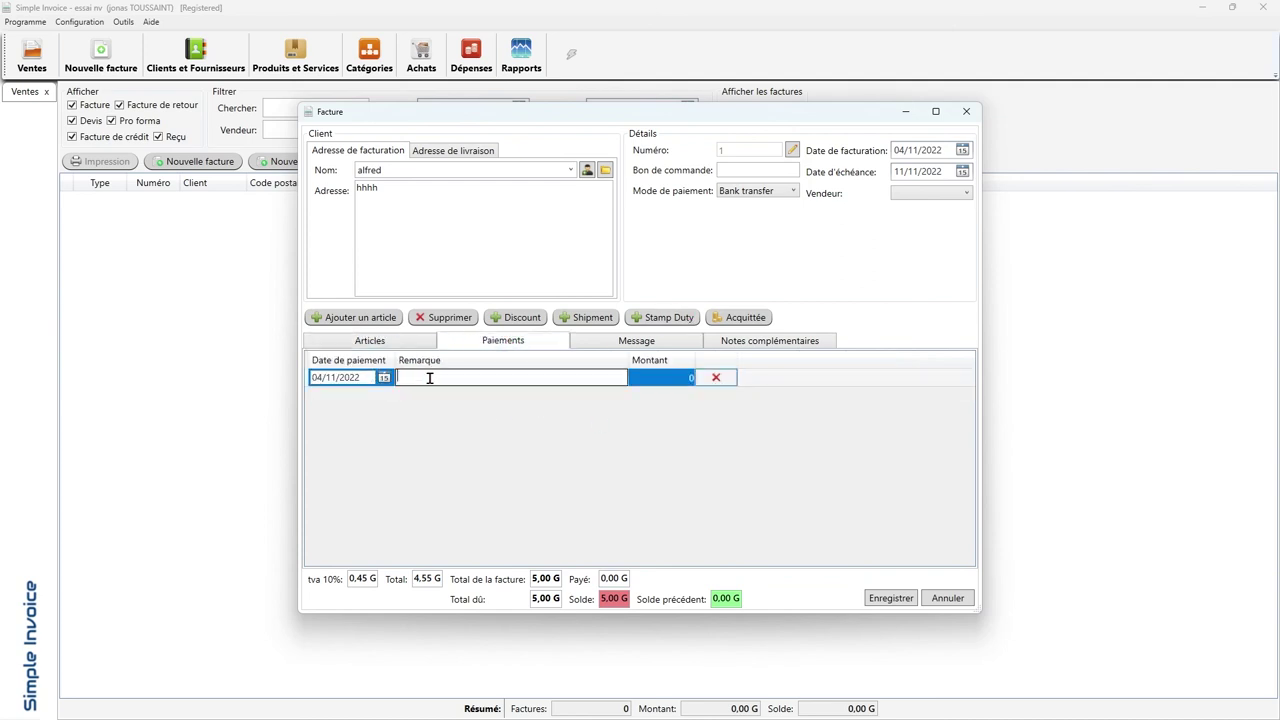
text(verse)
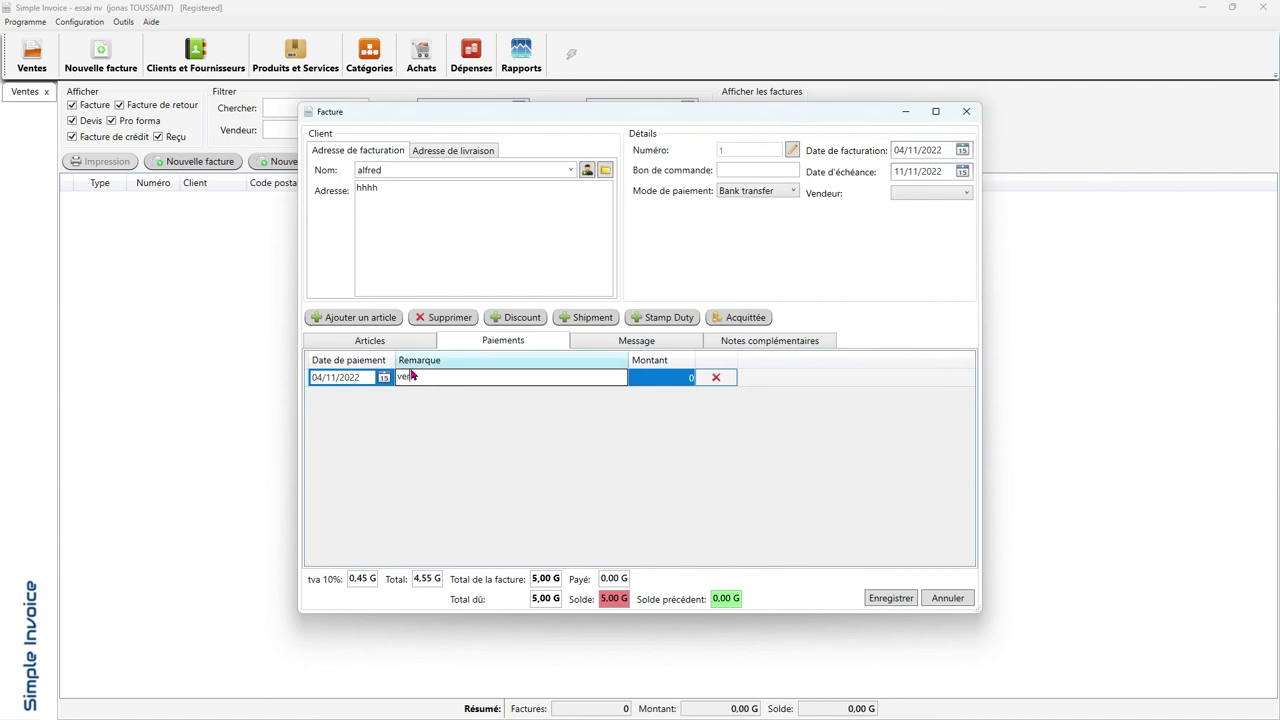
text(ment)
click(676, 384)
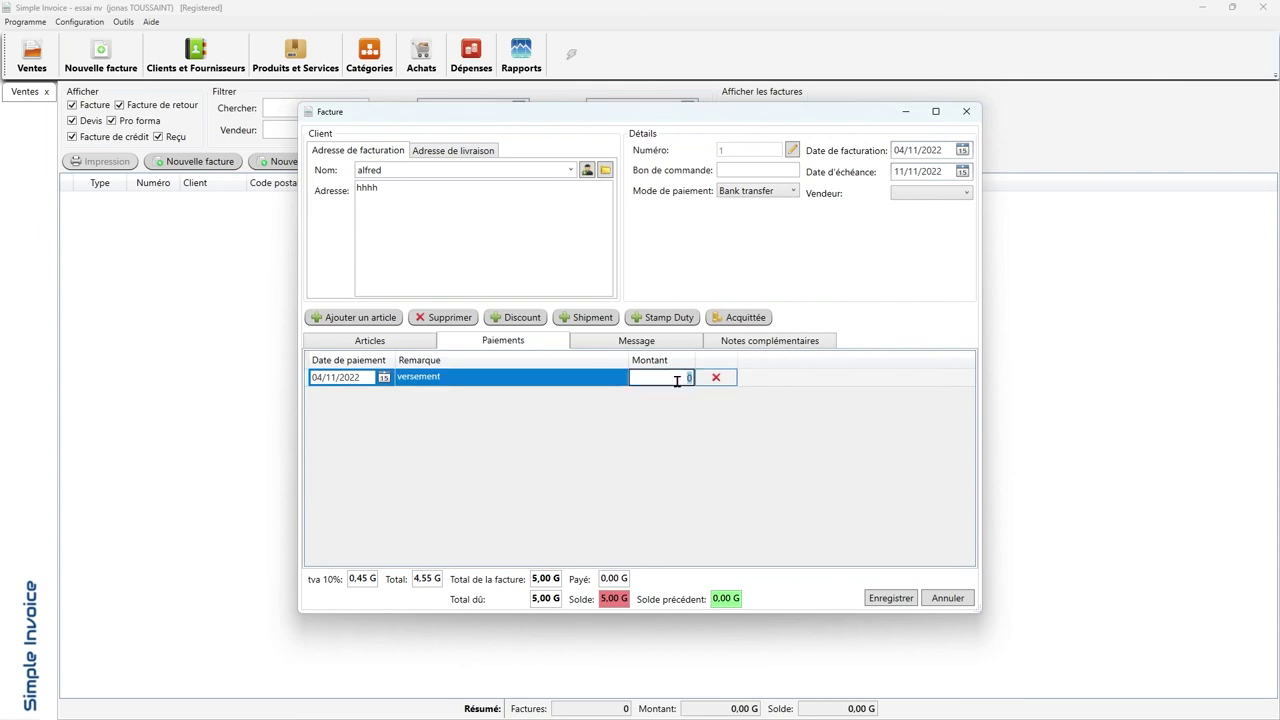
text(3)
key(Return)
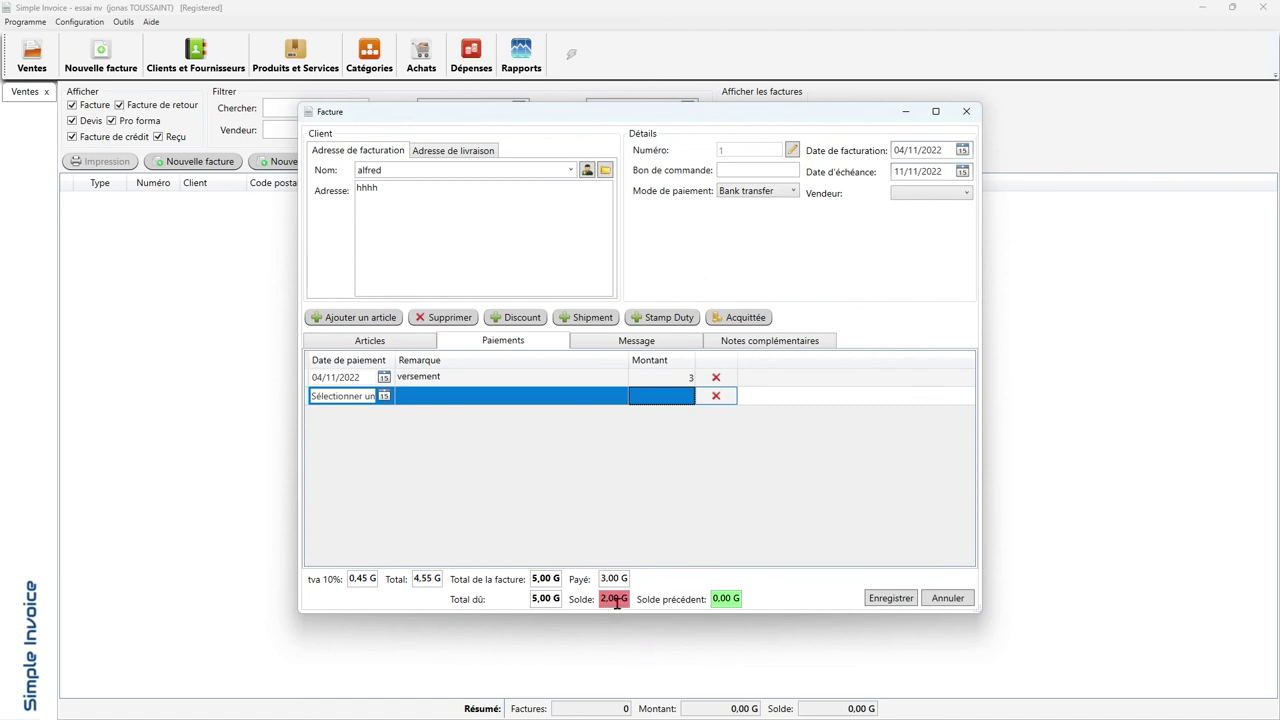
Step: Save the invoice and check its print preview from the document header to the totals
click(891, 598)
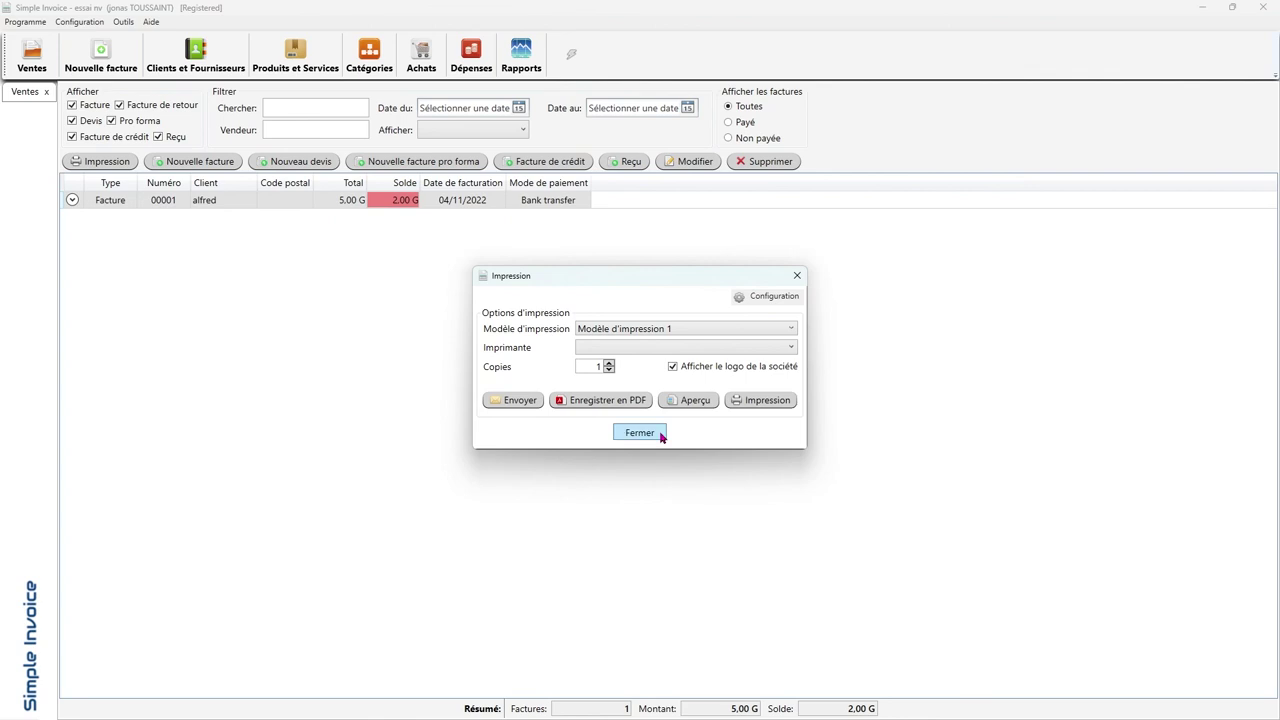
click(709, 402)
scroll(695, 390, down, 2)
scroll(710, 375, up, 2)
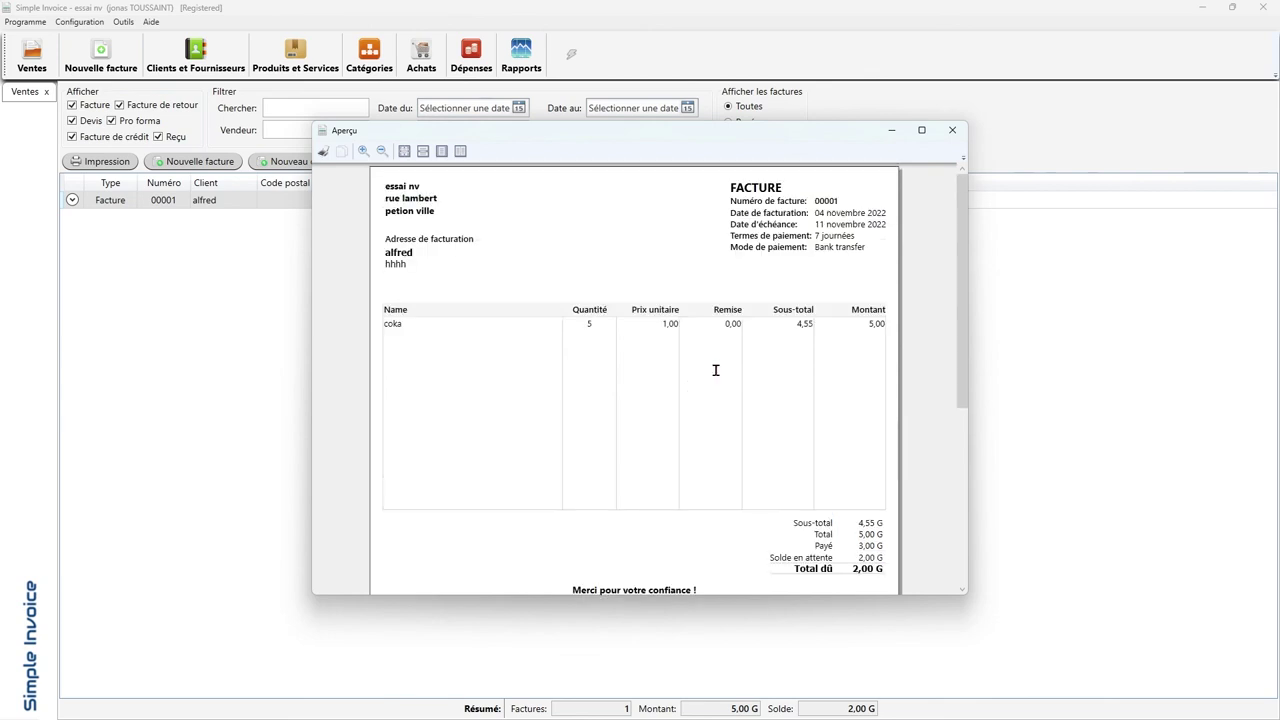
Step: Review the whole invoice in an enlarged print preview, close it and check the option for saving the invoice as PDF without saving
click(921, 130)
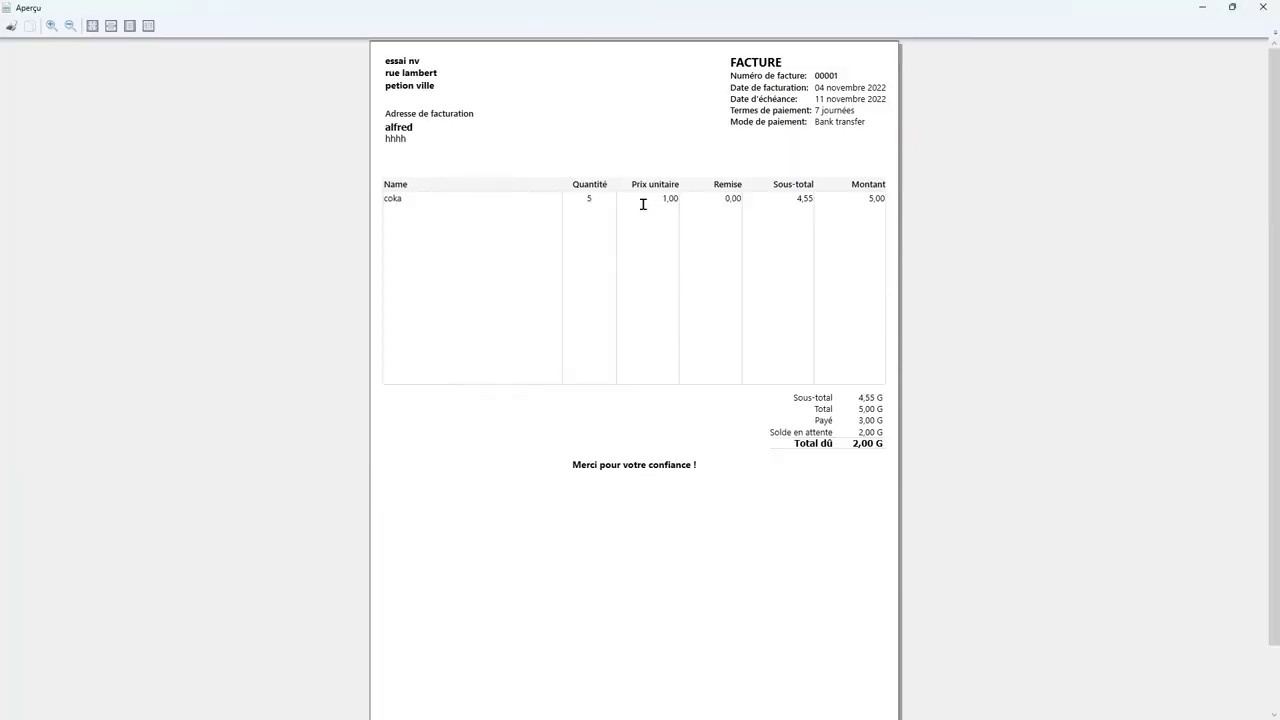
scroll(648, 203, down, 2)
scroll(425, 167, up, 1)
click(1263, 7)
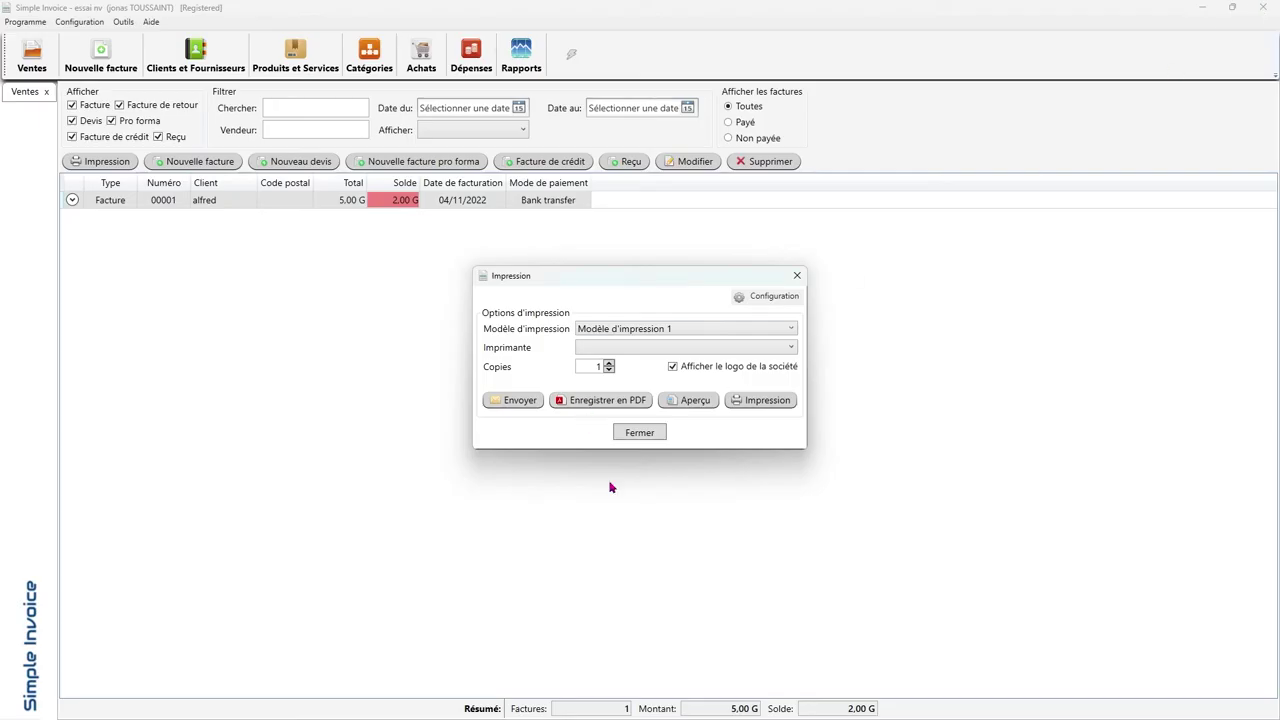
click(623, 401)
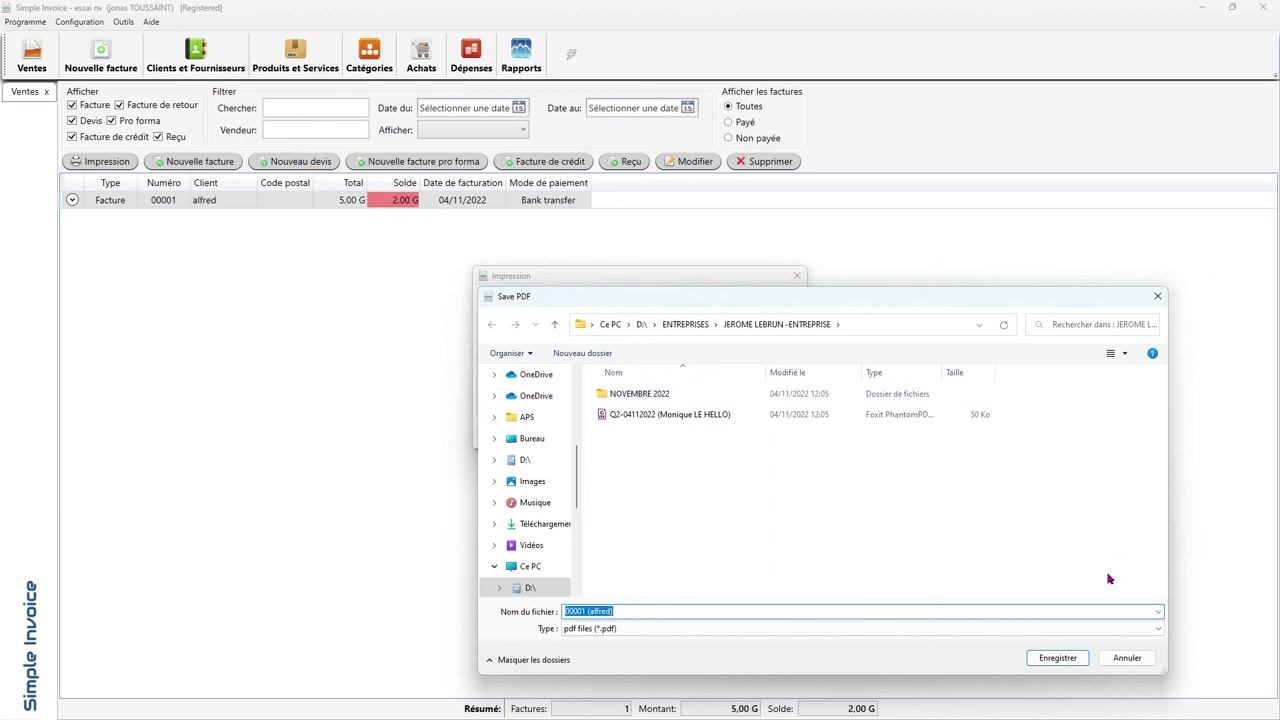
click(1127, 658)
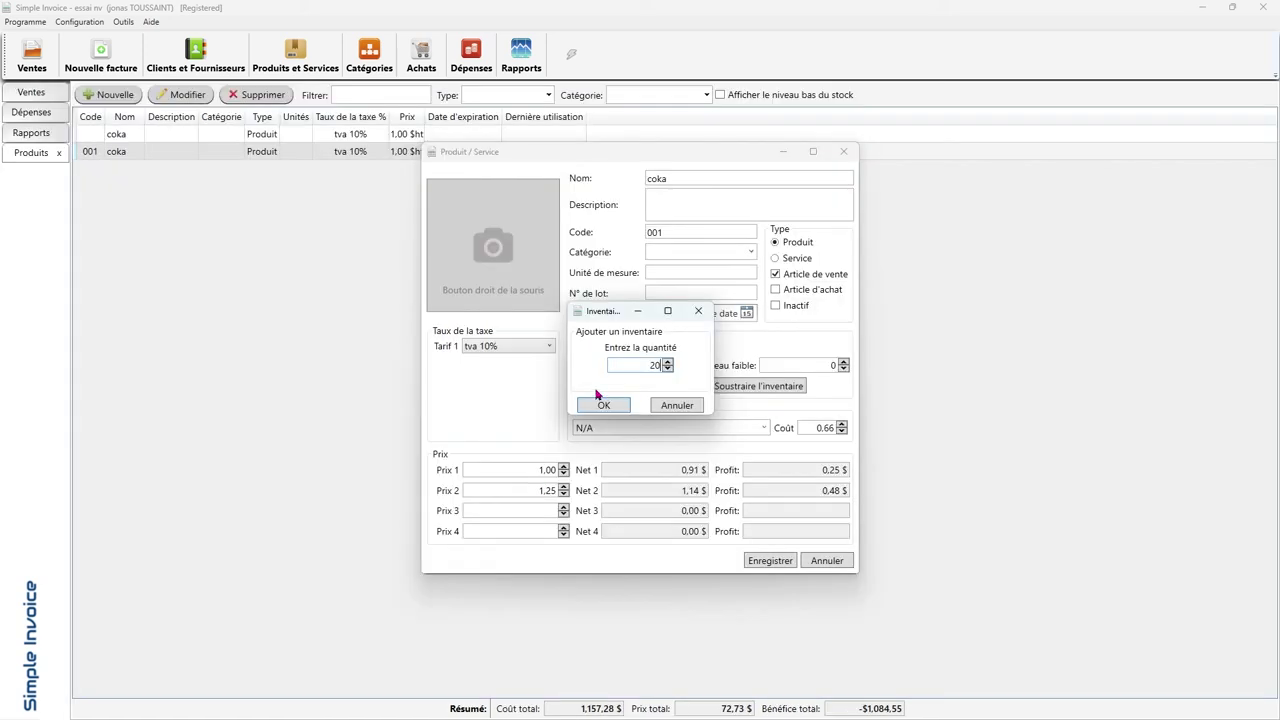
Step: Add a quantity of 20 to the inventory of the coka product with code 001 and save the product
click(606, 405)
click(770, 561)
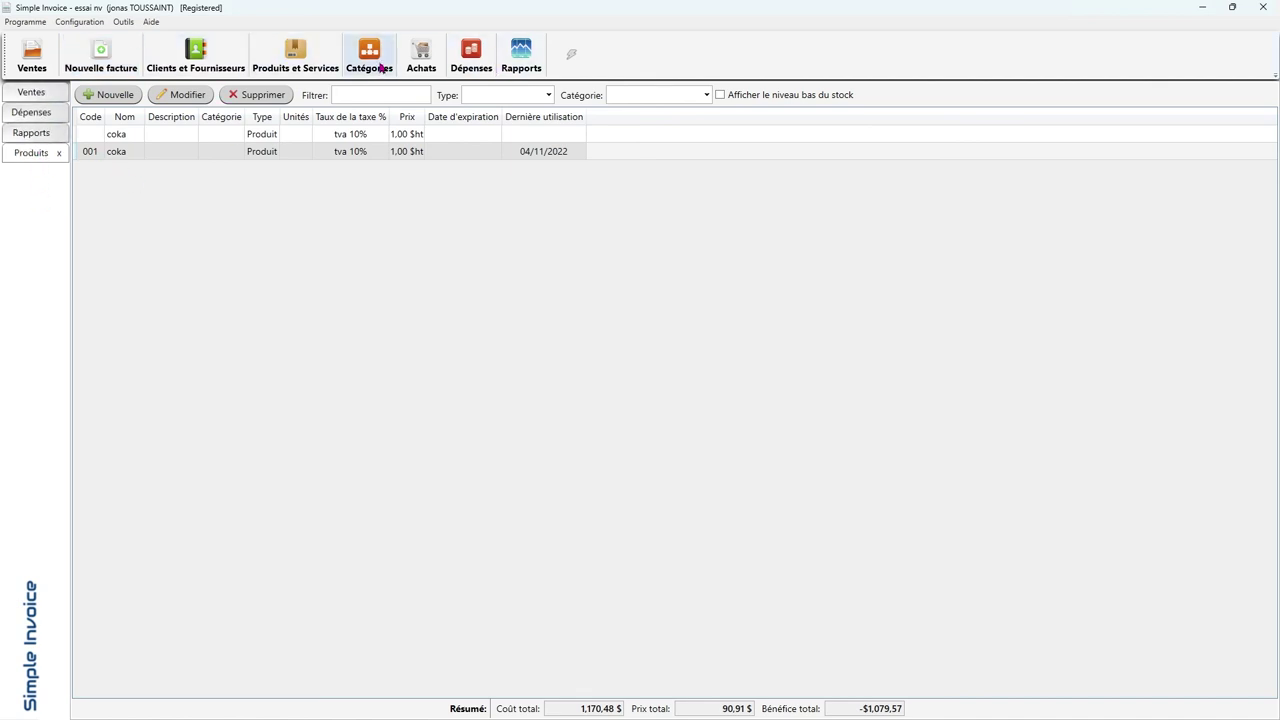
Step: Return to the inventory report, close the product list, refresh the report to check the stock, and close it
click(521, 57)
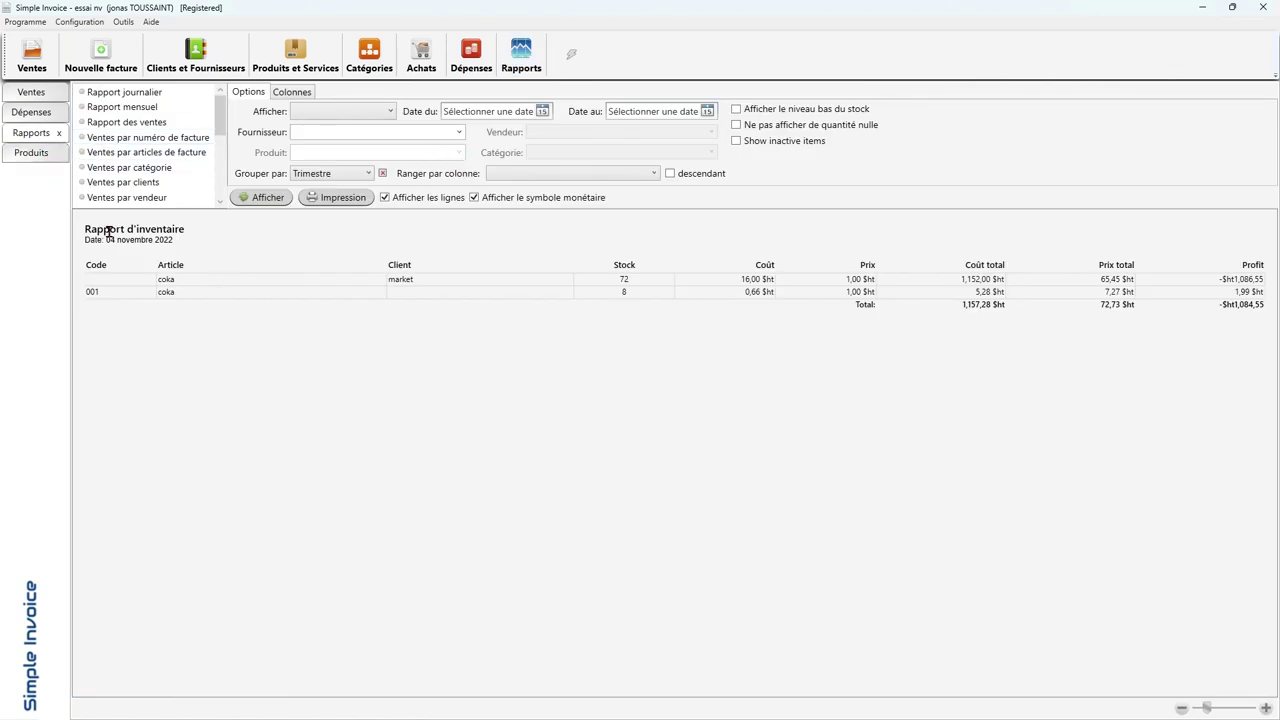
click(59, 153)
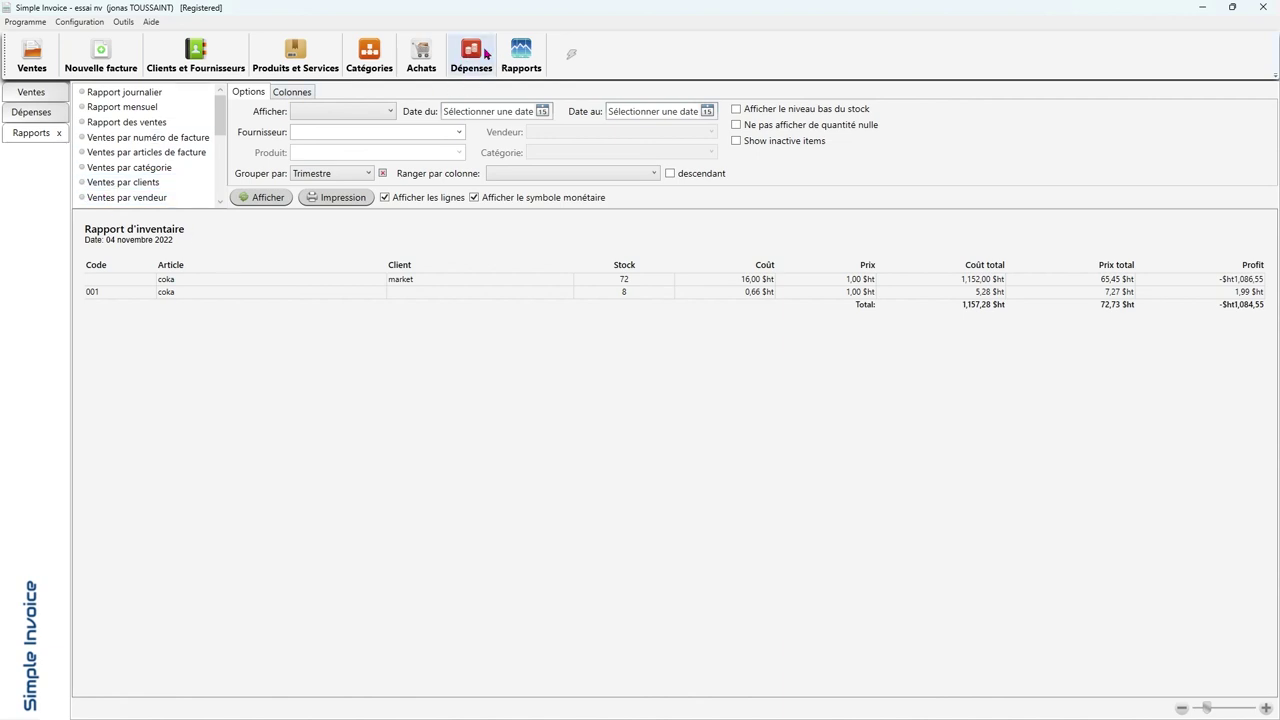
click(287, 203)
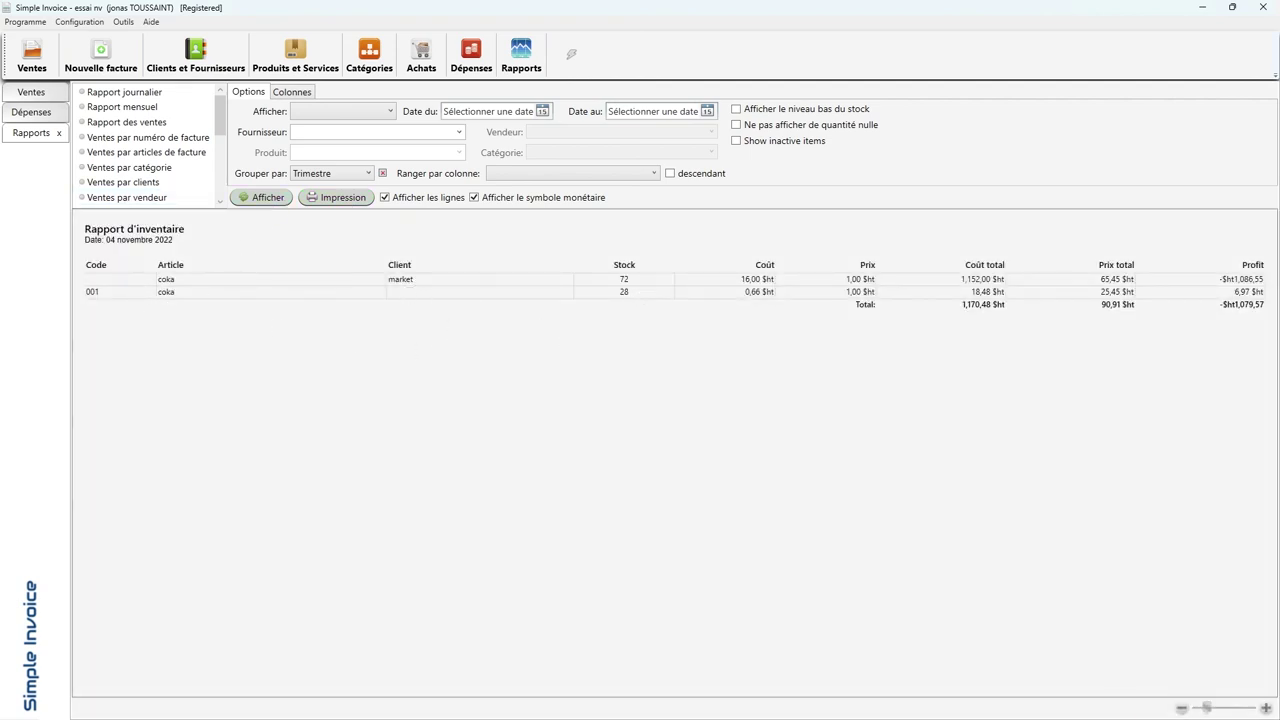
click(58, 133)
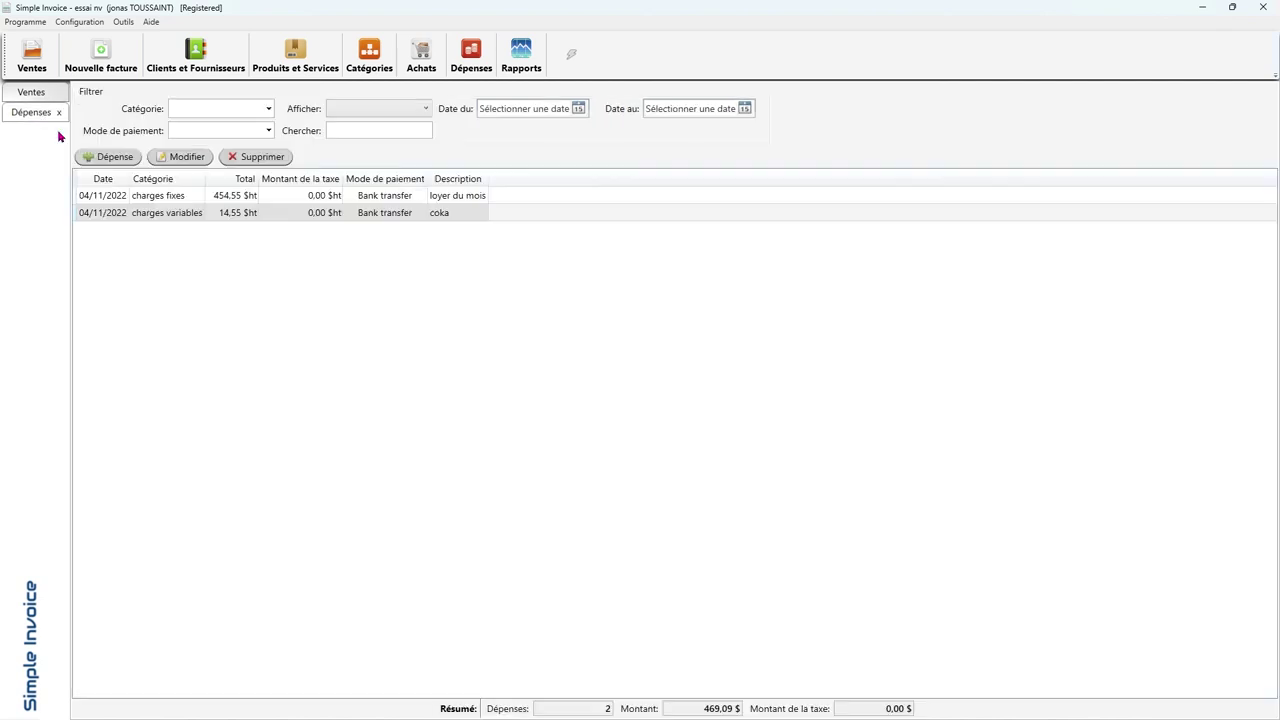